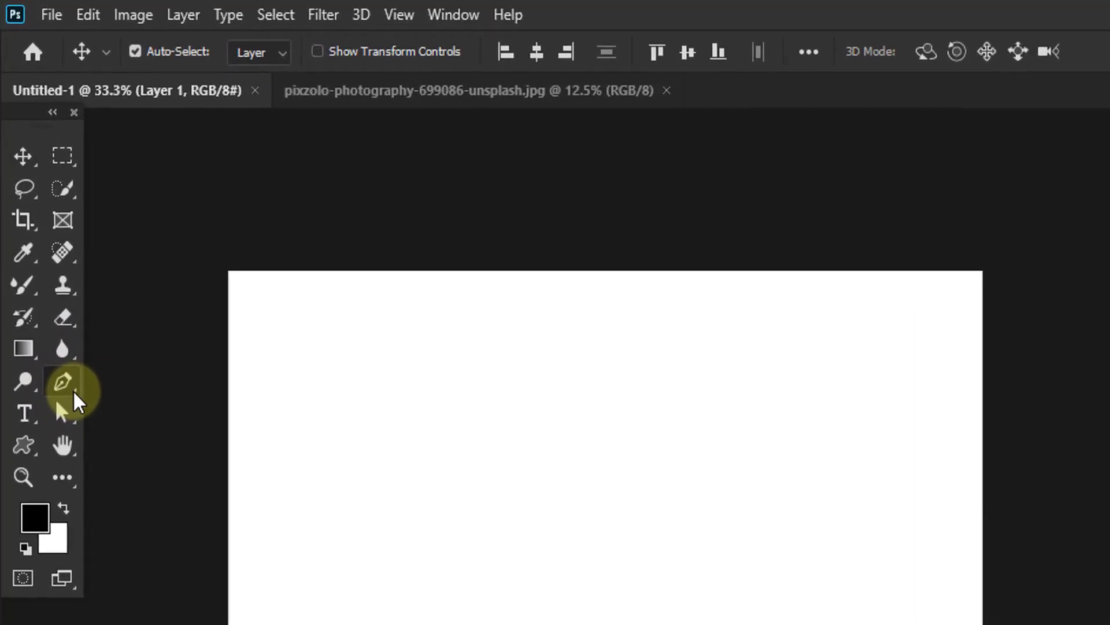
Choose the Pen Tool and set its drawing mode to Shape.
{"action": "left_click", "coordinate": [58, 340]}
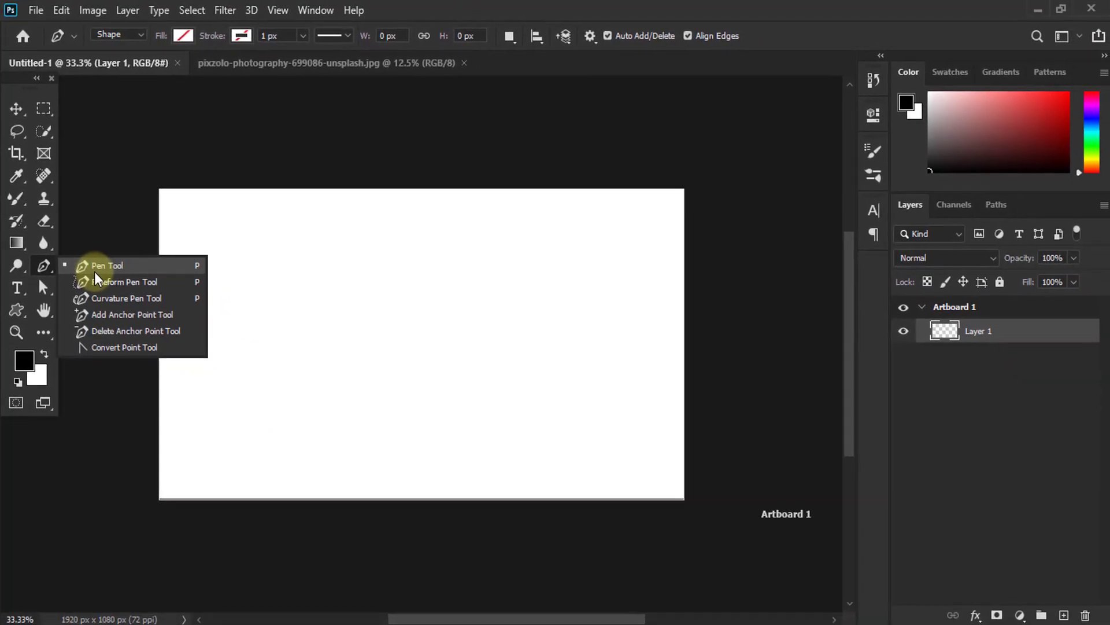
{"action": "left_click", "coordinate": [95, 269]}
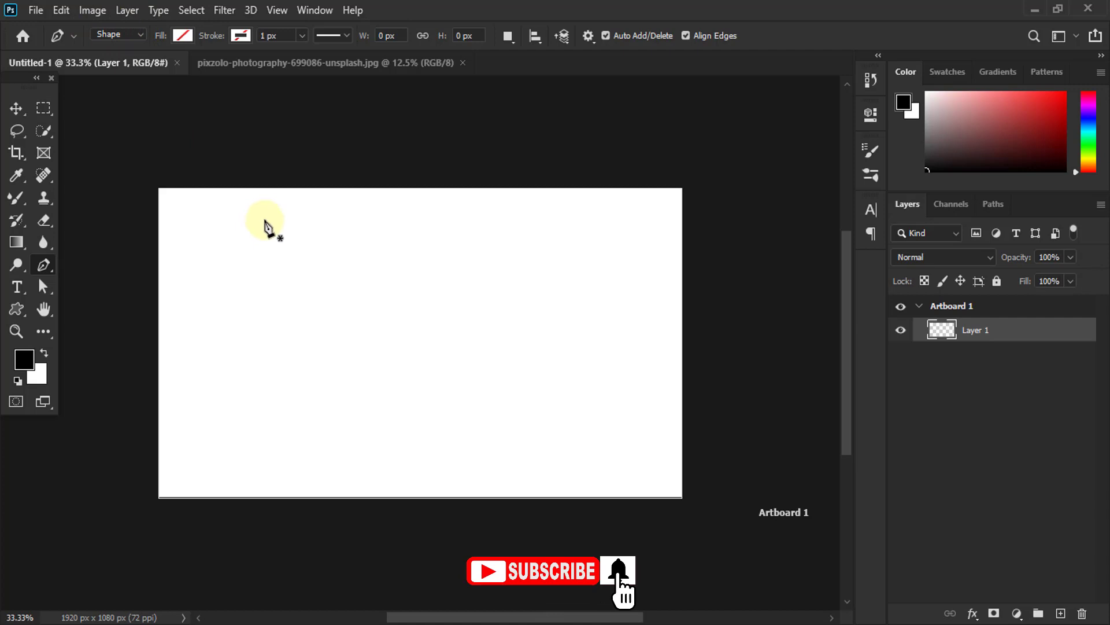
{"action": "left_click", "coordinate": [134, 35]}
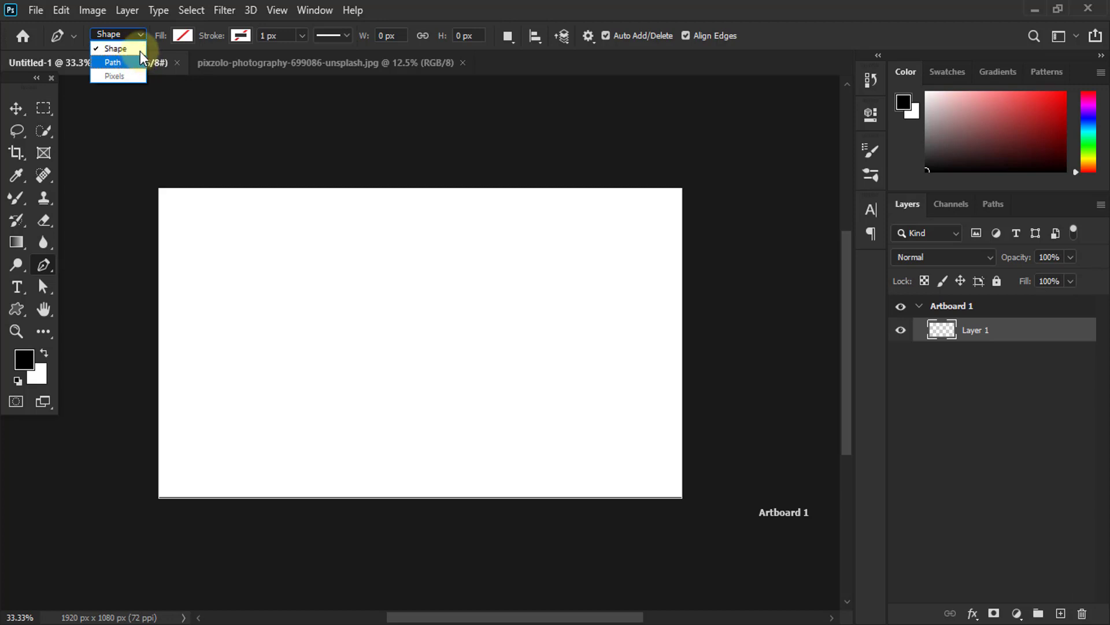
{"action": "left_click", "coordinate": [140, 48]}
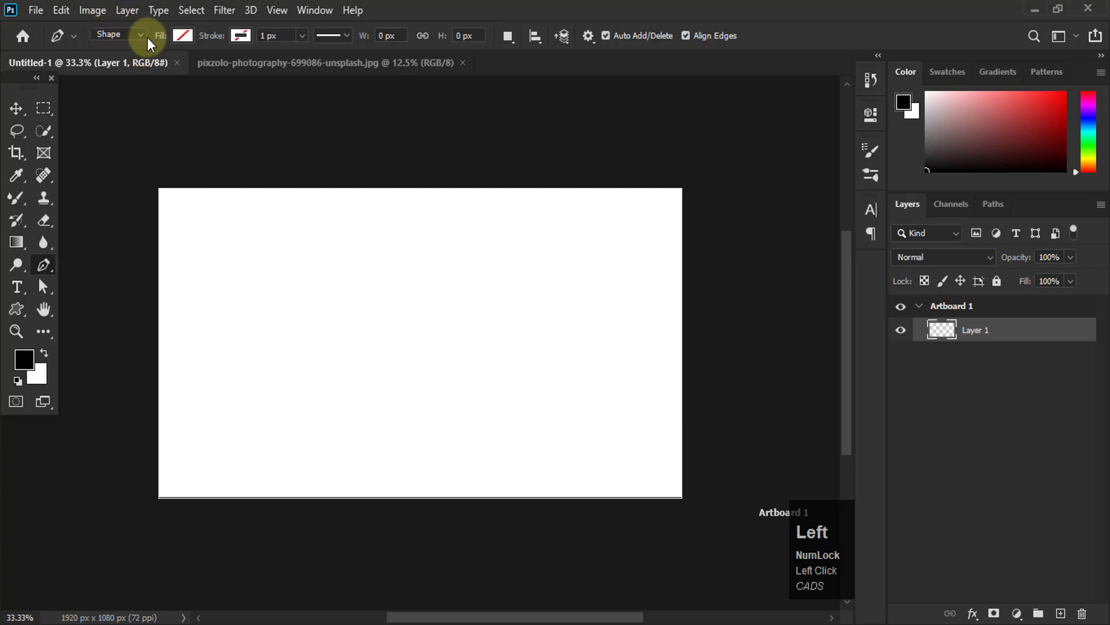
{"action": "left_click", "coordinate": [140, 35]}
{"action": "left_click", "coordinate": [135, 50]}
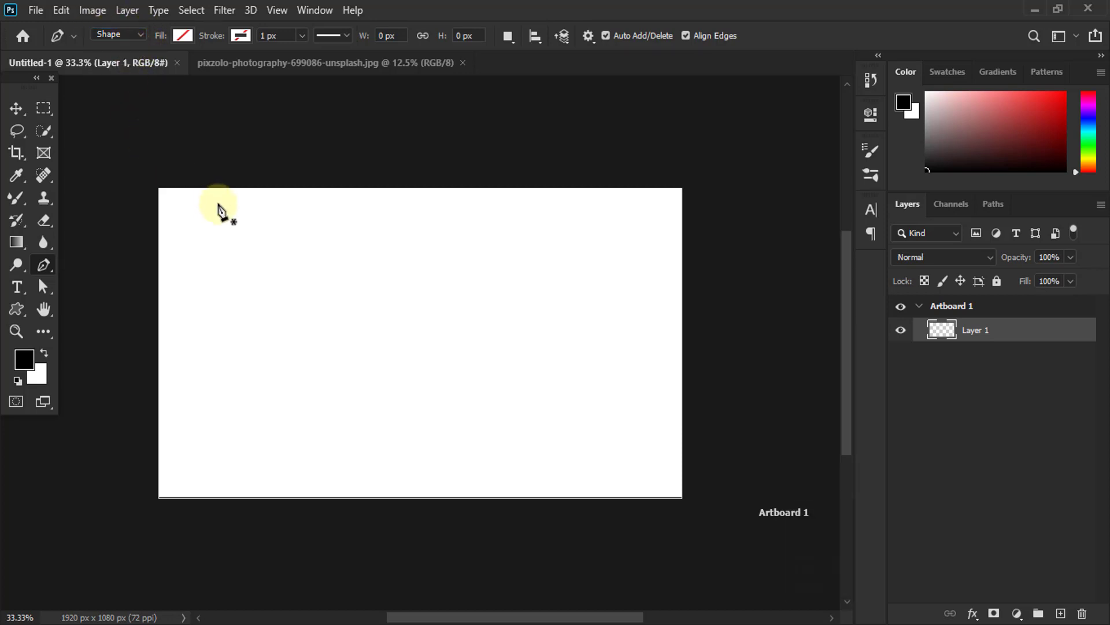
{"action": "left_click", "coordinate": [138, 34]}
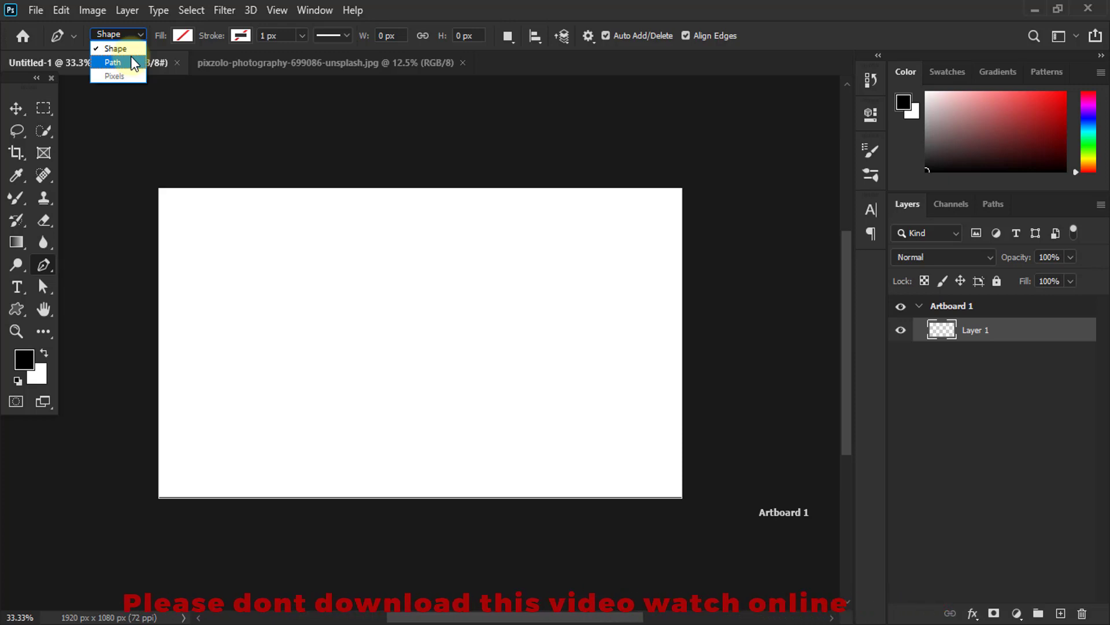
{"action": "left_click", "coordinate": [135, 46]}
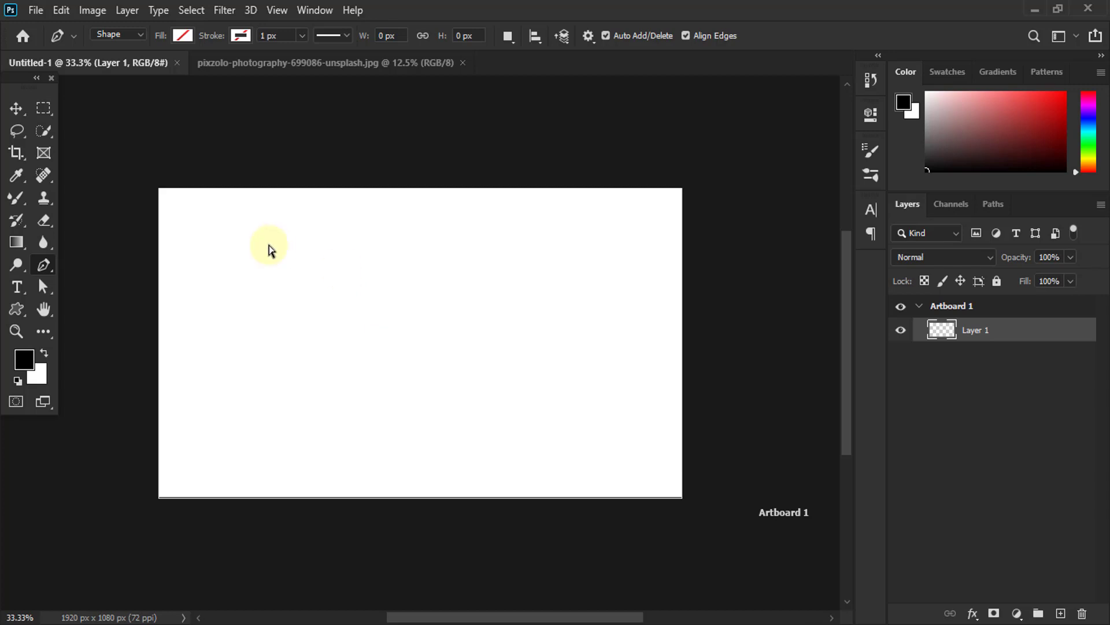
Draw a closed four-sided shape about 726 × 282 px on the artboard with straight Pen tool segments.
{"action": "scroll", "coordinate": [405, 306], "scroll_direction": "left", "scroll_amount": 2}
{"action": "scroll", "coordinate": [463, 332], "scroll_direction": "up", "scroll_amount": 3}
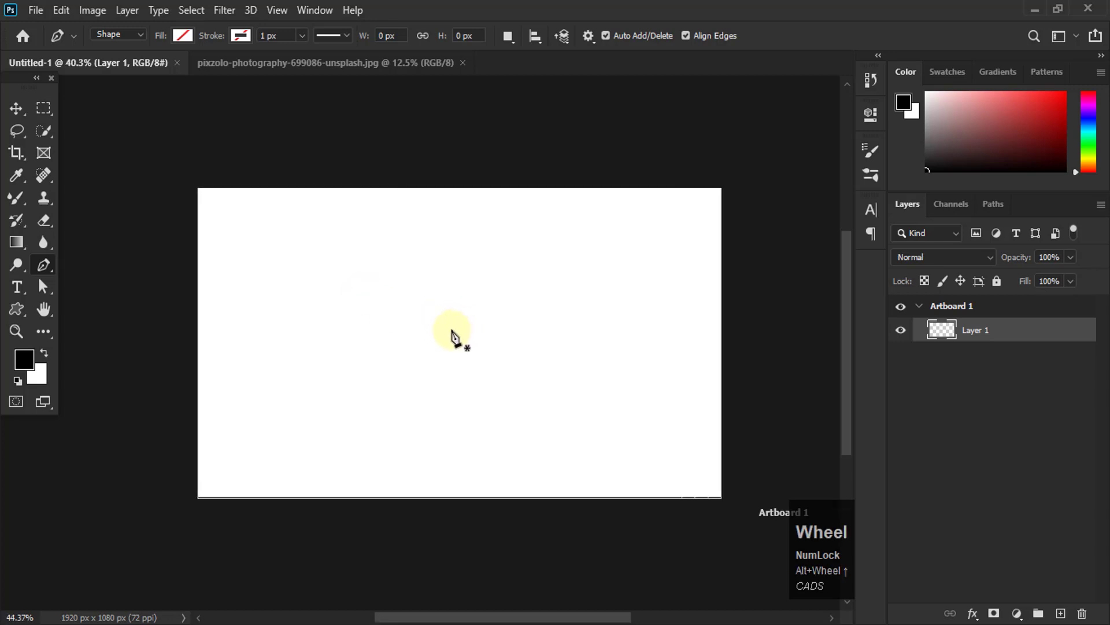
{"action": "left_click", "coordinate": [289, 233]}
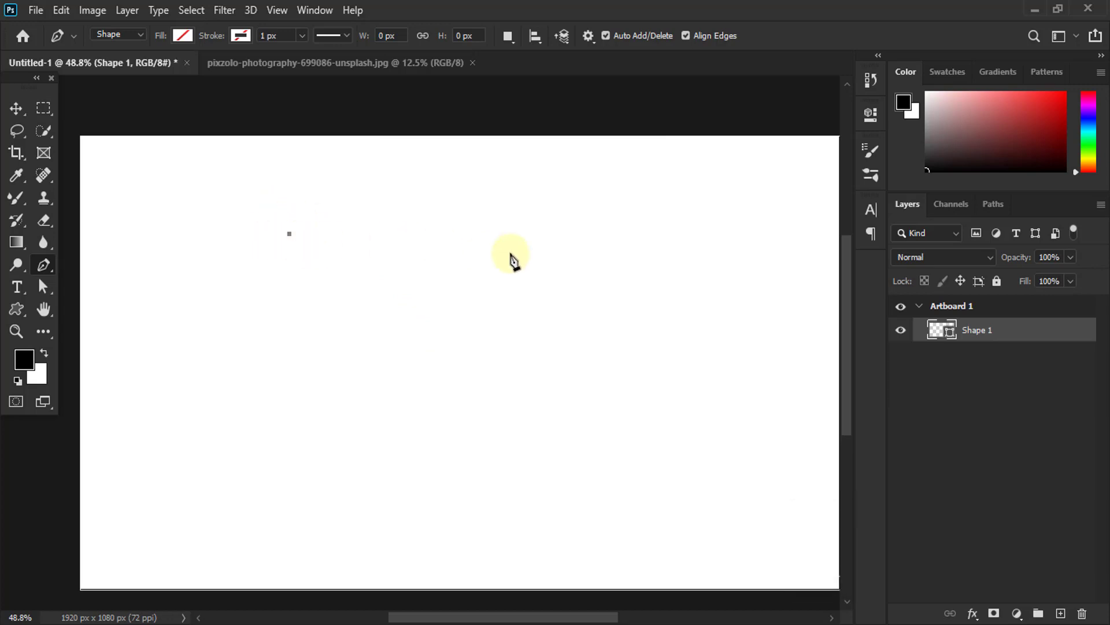
{"action": "left_click", "coordinate": [577, 236]}
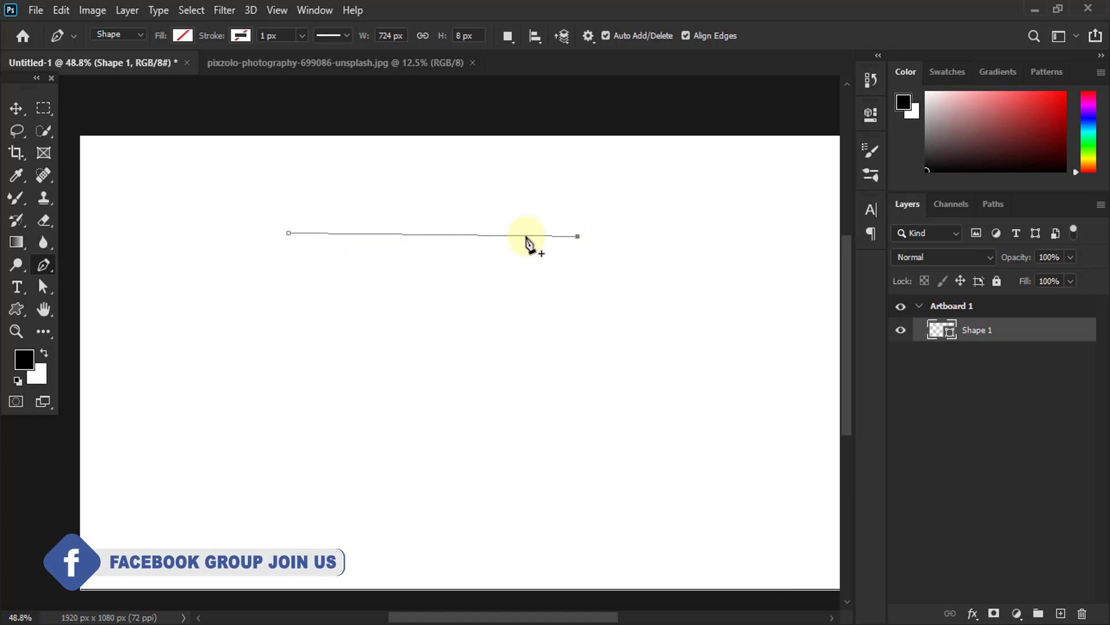
{"action": "left_click", "coordinate": [579, 352]}
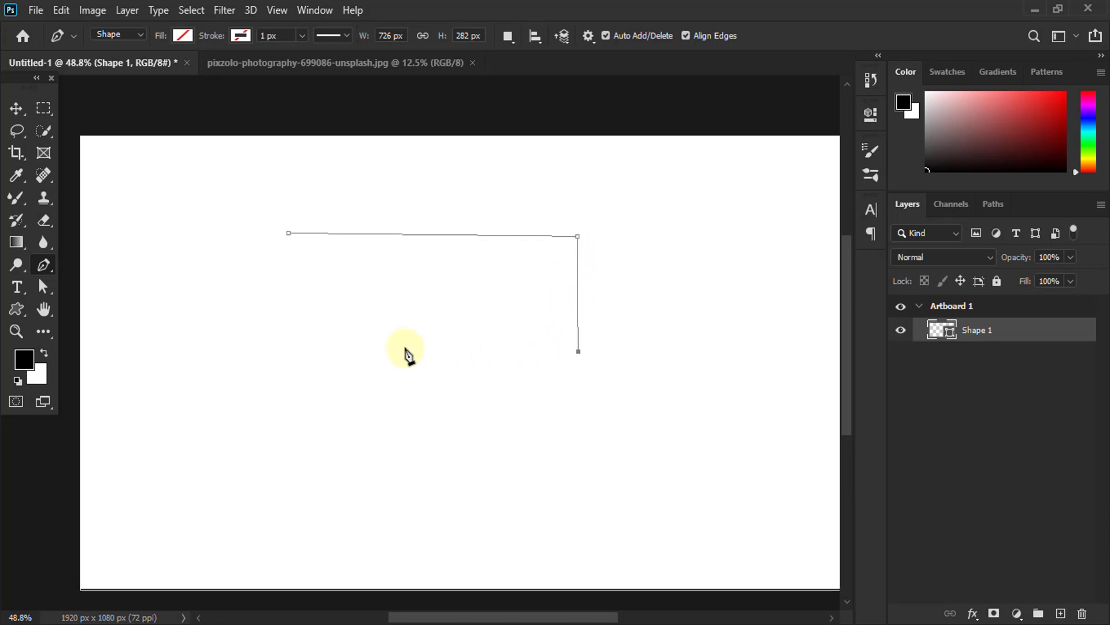
{"action": "left_click", "coordinate": [288, 347]}
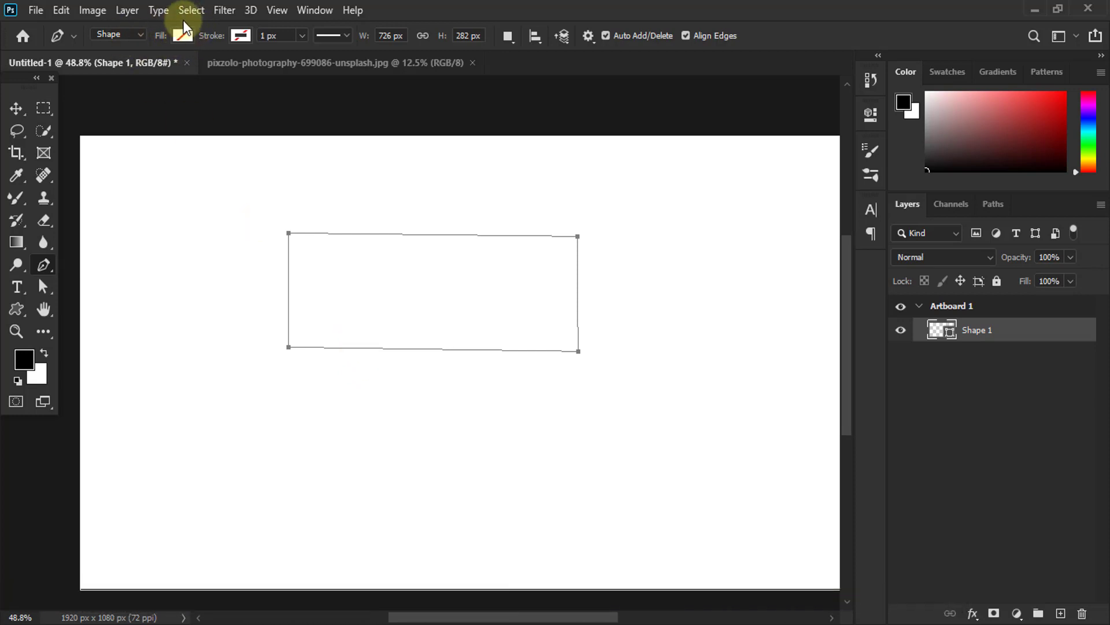
Fill the four-sided shape with dark red from the recently used colors.
{"action": "left_click", "coordinate": [184, 37]}
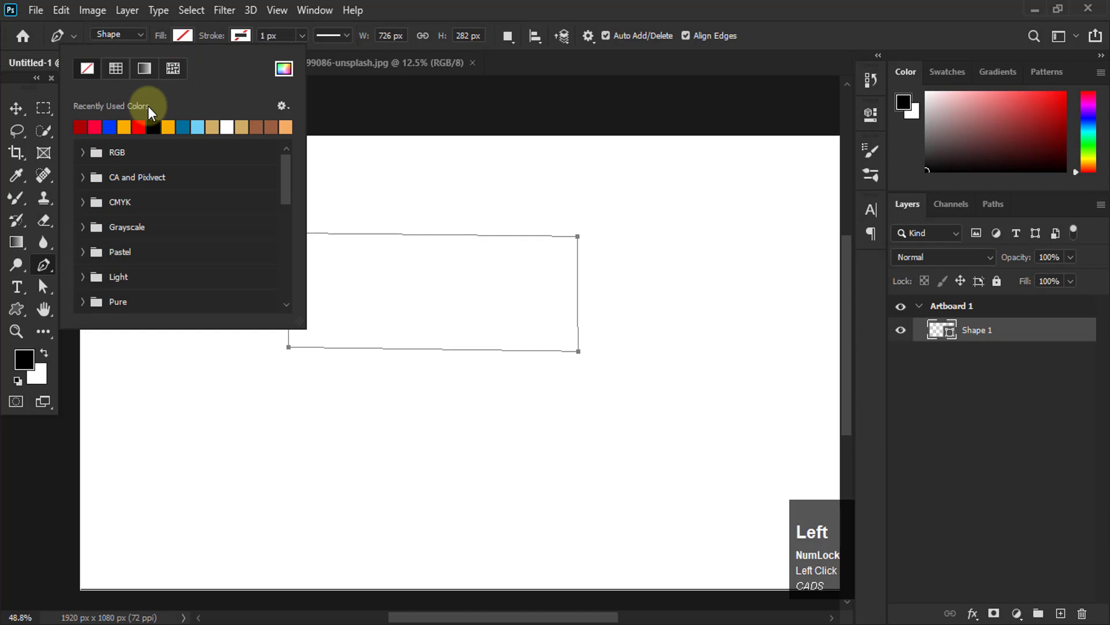
{"action": "left_click", "coordinate": [94, 126]}
{"action": "left_click", "coordinate": [367, 248]}
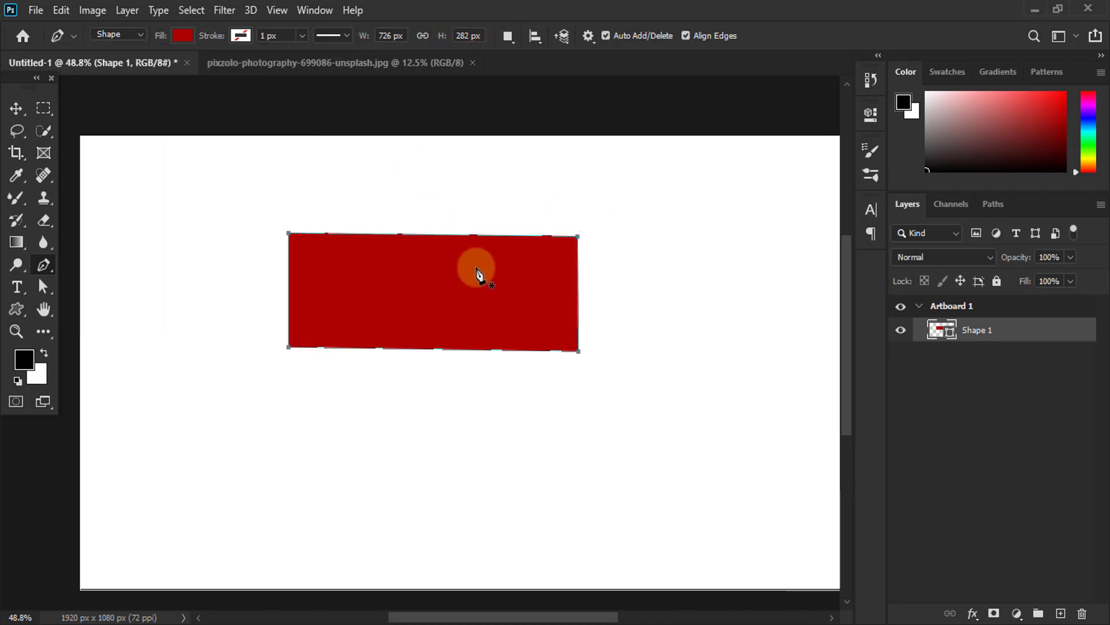
Undo the red fill and all segments of the four-sided shape.
{"action": "key", "text": "ctrl"}
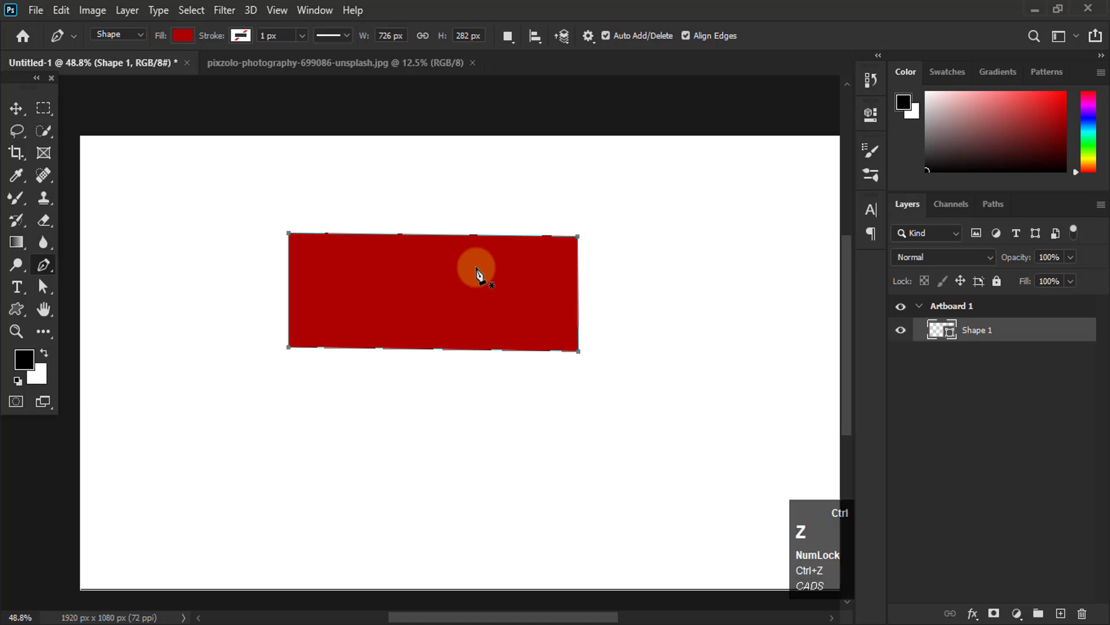
{"action": "key", "text": "ctrl+z"}
{"action": "key", "text": "ctrl+z"}
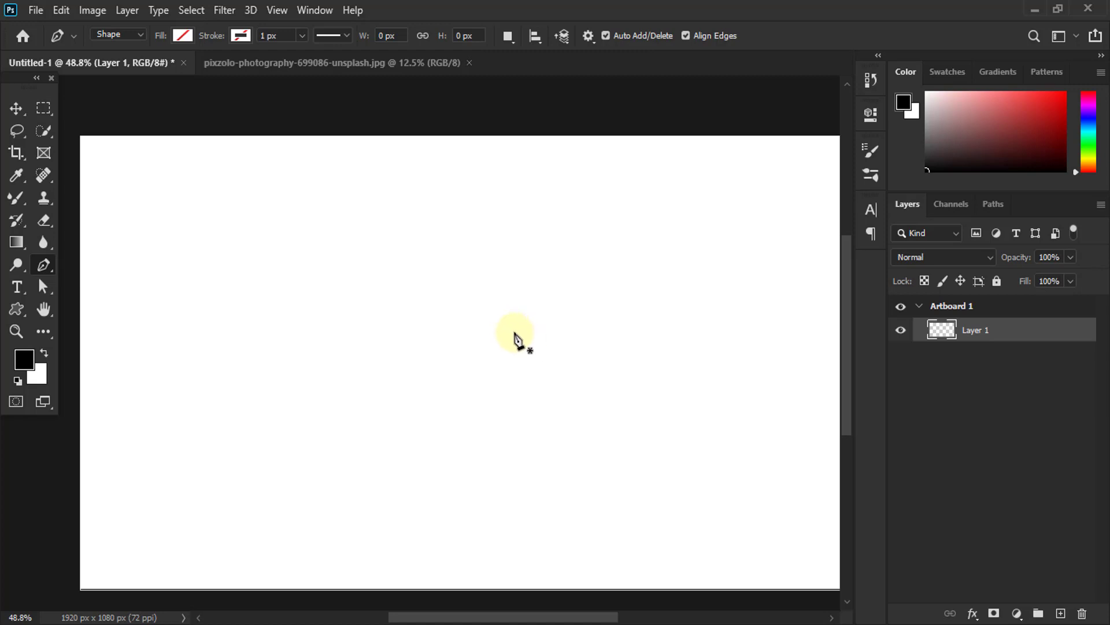
Draw an S-shaped Pen path about 1278 × 304 px with three anchors, pulling direction handles out of the middle one.
{"action": "left_click", "coordinate": [267, 269]}
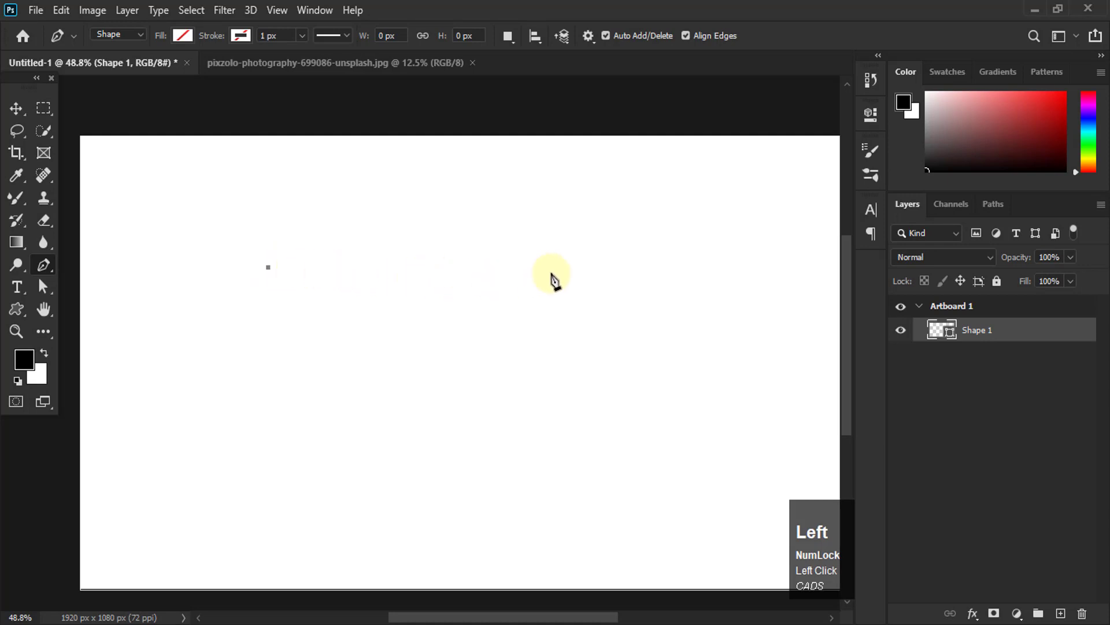
{"action": "left_click", "coordinate": [567, 267]}
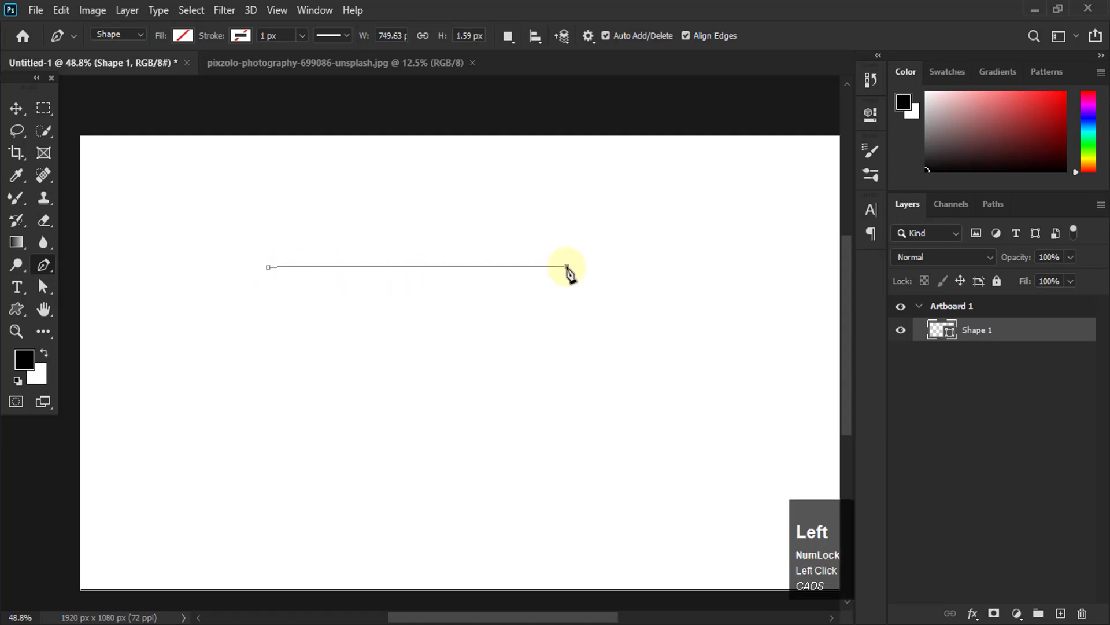
{"action": "left_click_drag", "start_coordinate": [567, 267], "coordinate": [708, 445]}
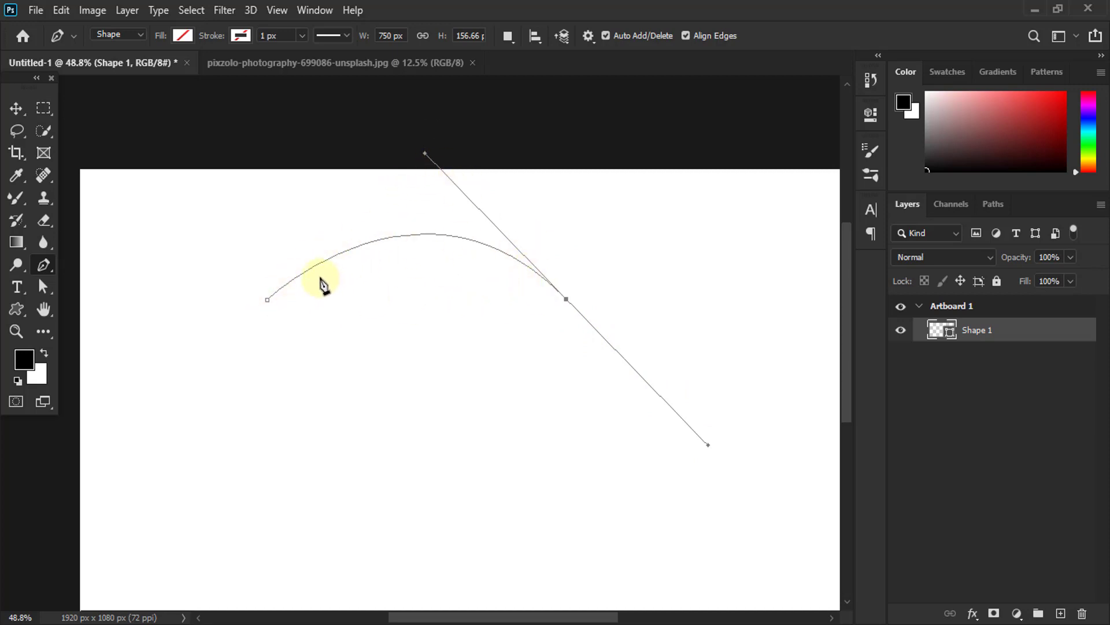
{"action": "scroll", "coordinate": [615, 357], "scroll_direction": "right", "scroll_amount": 1}
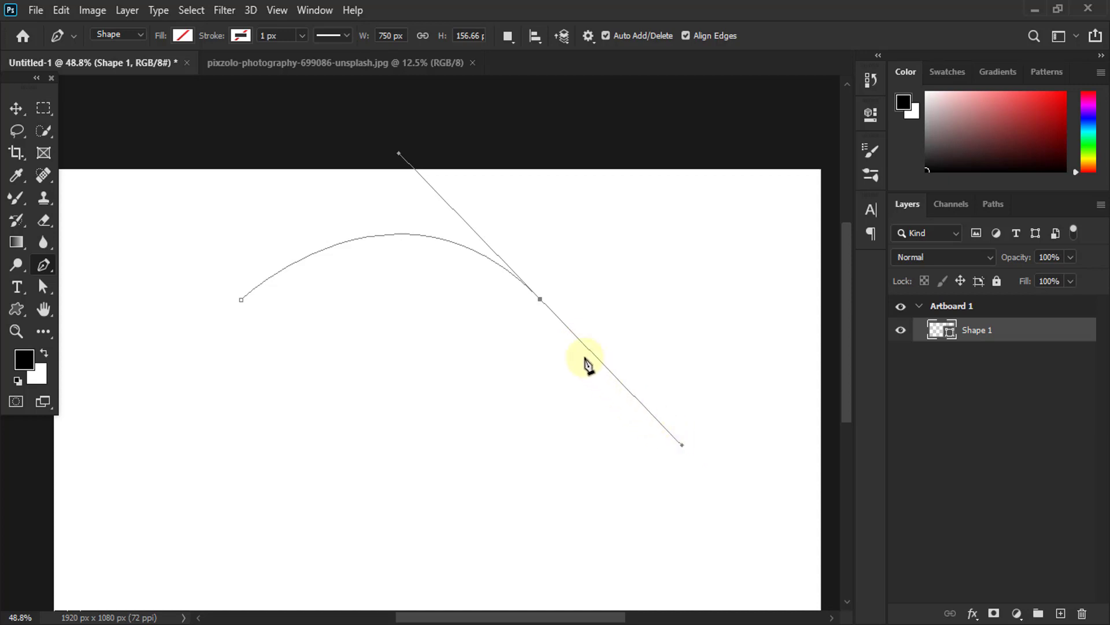
{"action": "left_click", "coordinate": [751, 290]}
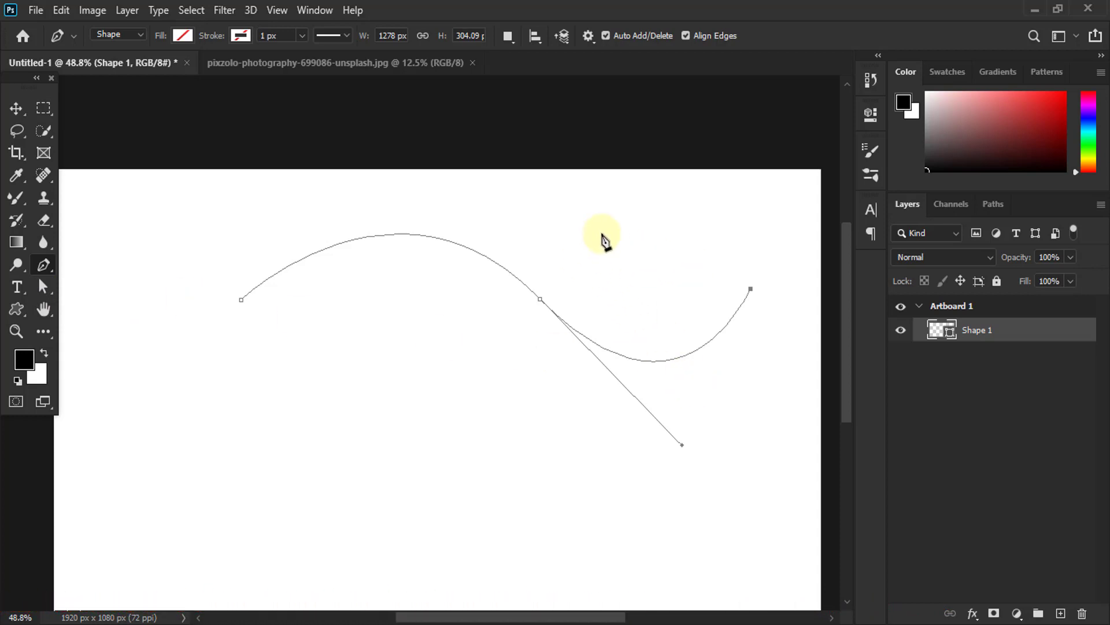
Reshape the S-curve by adjusting the middle anchor's lower direction handle and repositioning all three anchor points.
{"action": "key", "text": "ctrl"}
{"action": "key", "text": "ctrl"}
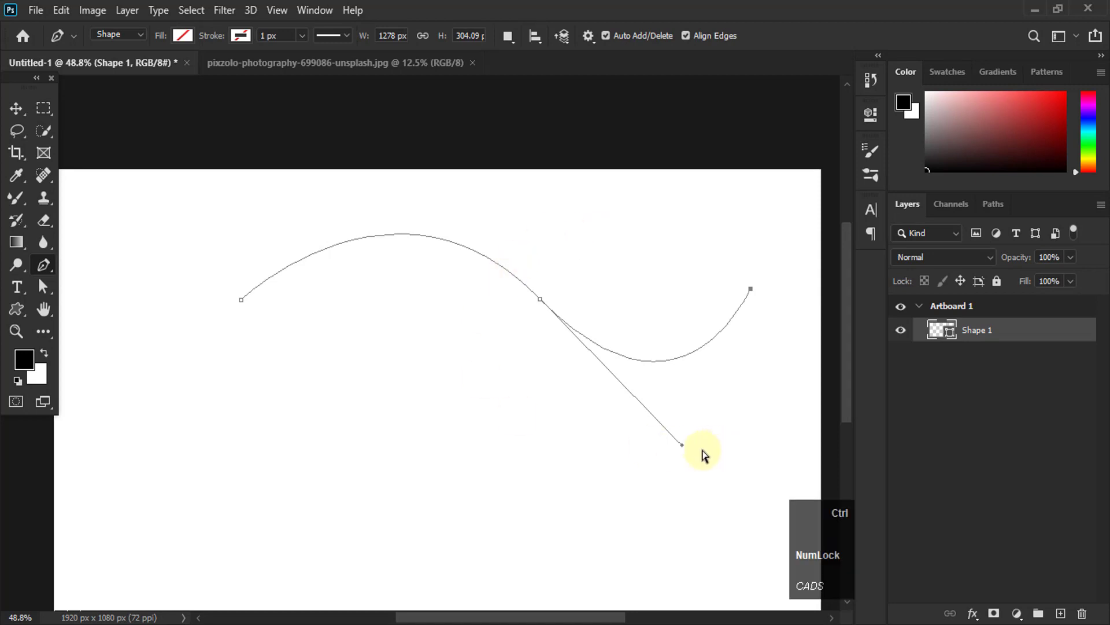
{"action": "left_click_drag", "start_coordinate": [682, 446], "coordinate": [658, 436]}
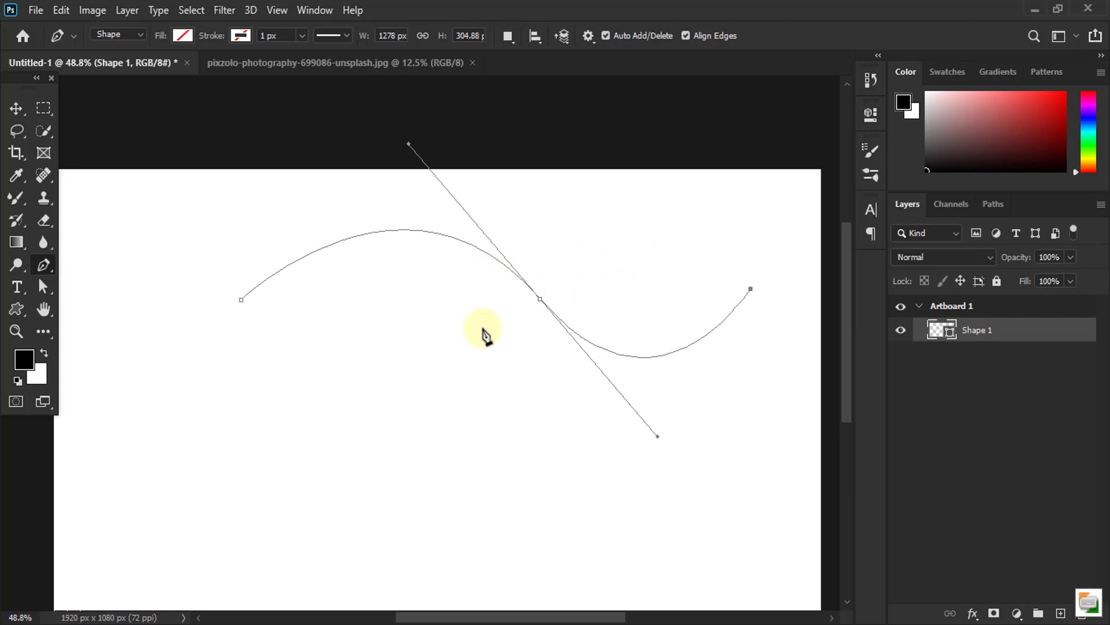
{"action": "key", "text": "Num_Lock"}
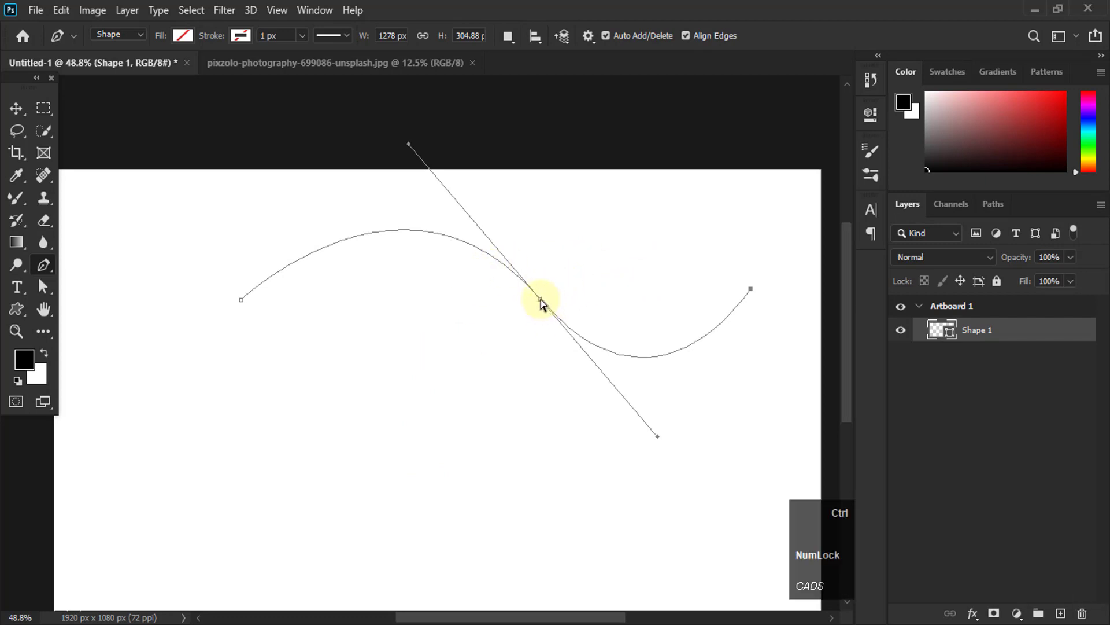
{"action": "left_click_drag", "start_coordinate": [540, 300], "coordinate": [425, 329]}
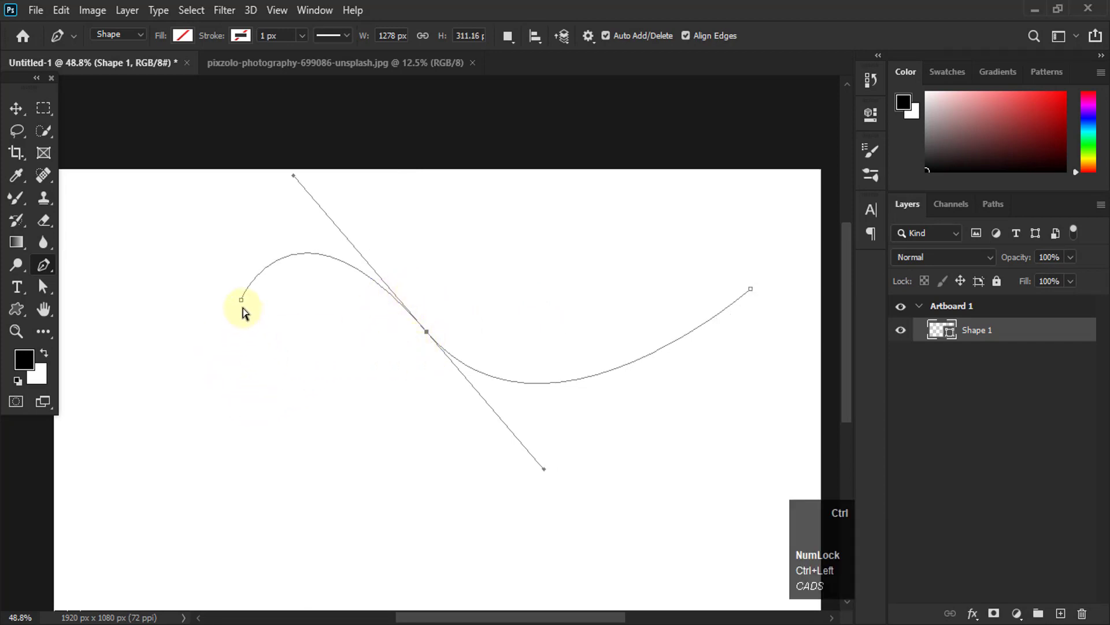
{"action": "left_click_drag", "start_coordinate": [242, 301], "coordinate": [211, 448]}
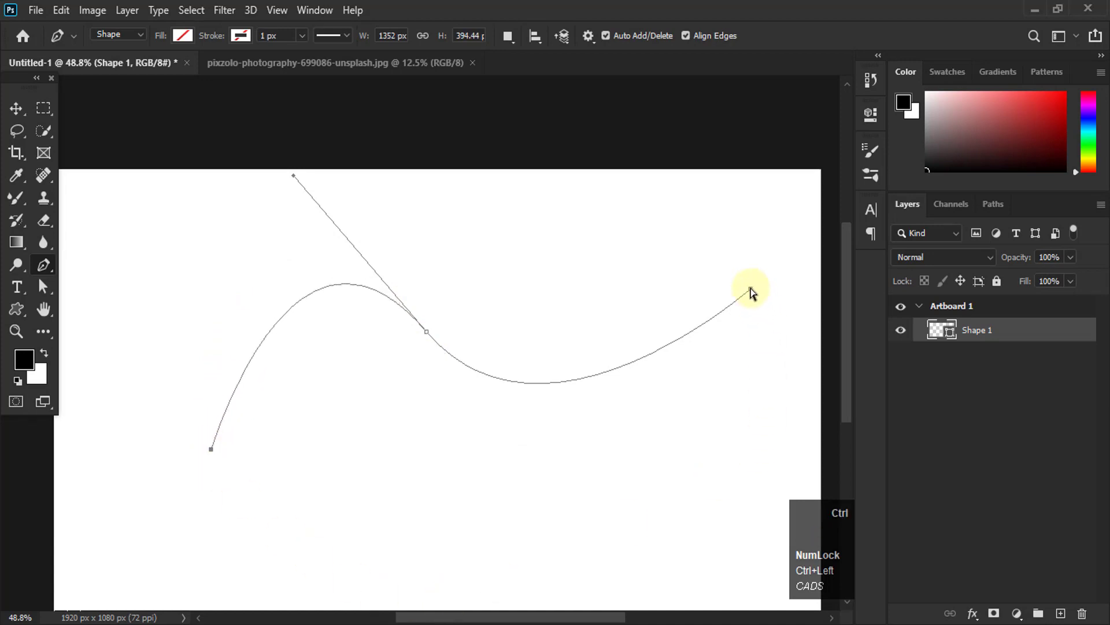
{"action": "left_click_drag", "start_coordinate": [751, 288], "coordinate": [581, 279]}
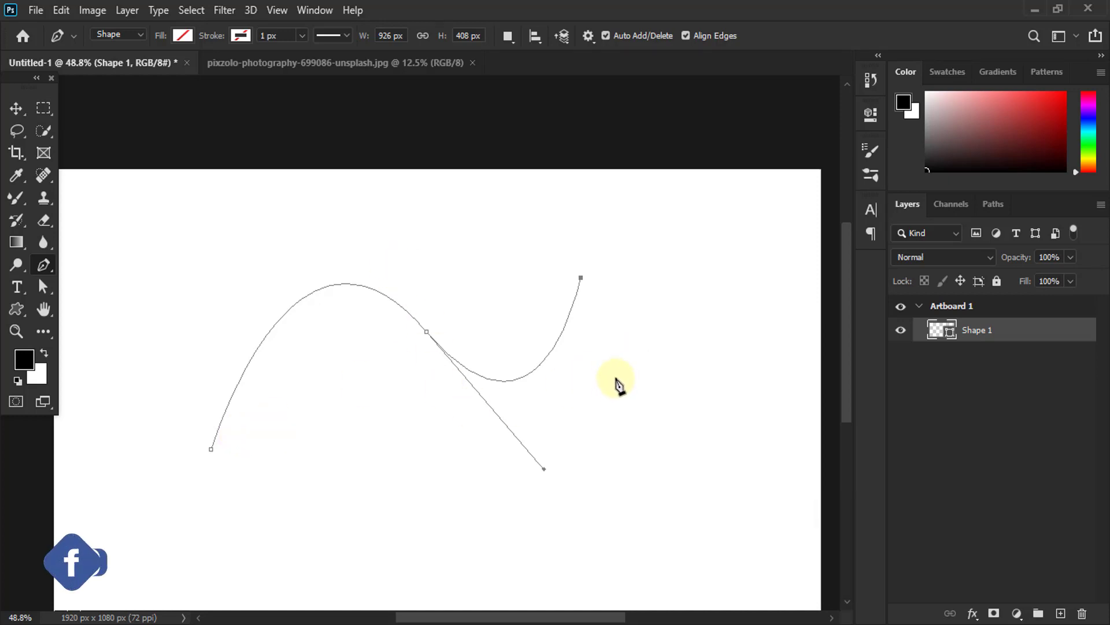
Undo the anchor and handle edits and remove the whole S-shaped path.
{"action": "key", "text": "ctrl+z"}
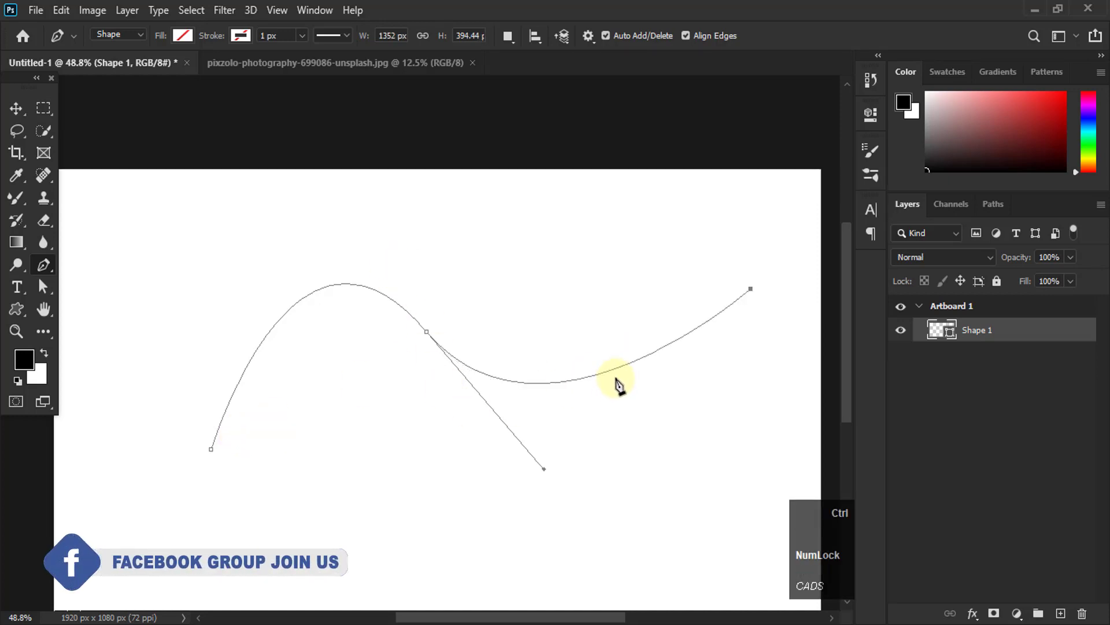
{"action": "key", "text": "ctrl+z"}
{"action": "key", "text": "ctrl+z"}
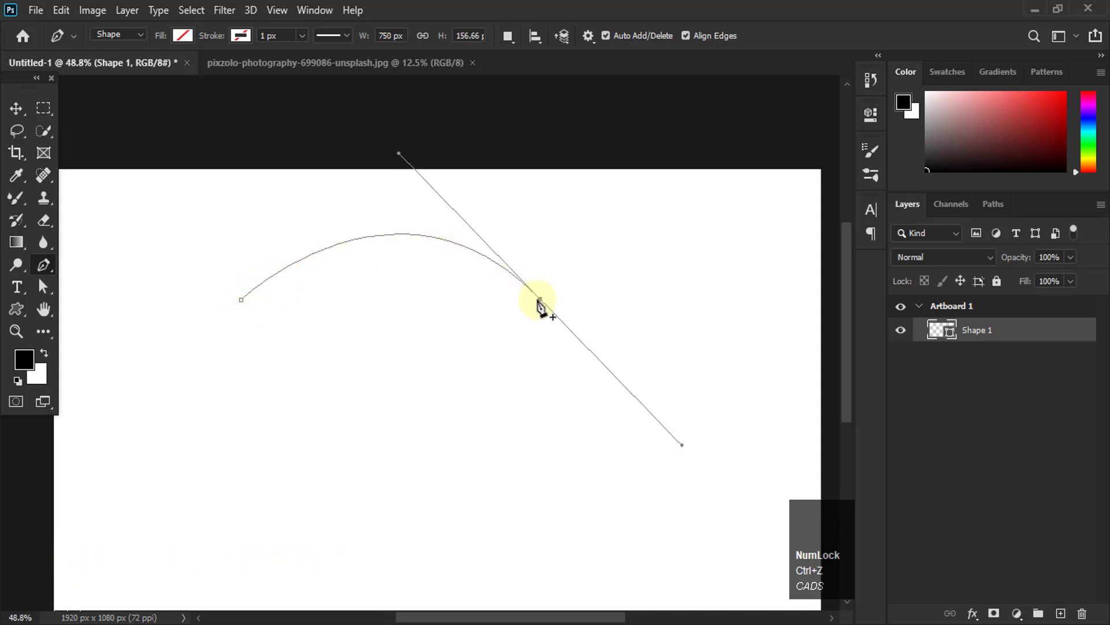
{"action": "key", "text": "ctrl+z"}
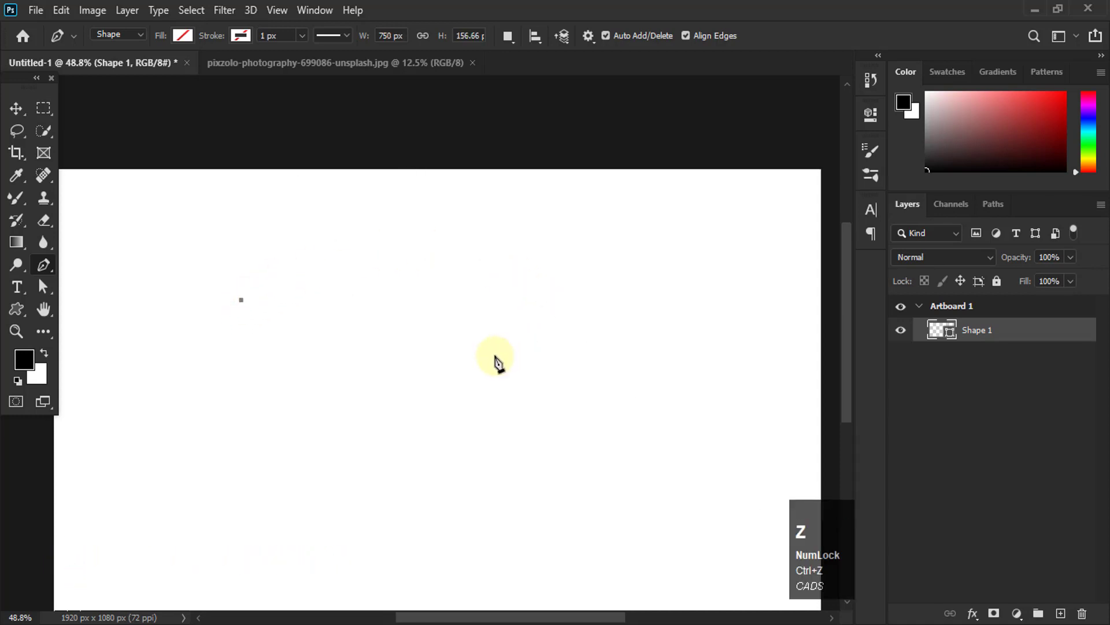
{"action": "key", "text": "ctrl+z"}
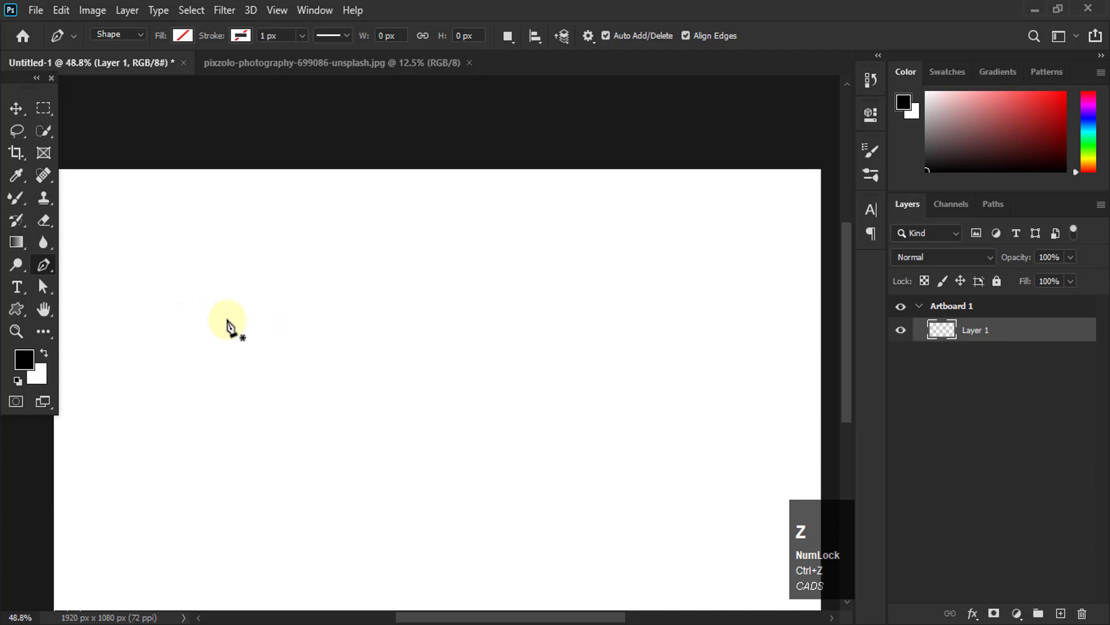
Draw a new three-anchor S-curve about 1156 × 254 px, with a smooth middle anchor and a higher end point.
{"action": "left_click", "coordinate": [192, 305]}
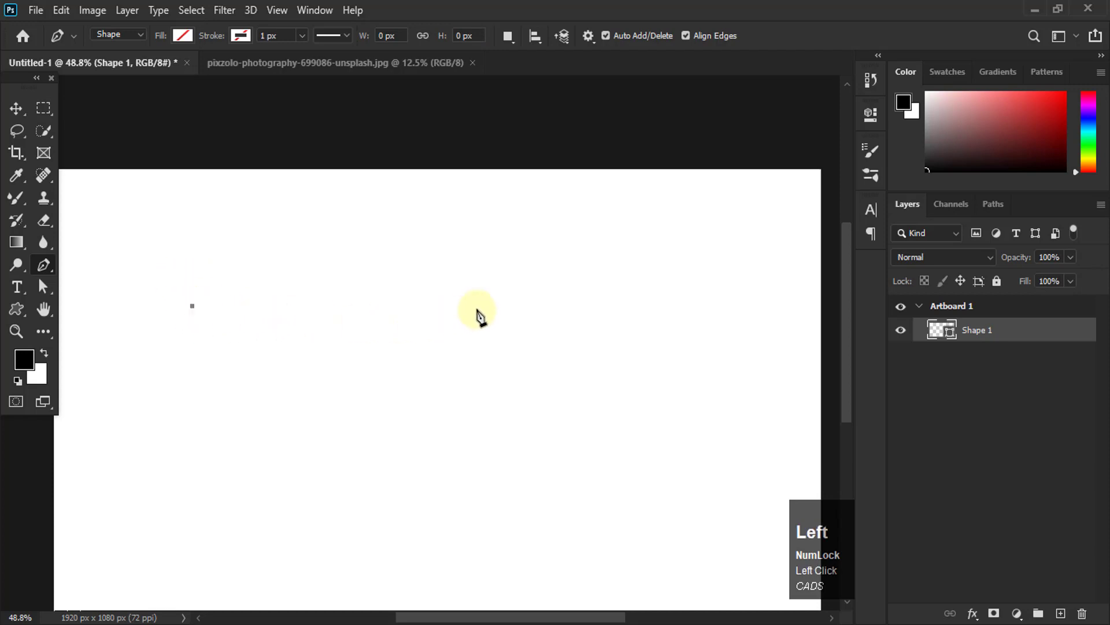
{"action": "left_click_drag", "start_coordinate": [476, 310], "coordinate": [639, 443]}
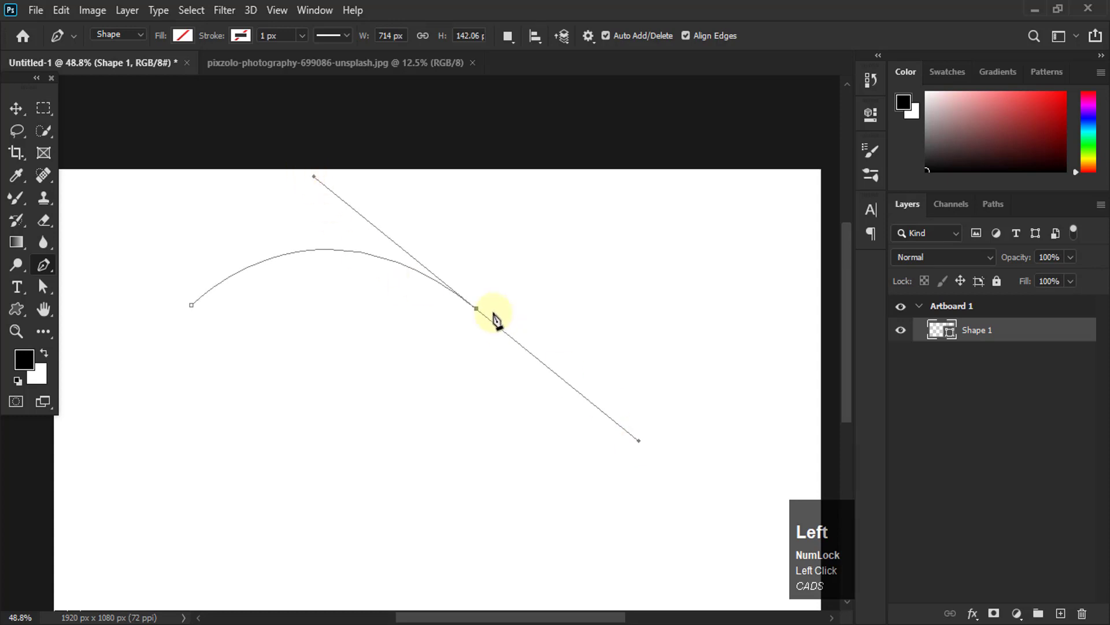
{"action": "scroll", "coordinate": [587, 354], "scroll_direction": "down", "scroll_amount": 2}
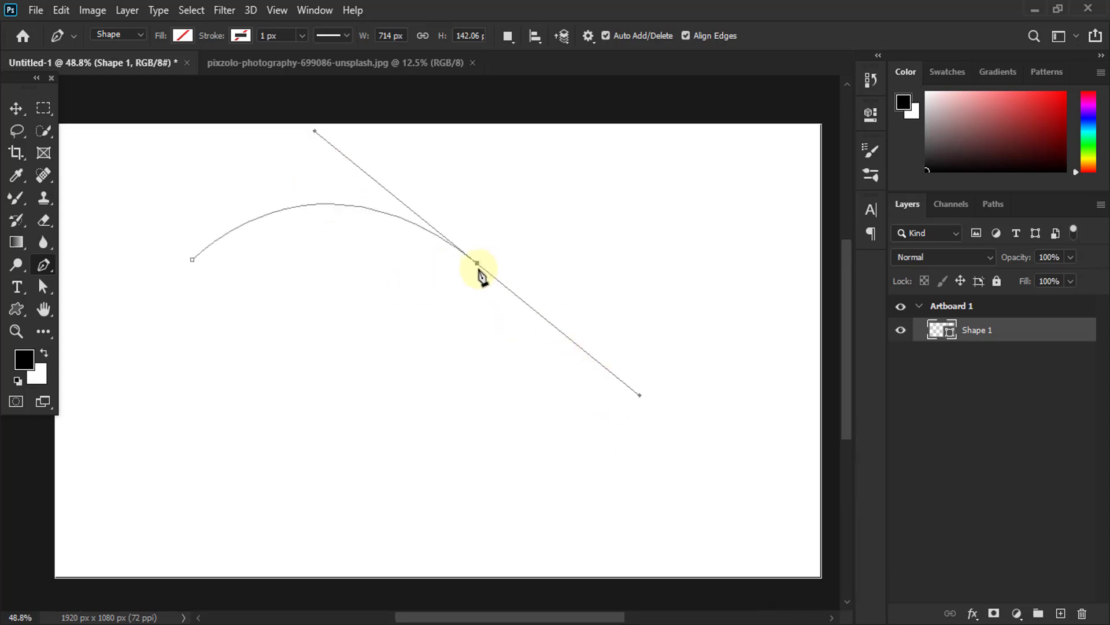
{"action": "left_click", "coordinate": [653, 203]}
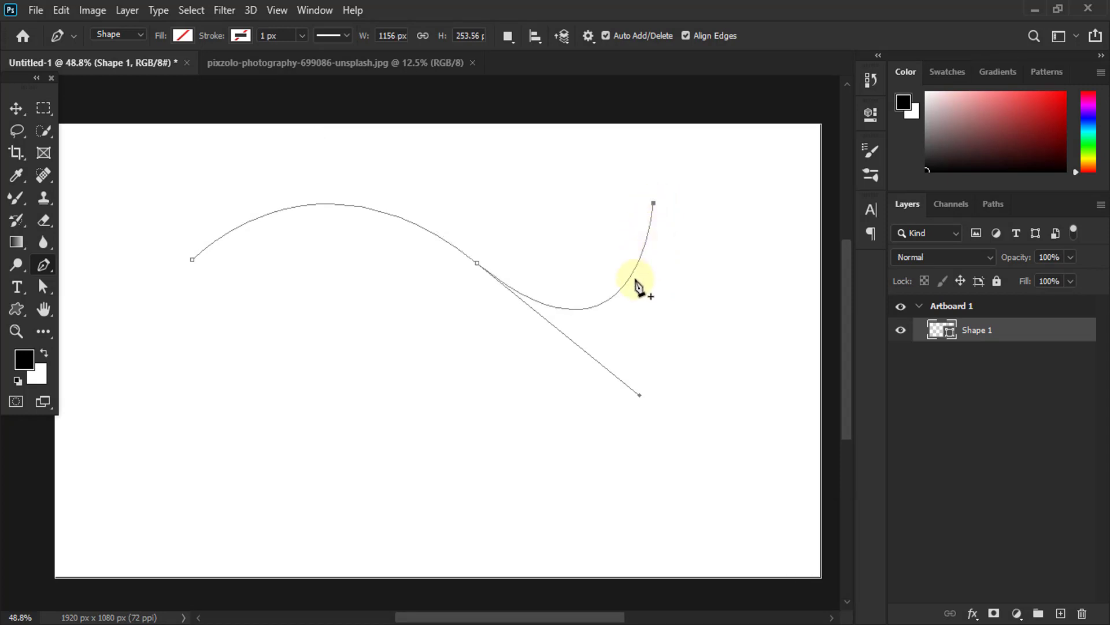
Move the S-curve's end anchor outward and down, and steepen the middle anchor's handles, reshaping the path to about 1250 × 337 px.
{"action": "key", "text": "space"}
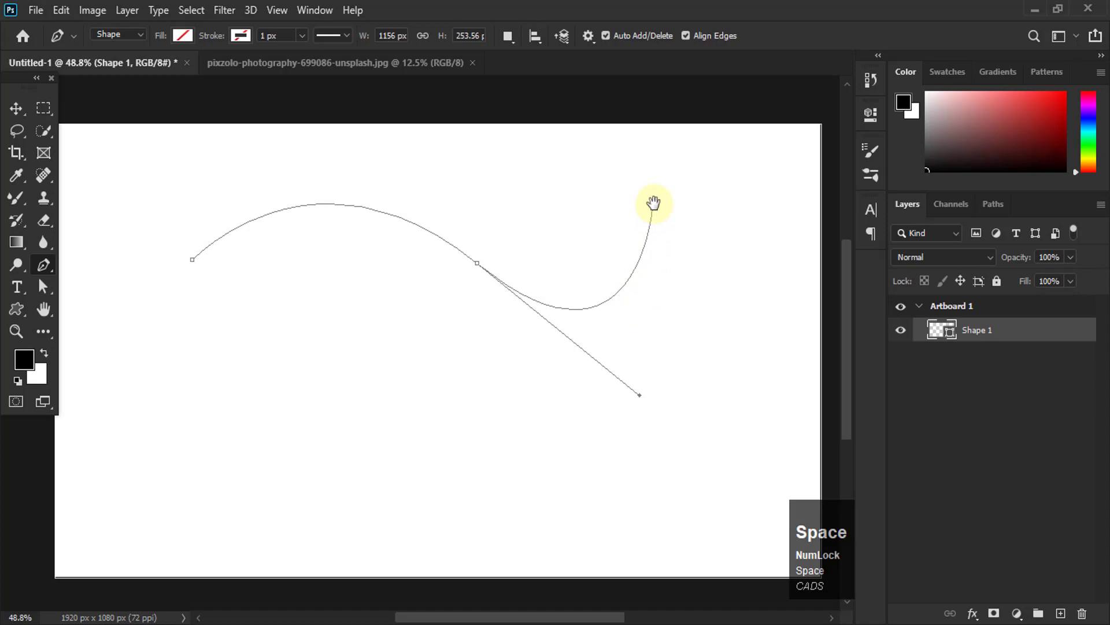
{"action": "key", "text": "ctrl"}
{"action": "left_click_drag", "start_coordinate": [654, 205], "coordinate": [690, 262]}
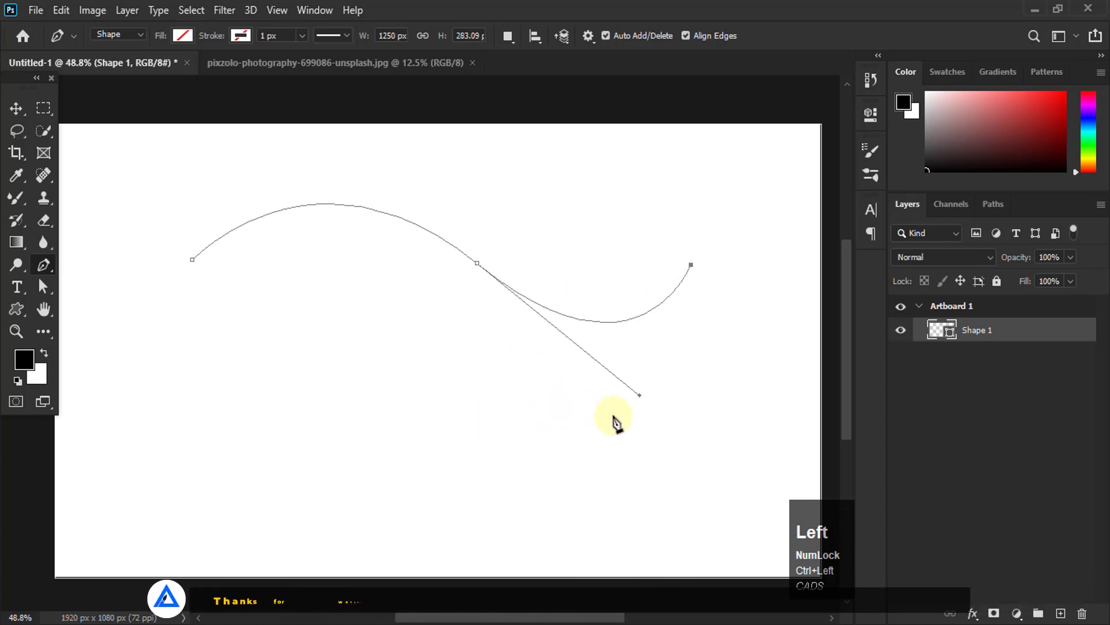
{"action": "left_click_drag", "start_coordinate": [639, 395], "coordinate": [617, 420]}
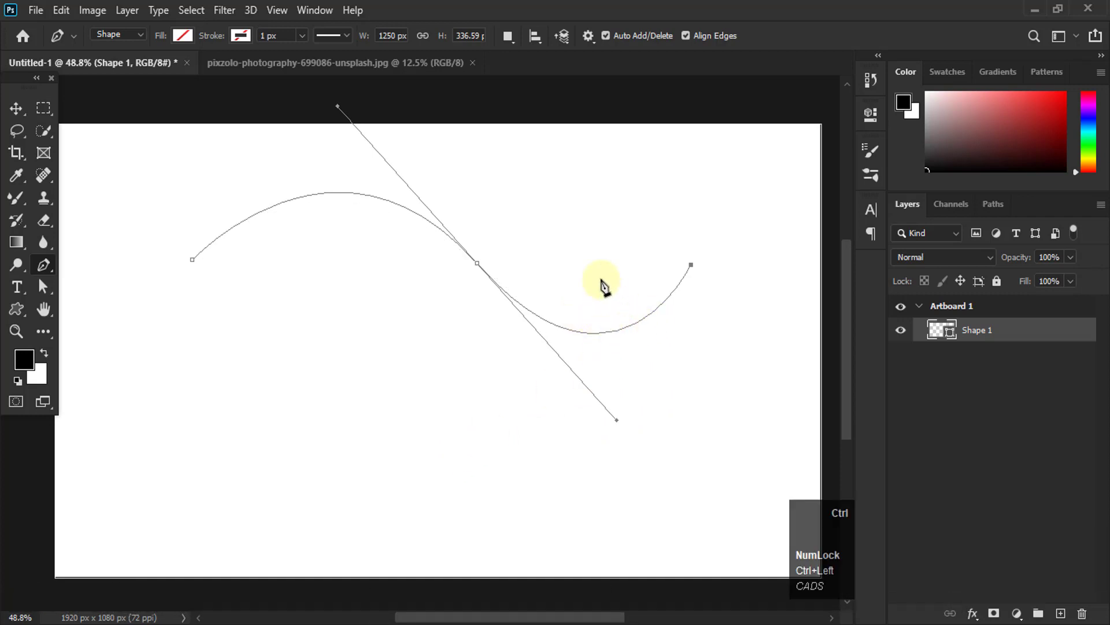
Undo back to the first arc and place a new end anchor below it, making a path about 883 × 639 px.
{"action": "key", "text": "ctrl+z"}
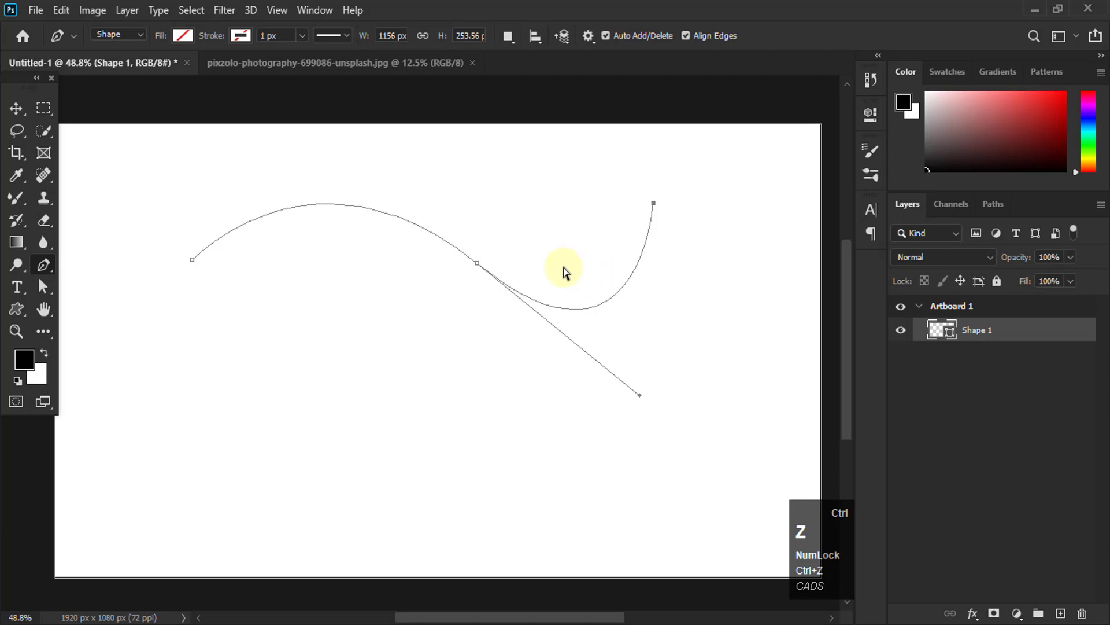
{"action": "key", "text": "ctrl+z"}
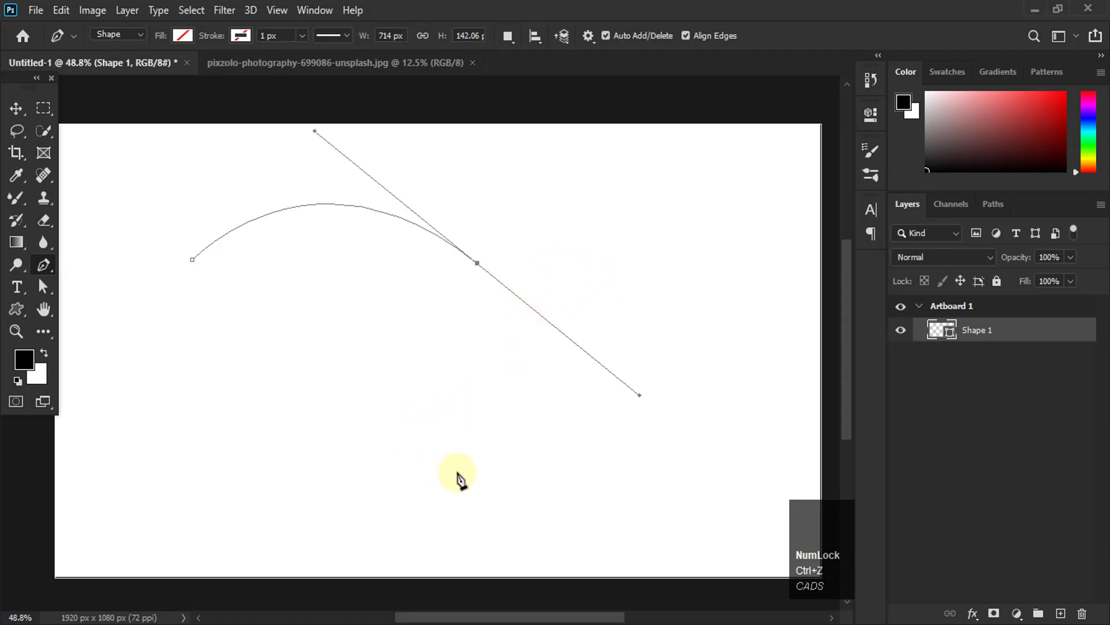
{"action": "left_click", "coordinate": [456, 471]}
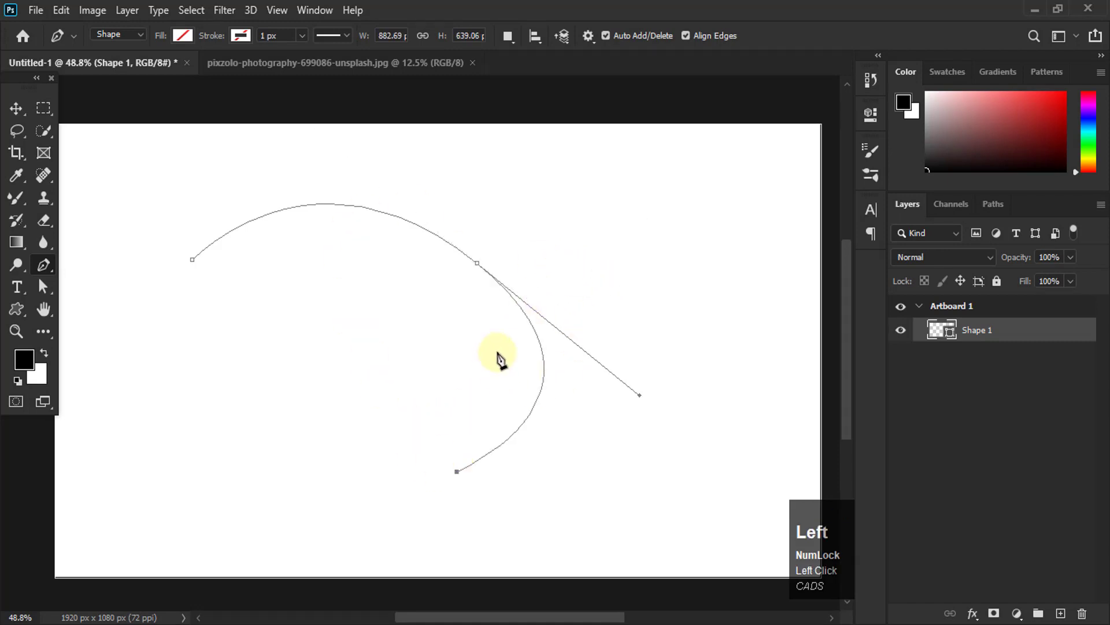
Undo all anchors of the curved path to clear the artboard.
{"action": "key", "text": "ctrl+z"}
{"action": "key", "text": "ctrl+z"}
{"action": "key", "text": "ctrl+z"}
{"action": "key", "text": "ctrl+z"}
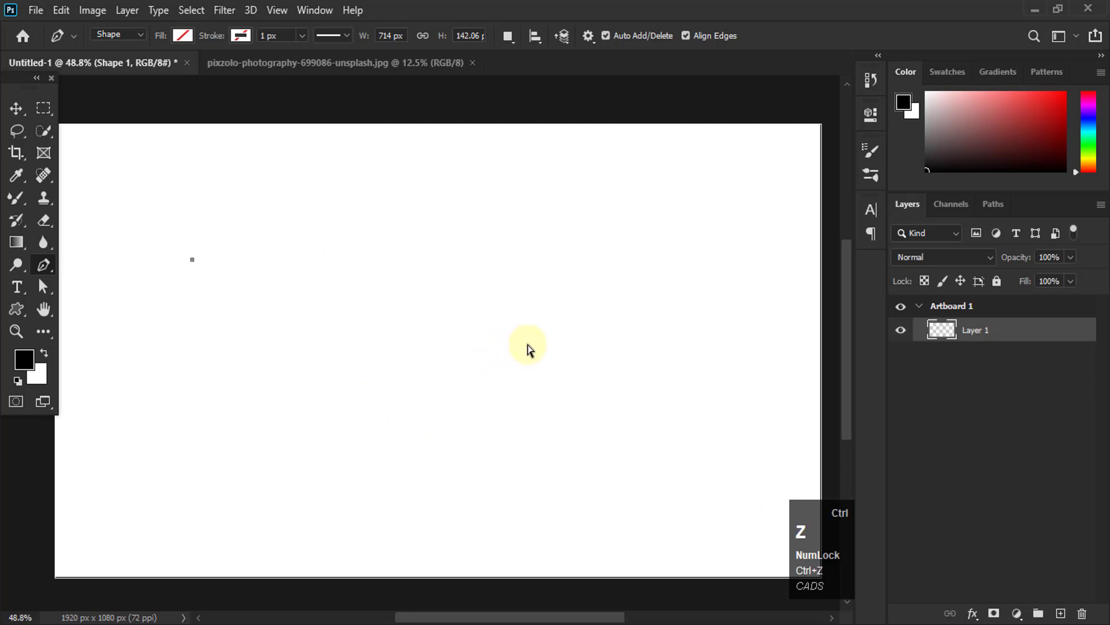
{"action": "key", "text": "ctrl+z"}
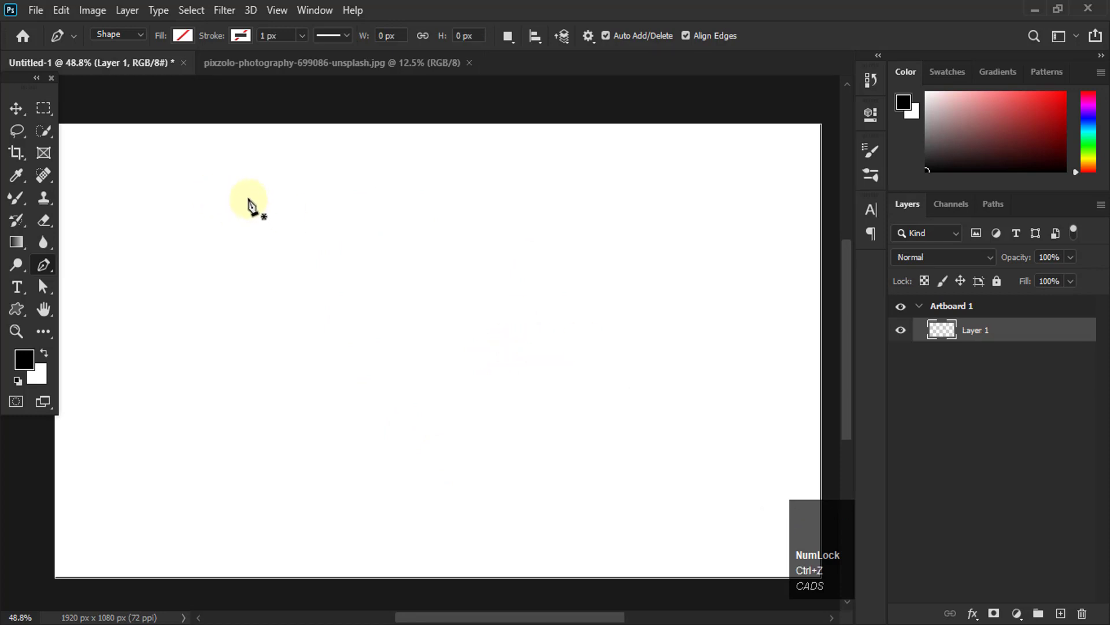
Draw a closed four-anchor path about 868 × 855 px with curved top and bottom and straight sides, removing the outgoing handles after each curve.
{"action": "left_click", "coordinate": [249, 199]}
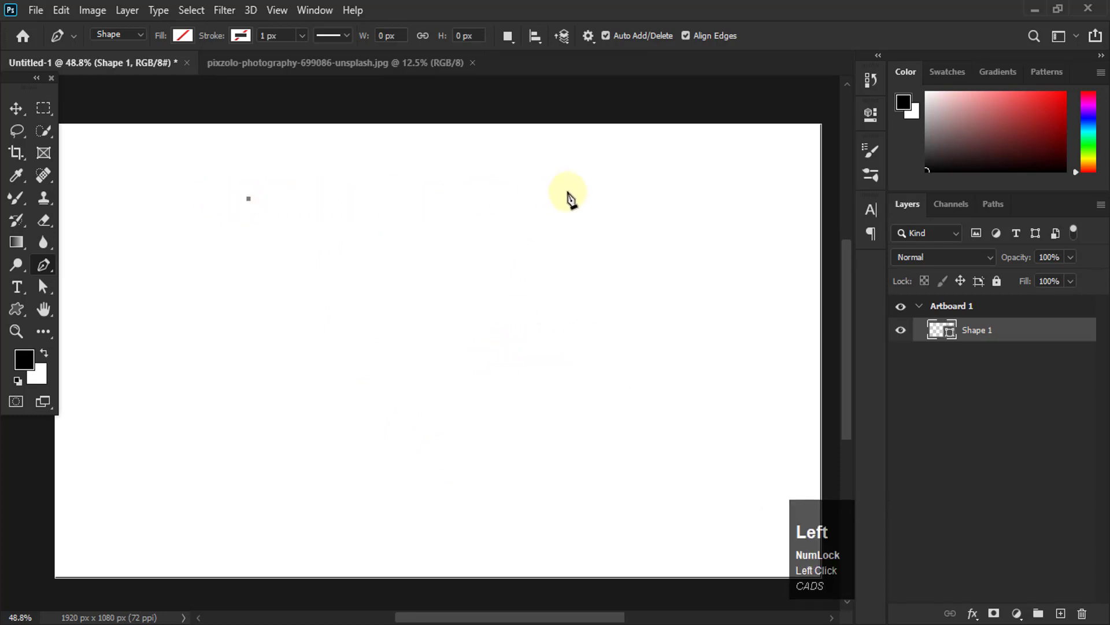
{"action": "left_click_drag", "start_coordinate": [584, 204], "coordinate": [722, 320]}
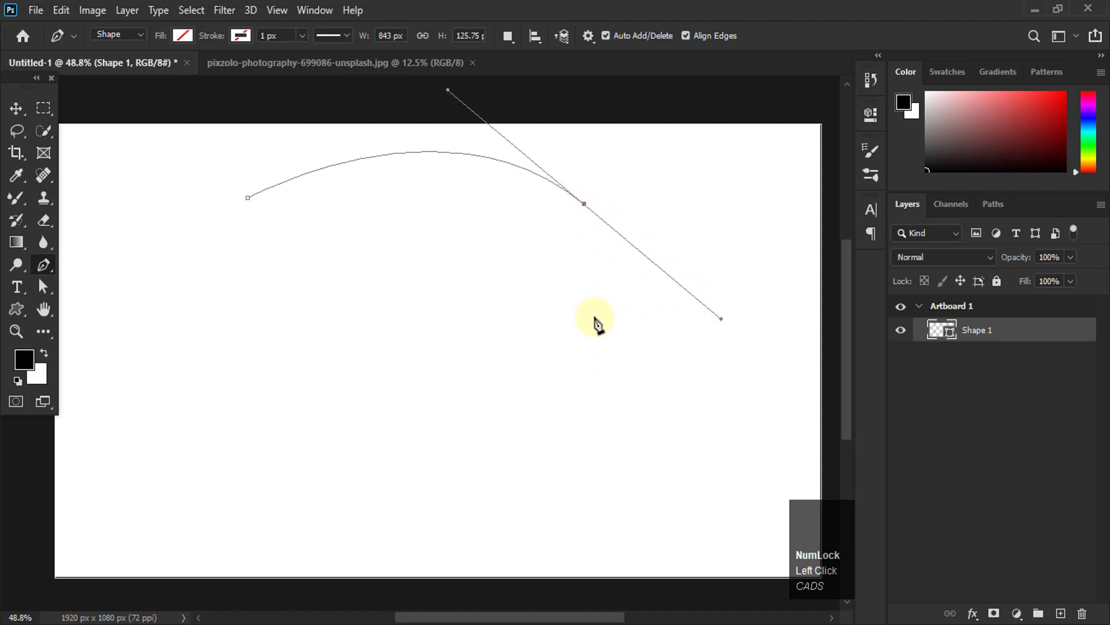
{"action": "left_click", "coordinate": [584, 205], "text": "alt"}
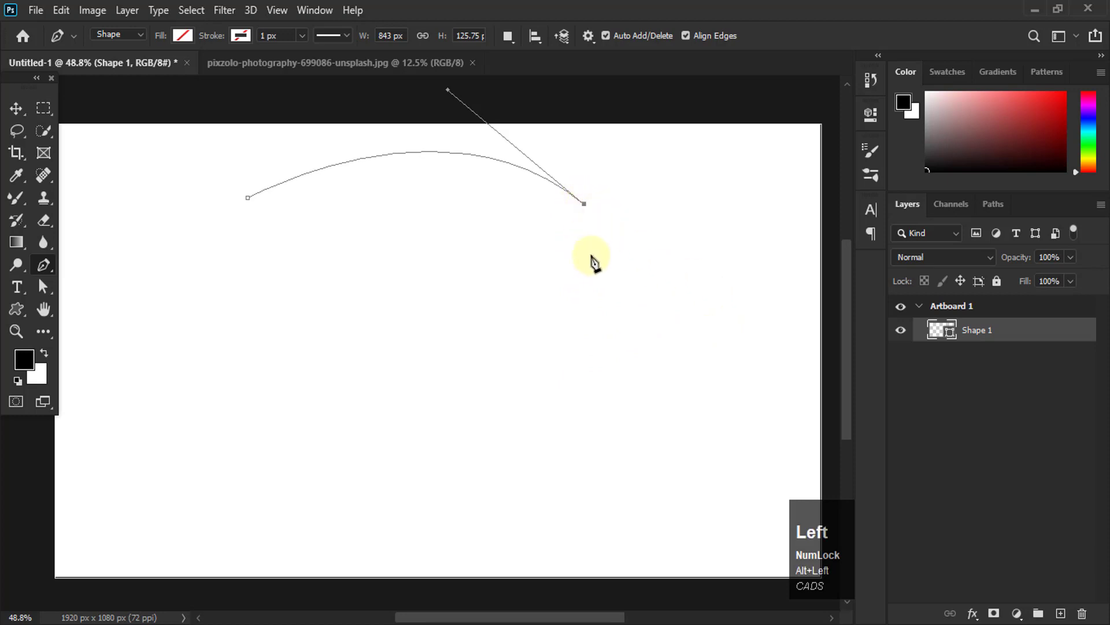
{"action": "left_click", "coordinate": [594, 428]}
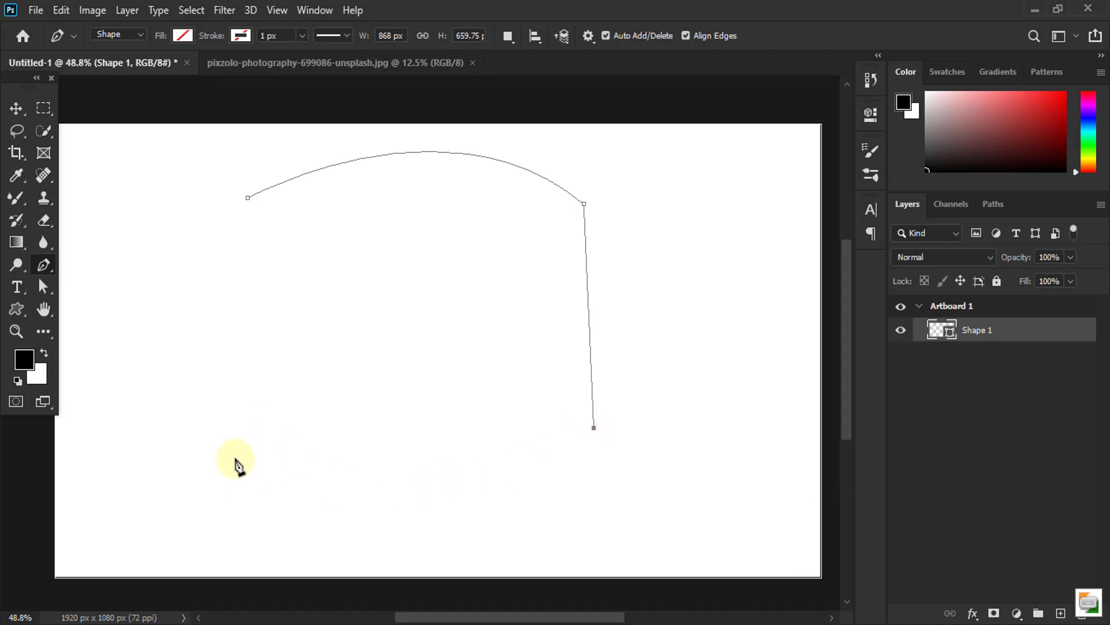
{"action": "left_click_drag", "start_coordinate": [255, 448], "coordinate": [102, 299]}
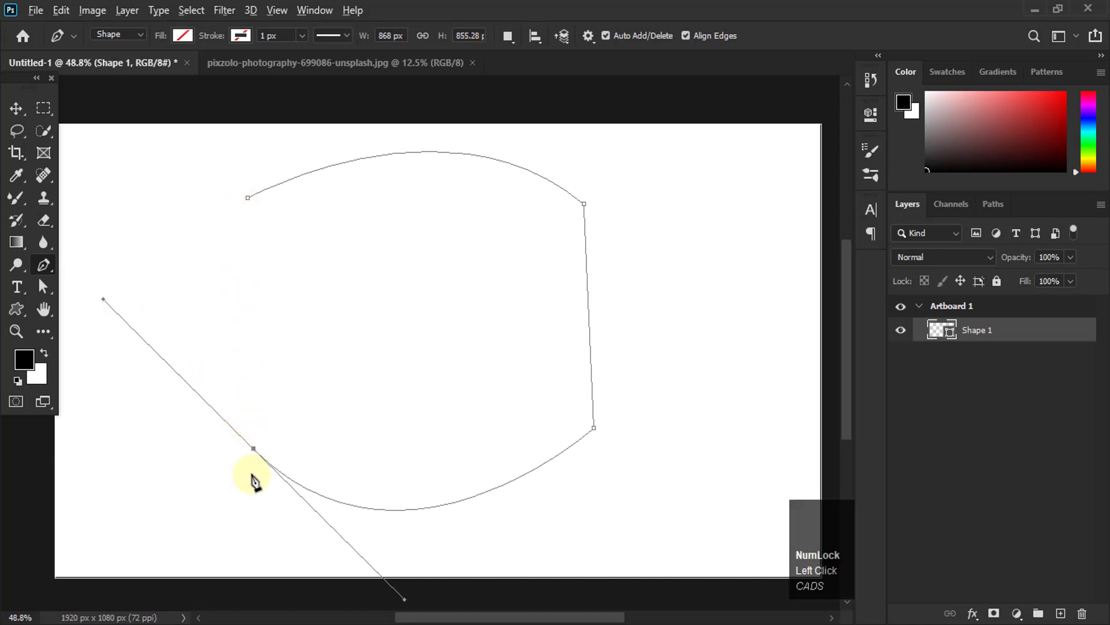
{"action": "left_click", "coordinate": [254, 449], "text": "alt"}
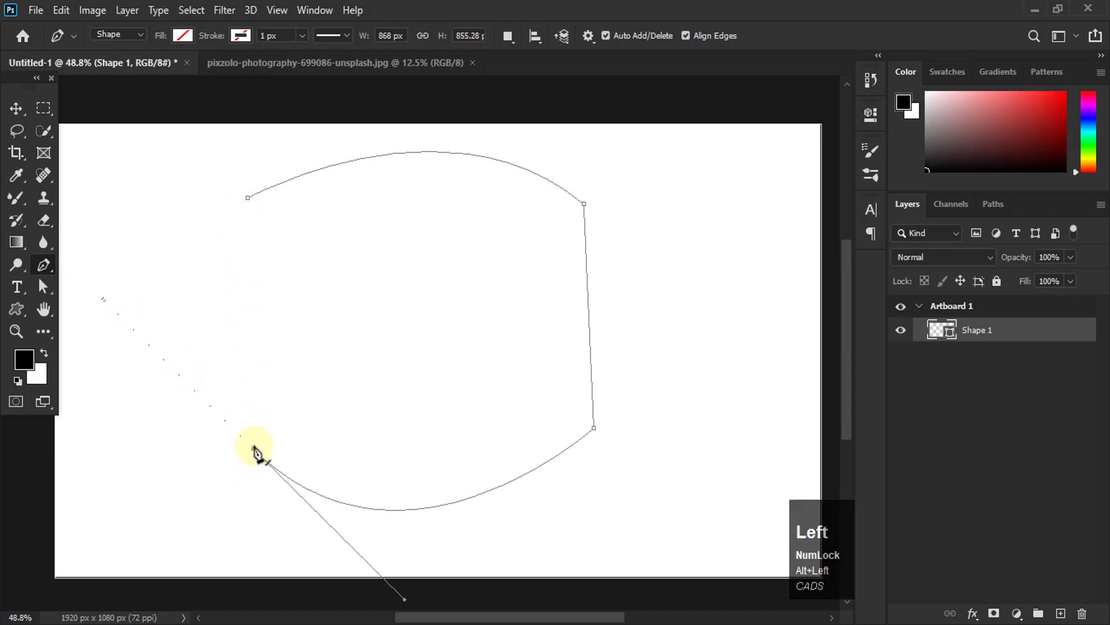
{"action": "left_click", "coordinate": [248, 199]}
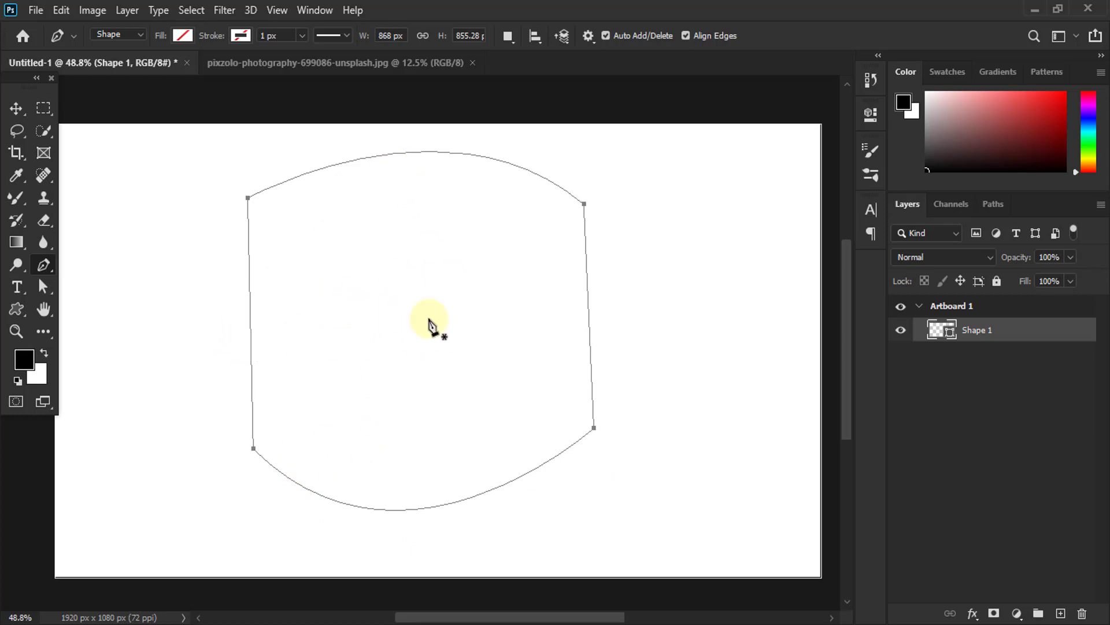
Try adding an anchor midway along the shape's straight right side and bending it with its upper handle, and undo both edits.
{"action": "left_click", "coordinate": [589, 320]}
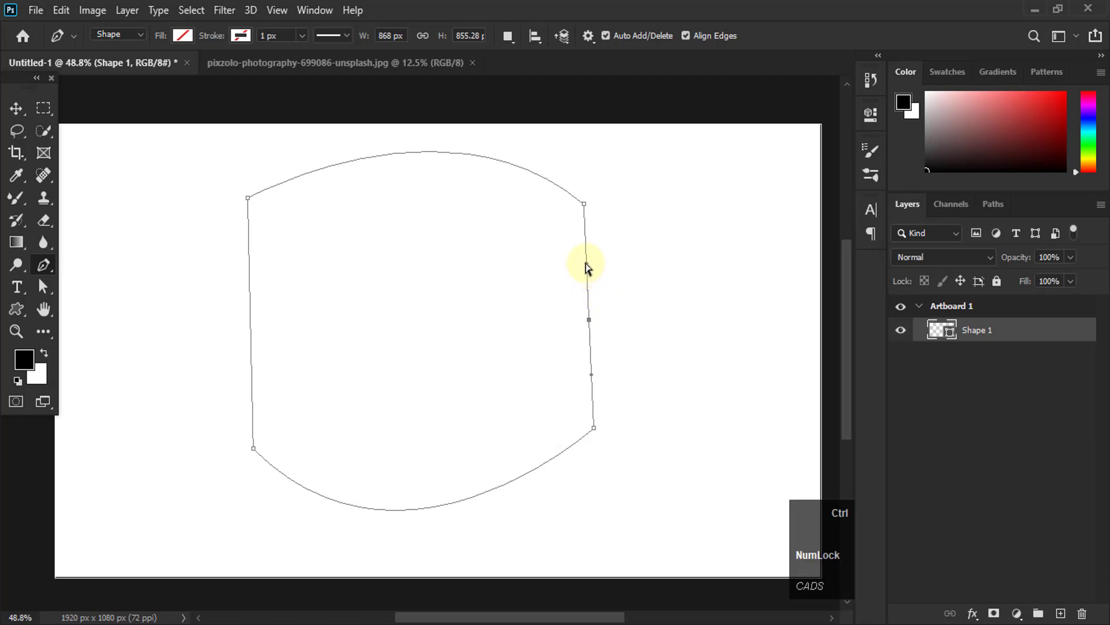
{"action": "left_click_drag", "start_coordinate": [586, 266], "coordinate": [561, 276]}
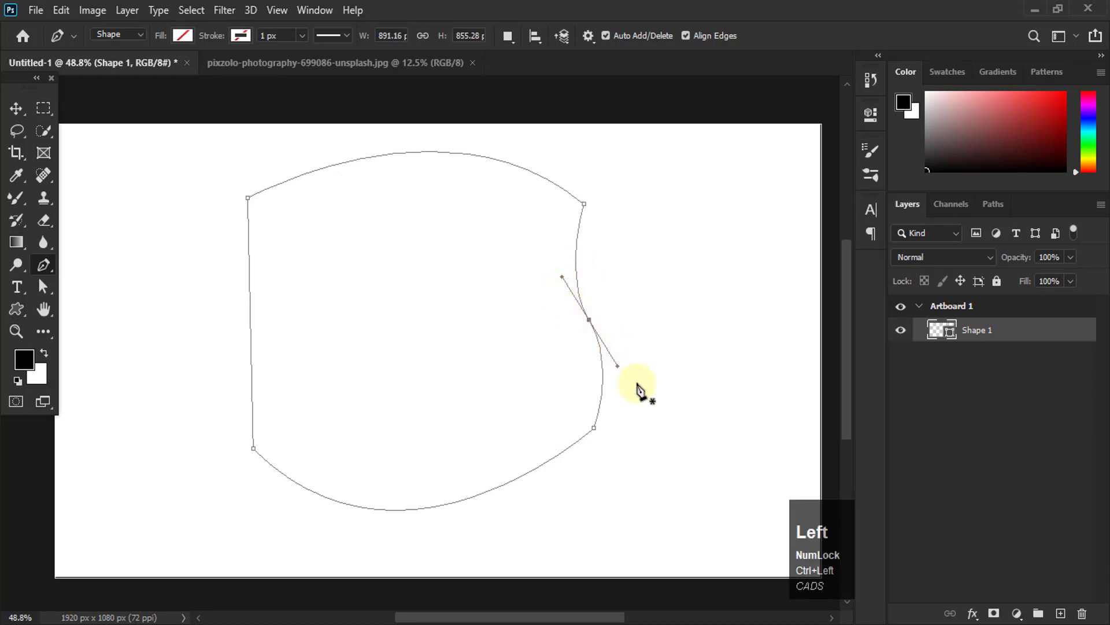
{"action": "key", "text": "ctrl+z"}
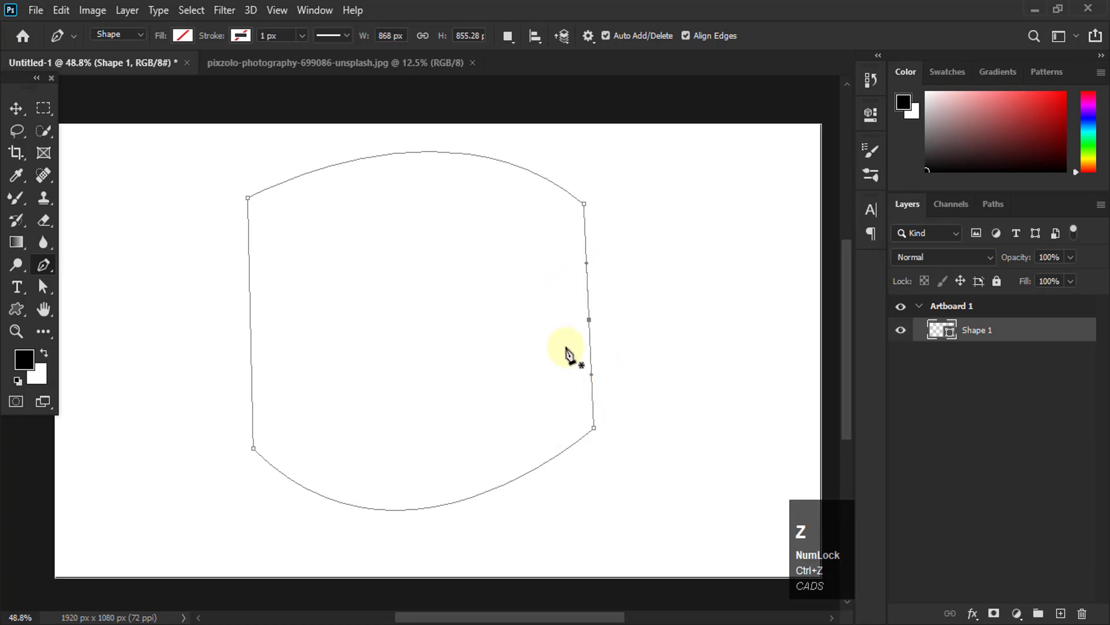
{"action": "key", "text": "ctrl+z"}
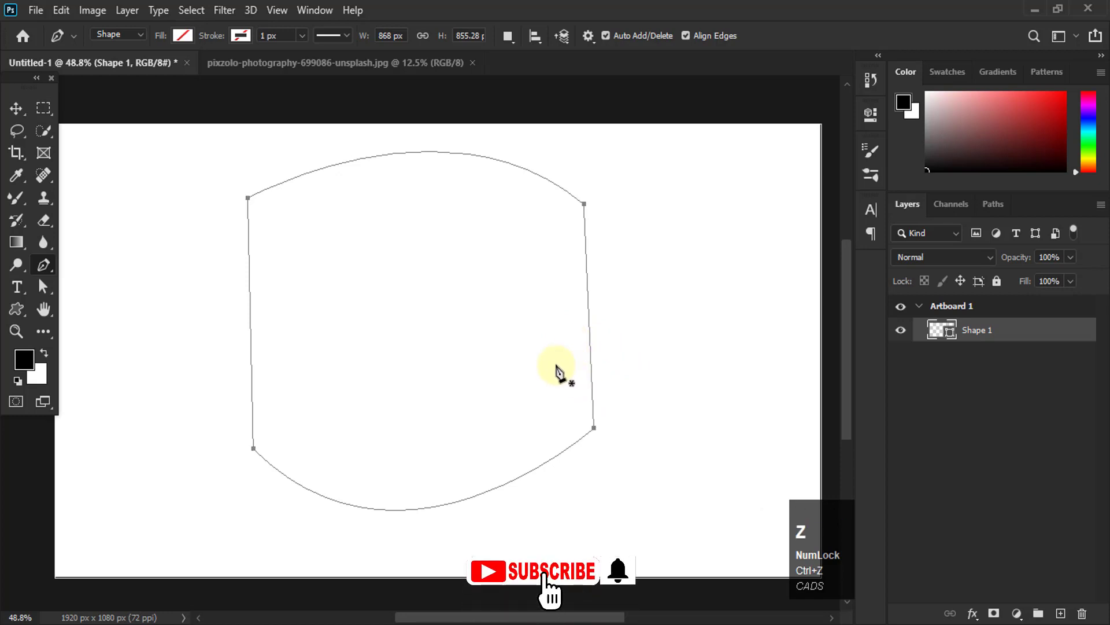
Add an anchor midway along the shape's right side and pull its lower handle outward to bend the side into an S-curve.
{"action": "left_click", "coordinate": [43, 265]}
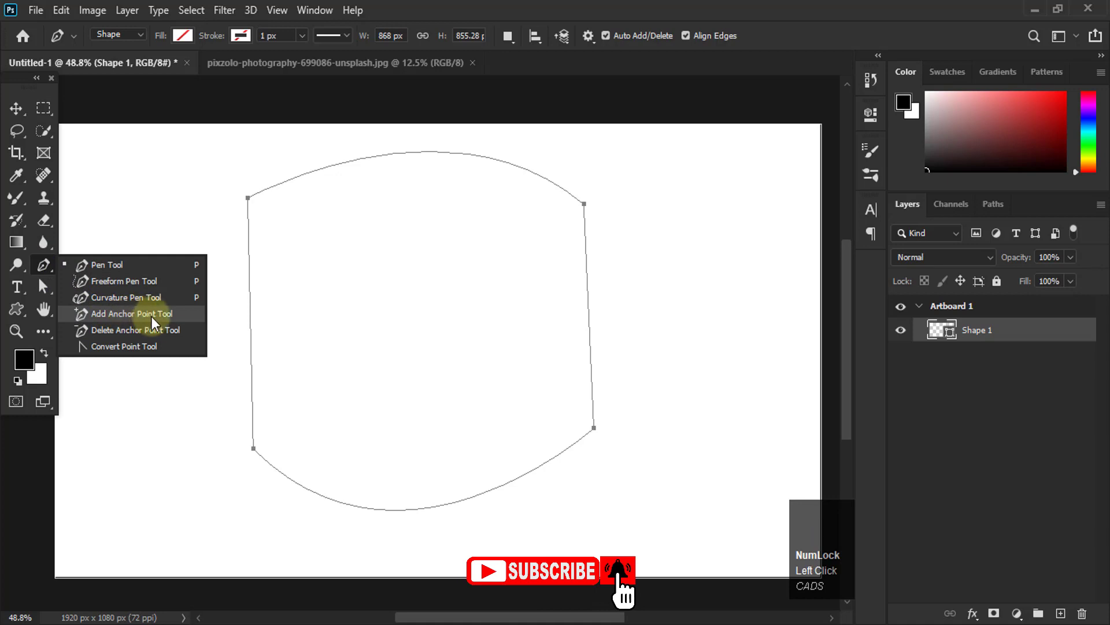
{"action": "left_click", "coordinate": [603, 22]}
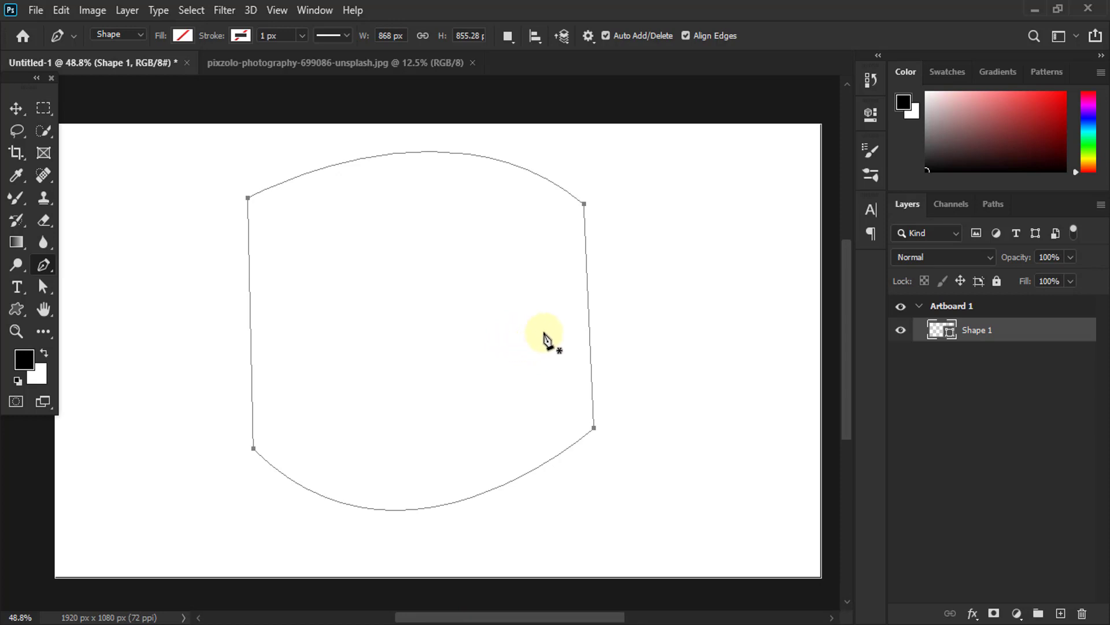
{"action": "left_click", "coordinate": [588, 313]}
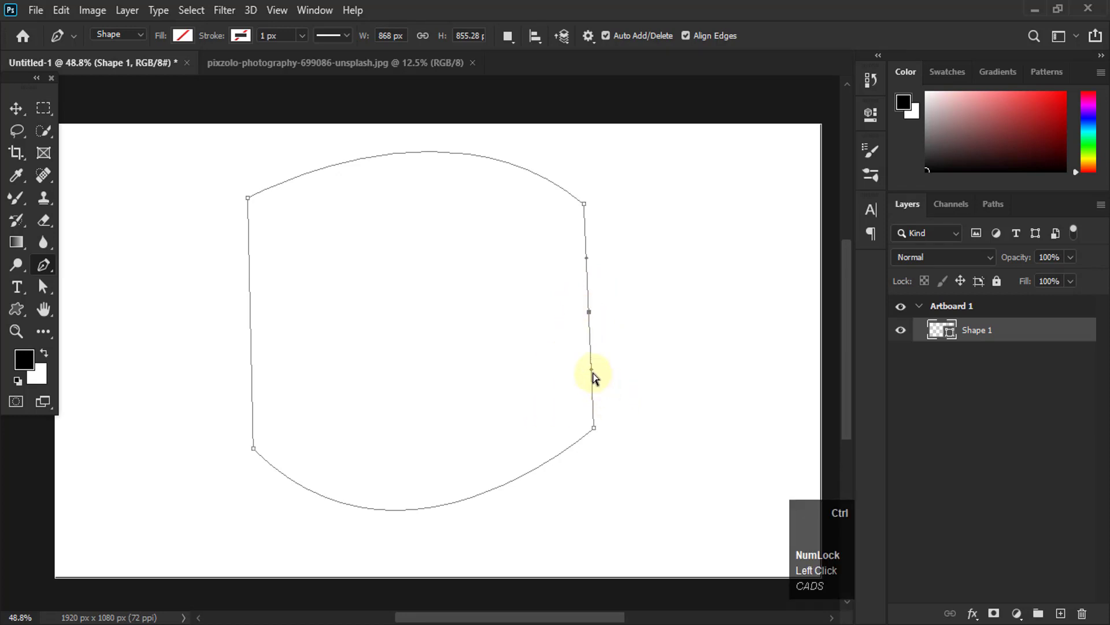
{"action": "left_click_drag", "start_coordinate": [591, 373], "coordinate": [628, 349]}
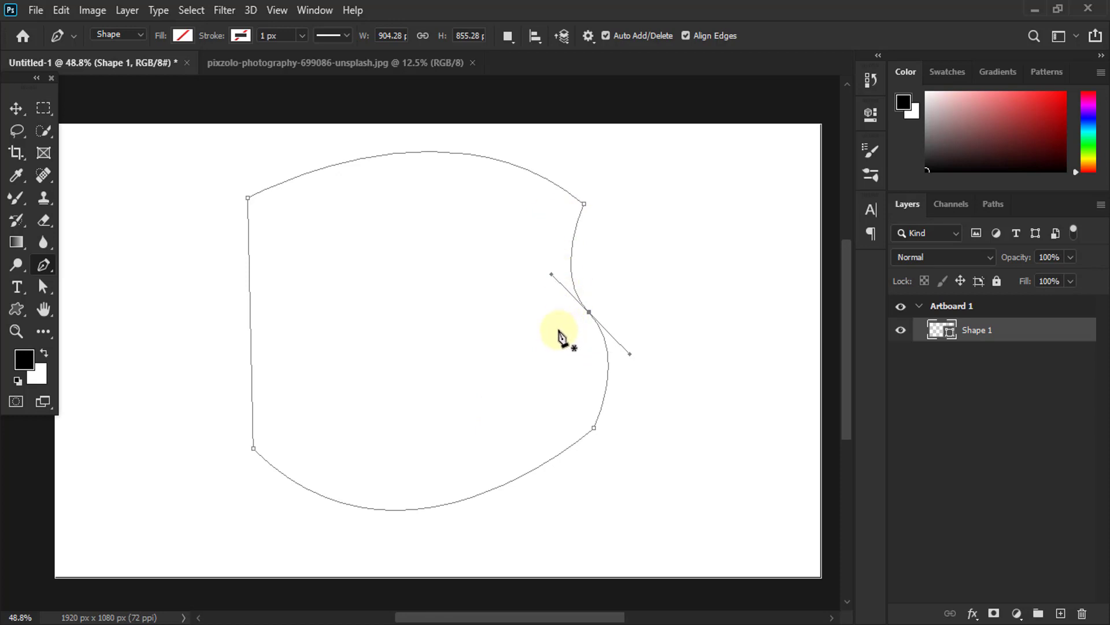
{"action": "key", "text": "ctrl"}
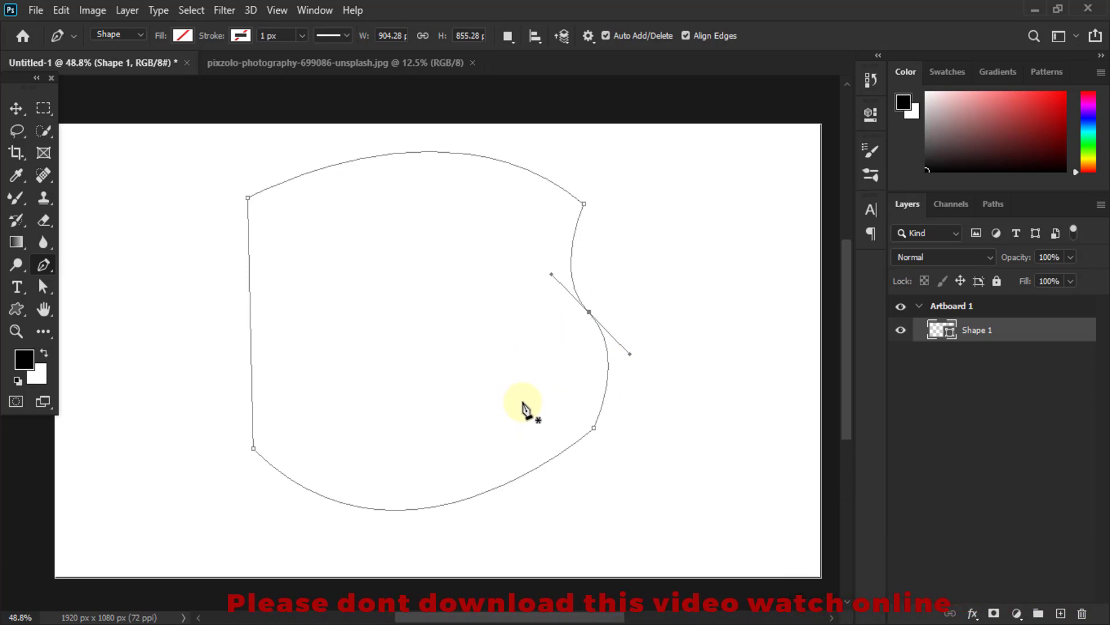
Convert the smooth anchor midway along the shape's right side to a corner point, straightening that side.
{"action": "left_click", "coordinate": [43, 264]}
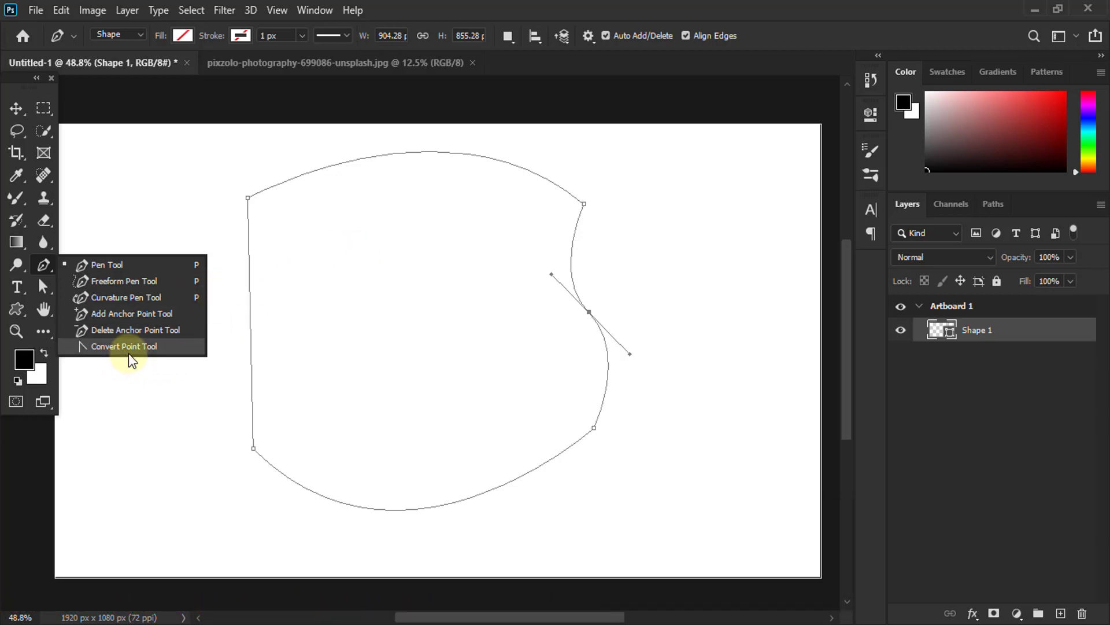
{"action": "left_click", "coordinate": [534, 23]}
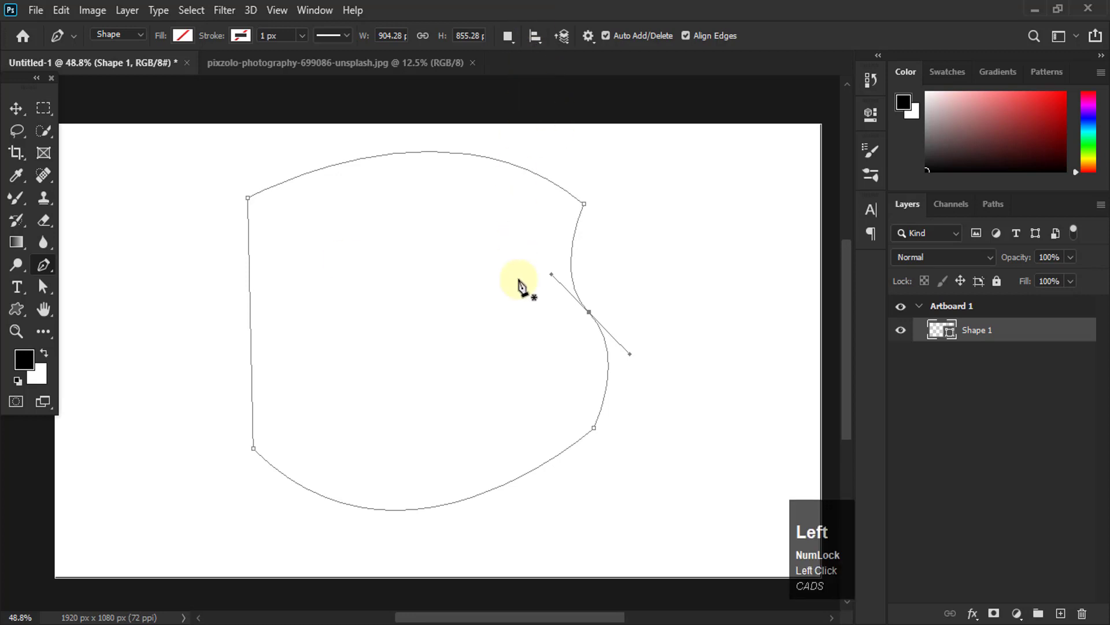
{"action": "left_click", "coordinate": [589, 313], "text": "alt"}
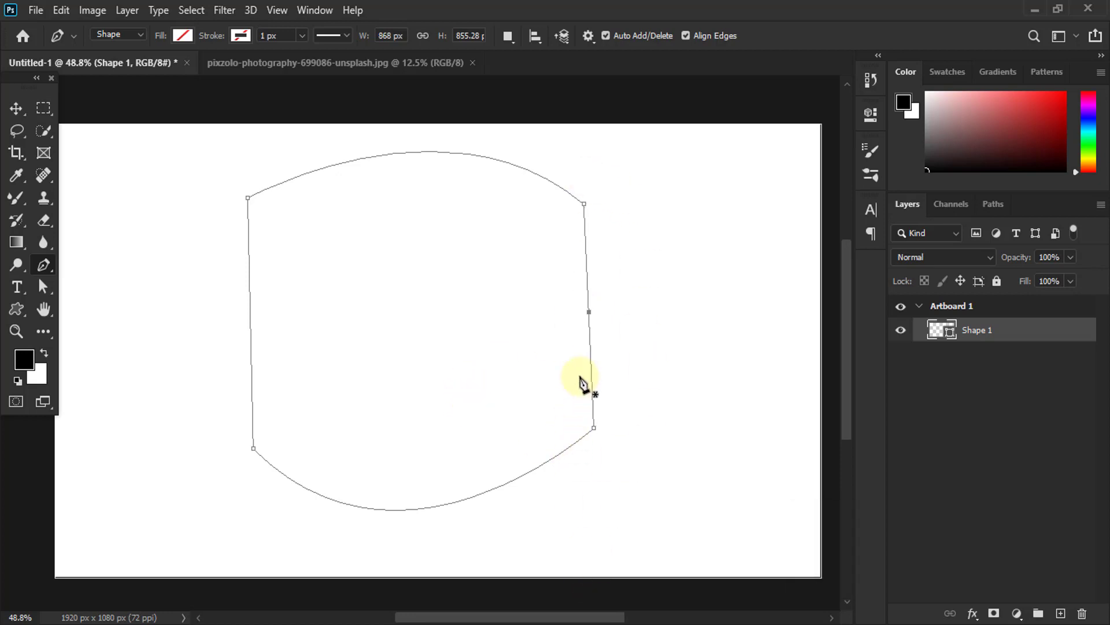
Delete the extra anchor midway along the shape's right side, undo the deletion, and delete the same anchor again.
{"action": "left_click", "coordinate": [589, 313]}
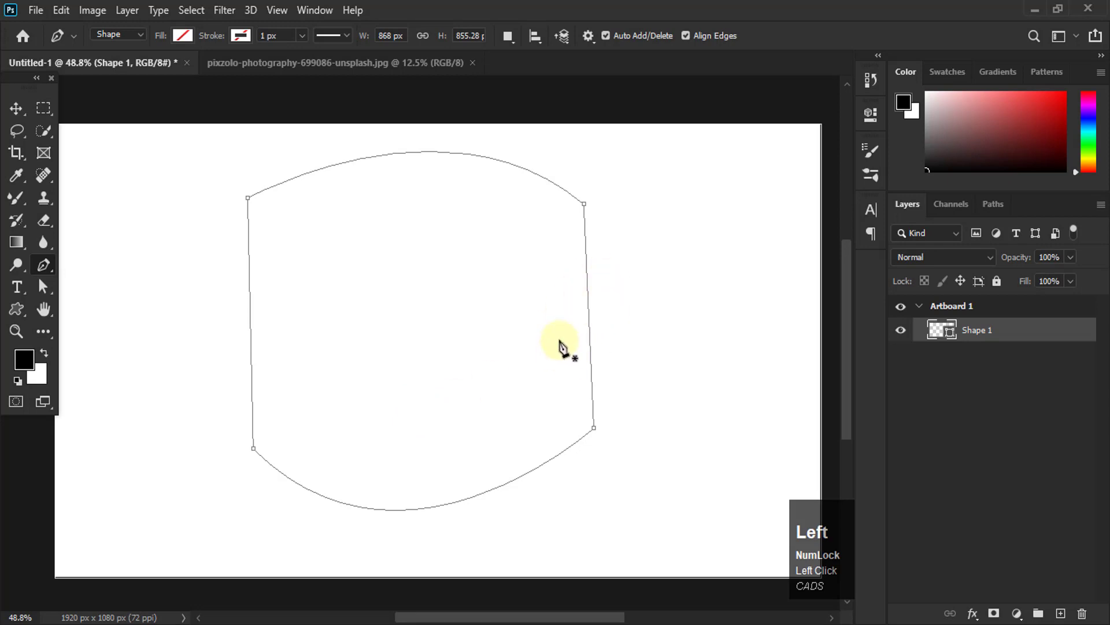
{"action": "key", "text": "ctrl+z"}
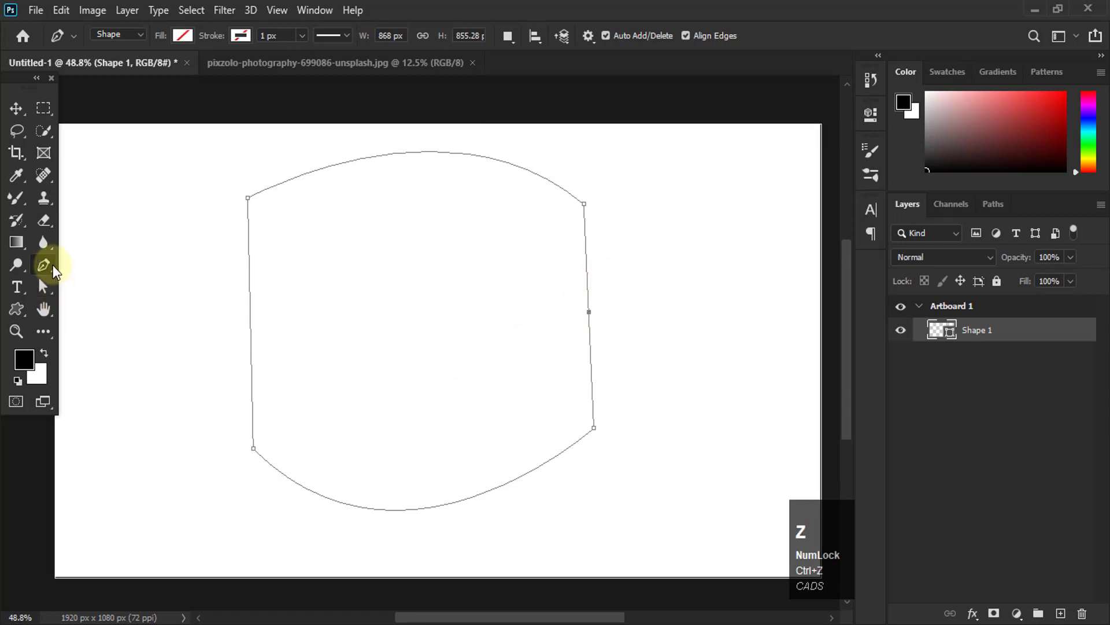
{"action": "left_click", "coordinate": [51, 269]}
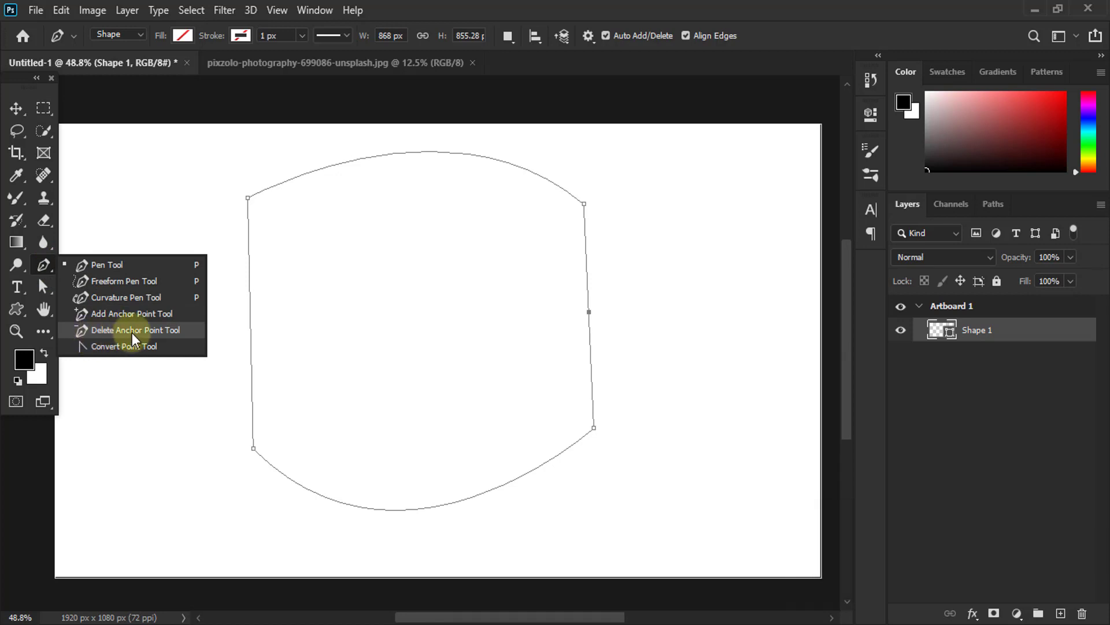
{"action": "left_click", "coordinate": [511, 90]}
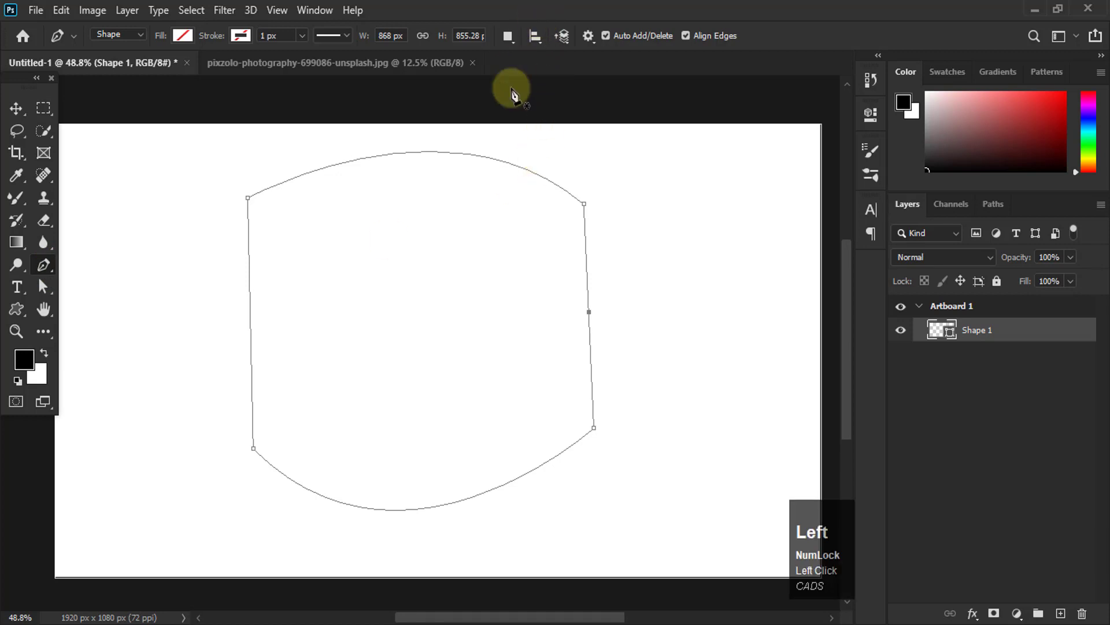
{"action": "left_click", "coordinate": [589, 313]}
Undo all the anchor edits and remove the whole closed path from the artboard.
{"action": "key", "text": "ctrl+z"}
{"action": "key", "text": "ctrl+z"}
{"action": "key", "text": "ctrl+z"}
{"action": "key", "text": "ctrl+z"}
{"action": "key", "text": "ctrl+z"}
{"action": "key", "text": "ctrl+z"}
{"action": "key", "text": "ctrl+z"}
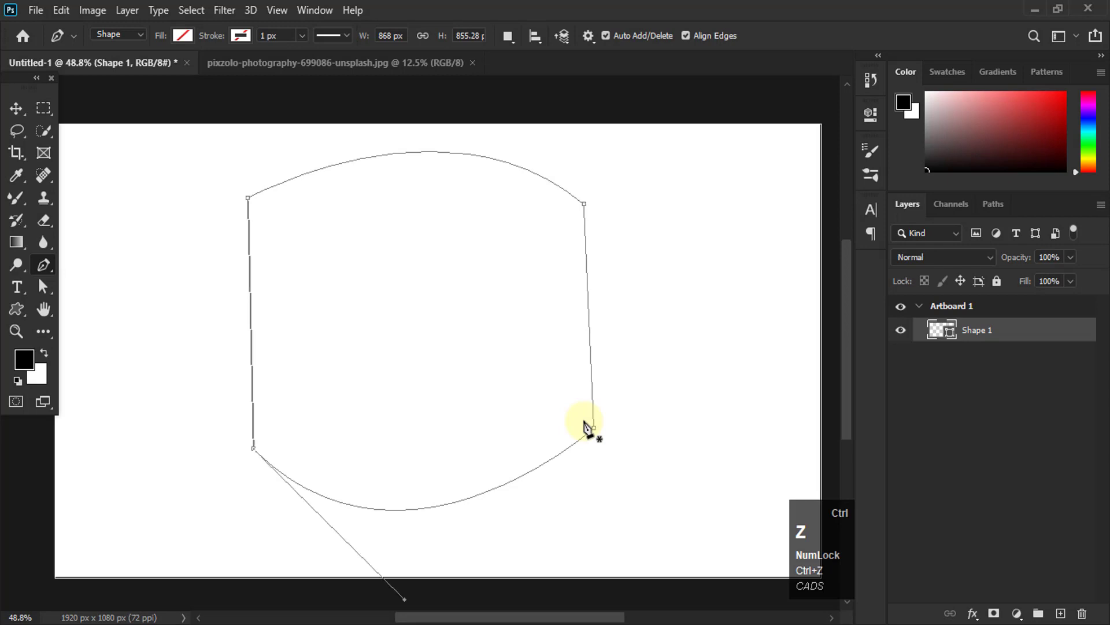
{"action": "key", "text": "ctrl+z"}
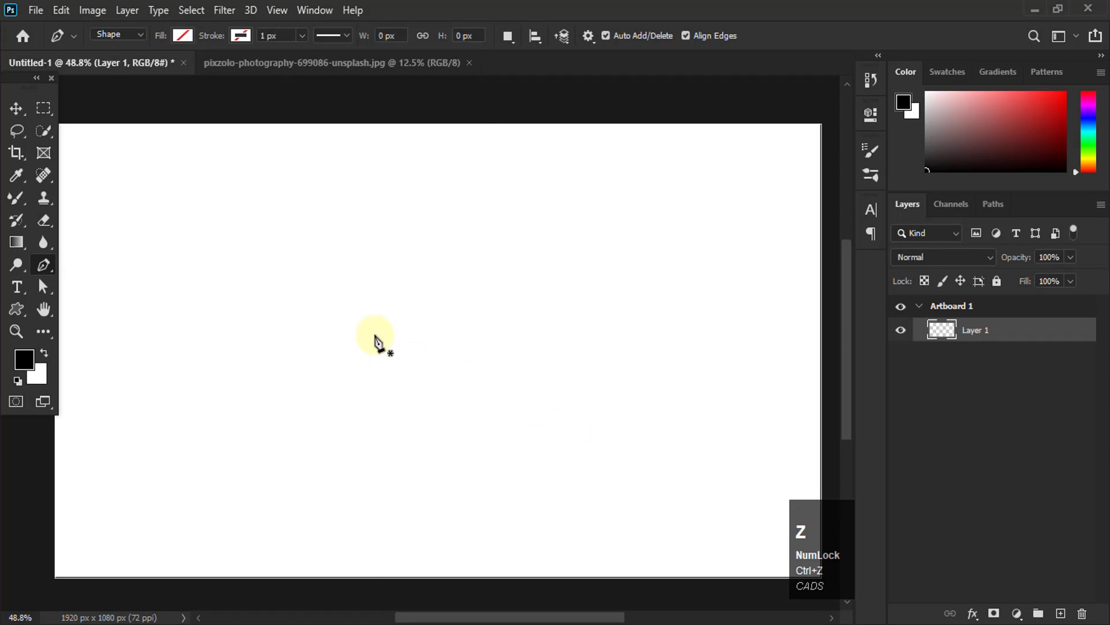
{"action": "left_click", "coordinate": [241, 35]}
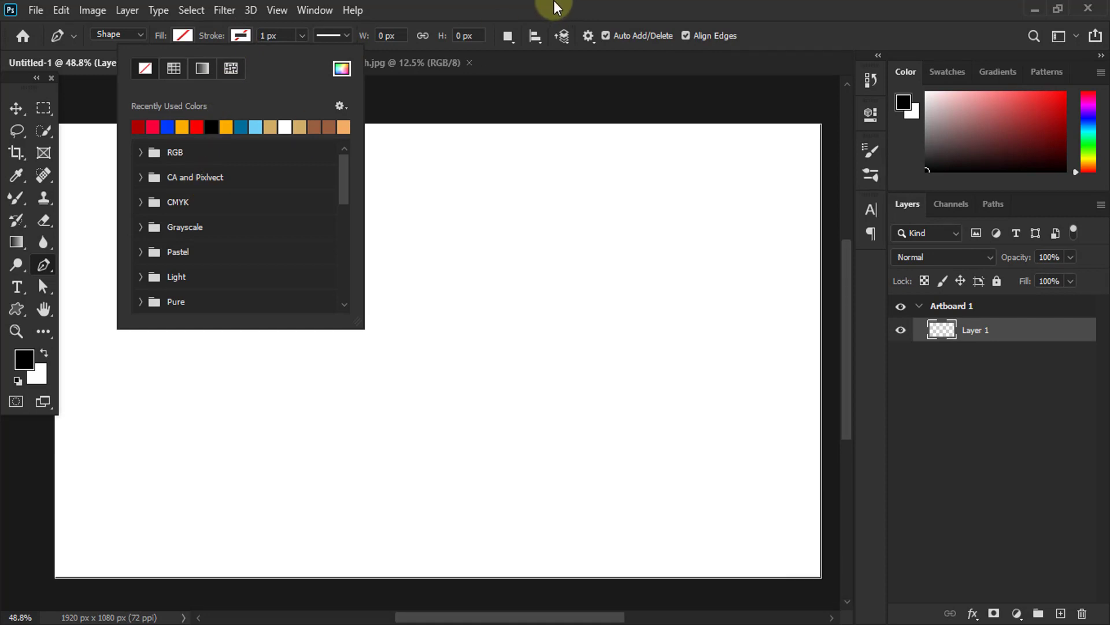
{"action": "left_click", "coordinate": [466, 166]}
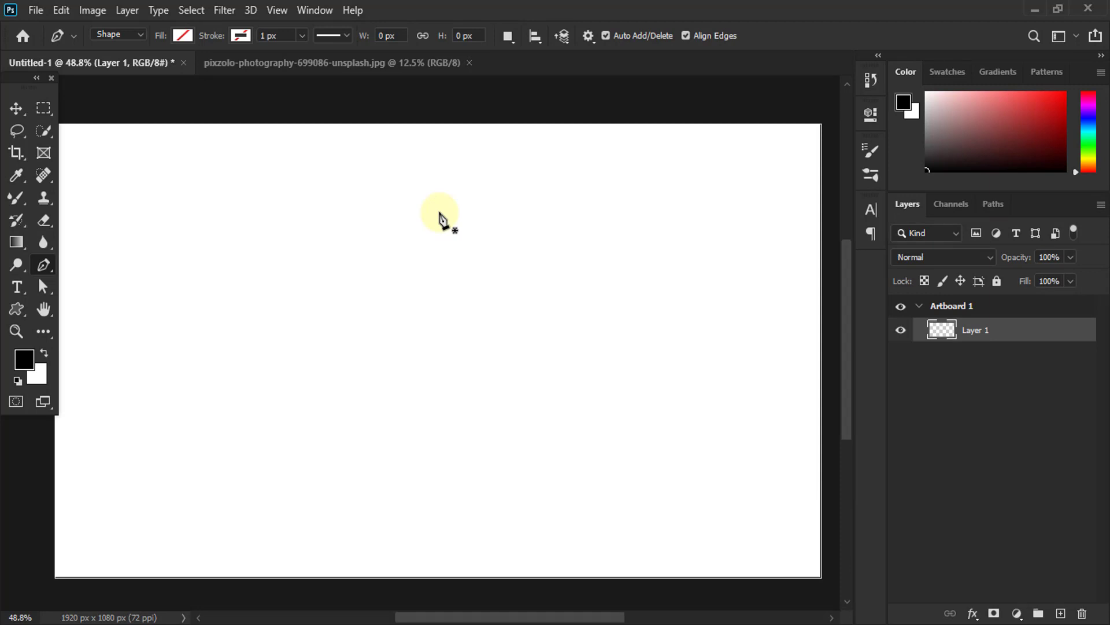
Set the Pen Tool to Path mode and switch to the pasta plate photo, pixzolo-photography-699086-unsplash.jpg.
{"action": "left_click", "coordinate": [131, 36]}
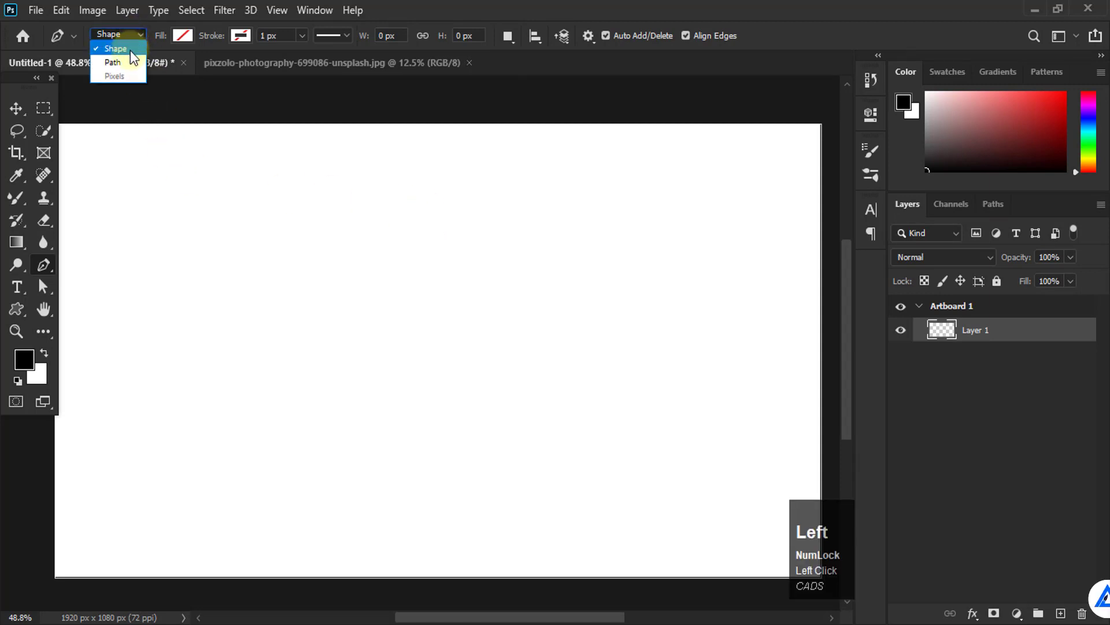
{"action": "left_click", "coordinate": [114, 67]}
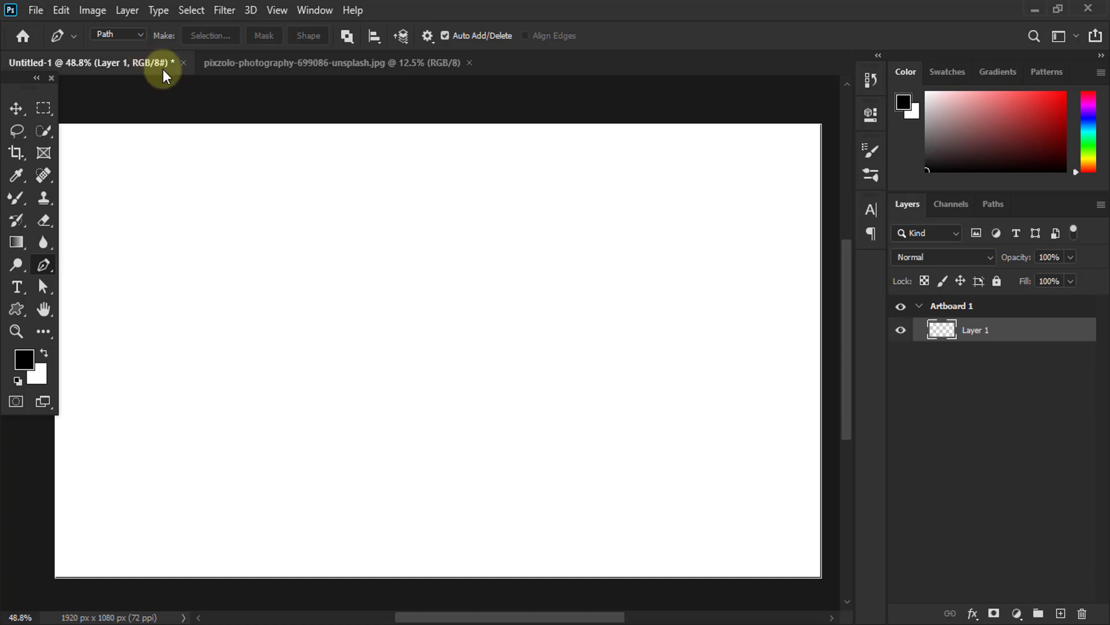
{"action": "left_click", "coordinate": [309, 63]}
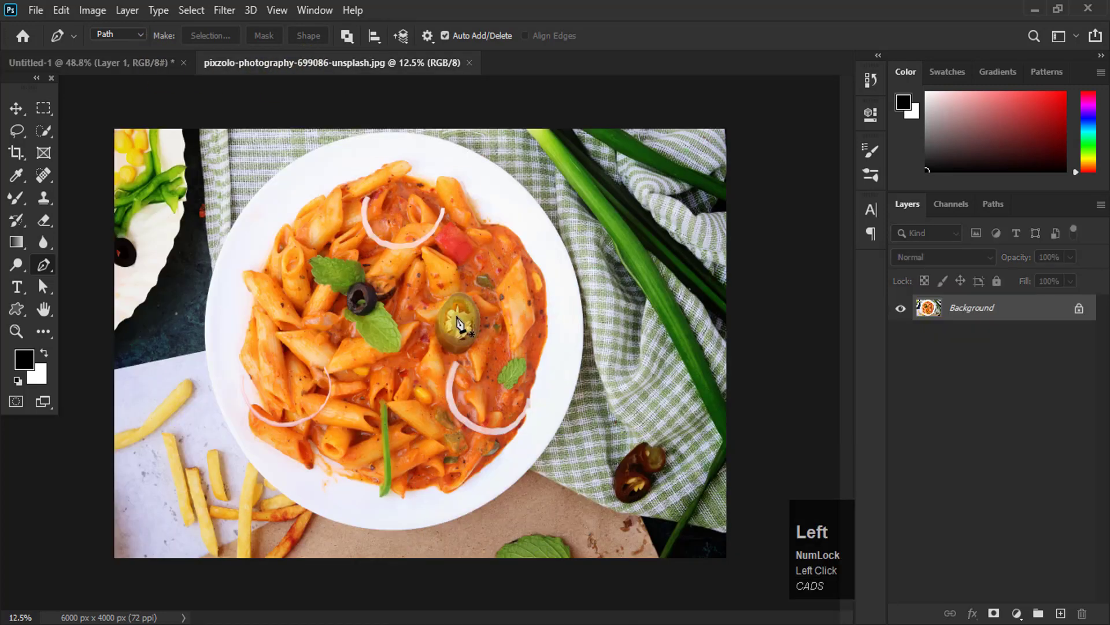
{"action": "scroll", "coordinate": [439, 345], "scroll_direction": "up", "scroll_amount": 1}
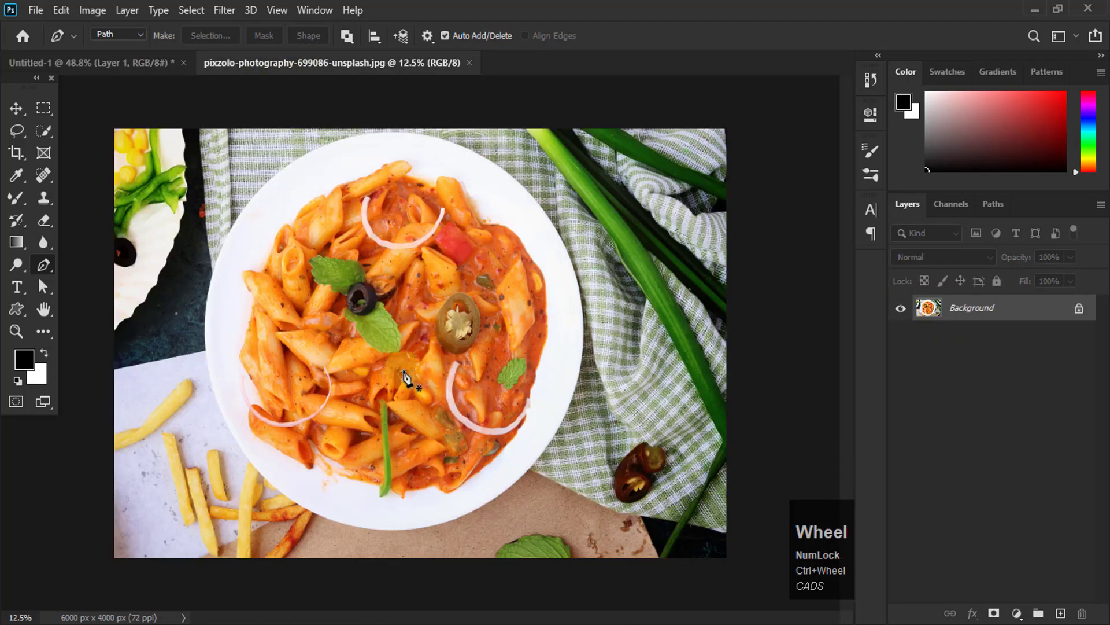
{"action": "scroll", "coordinate": [405, 375], "scroll_direction": "up", "scroll_amount": 2}
{"action": "scroll", "coordinate": [376, 376], "scroll_direction": "down", "scroll_amount": 1}
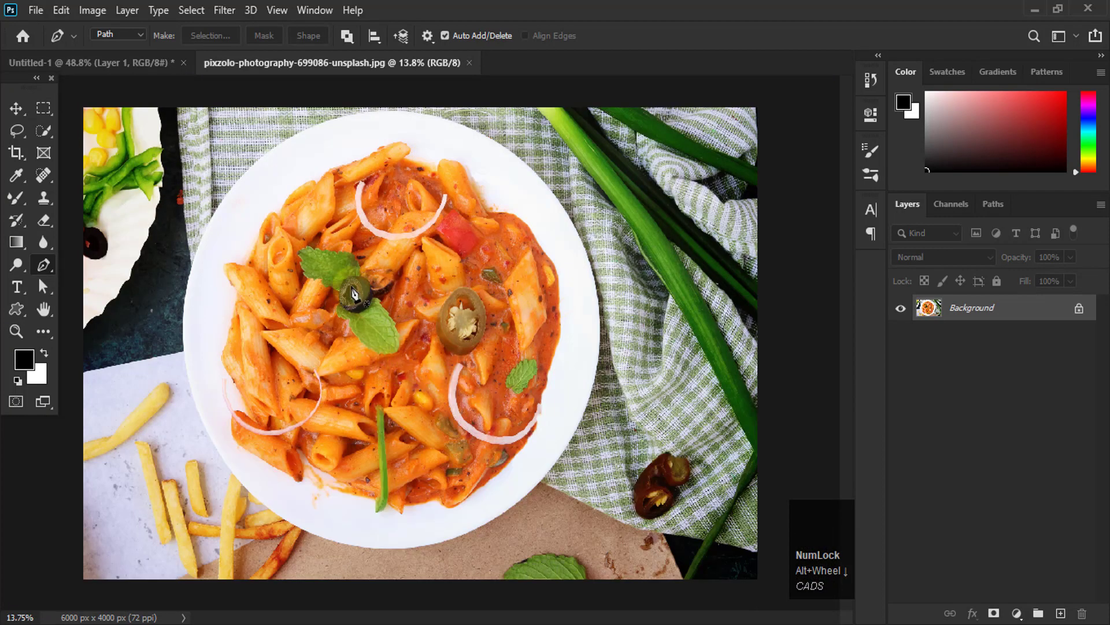
Unlock the photo's Background layer and keep the Pen Tool in Path mode.
{"action": "left_click", "coordinate": [231, 326]}
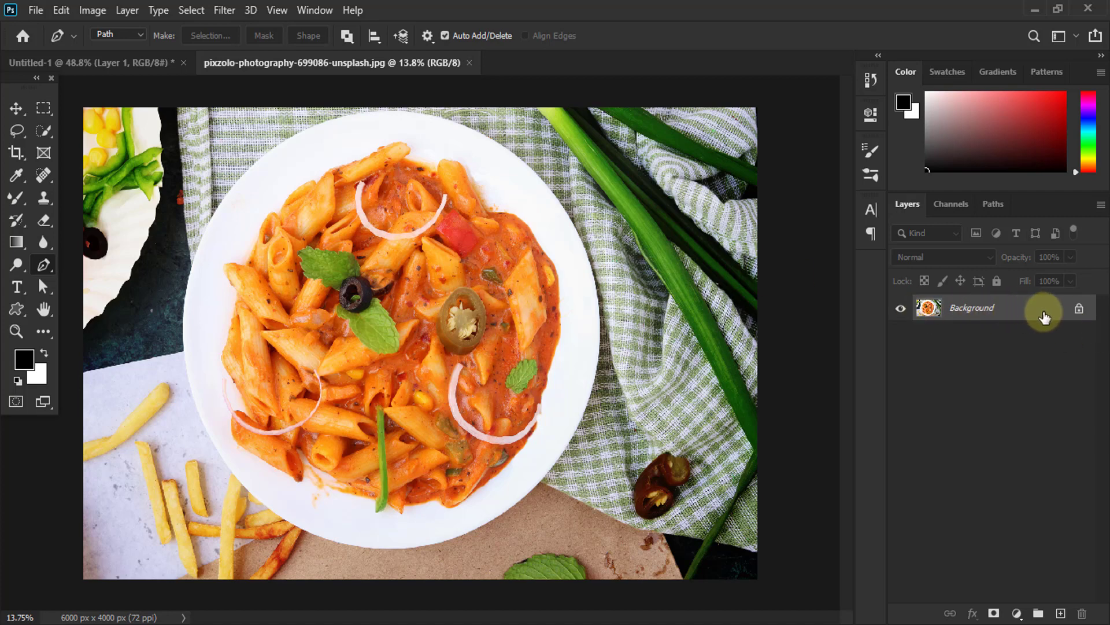
{"action": "left_click", "coordinate": [1078, 311]}
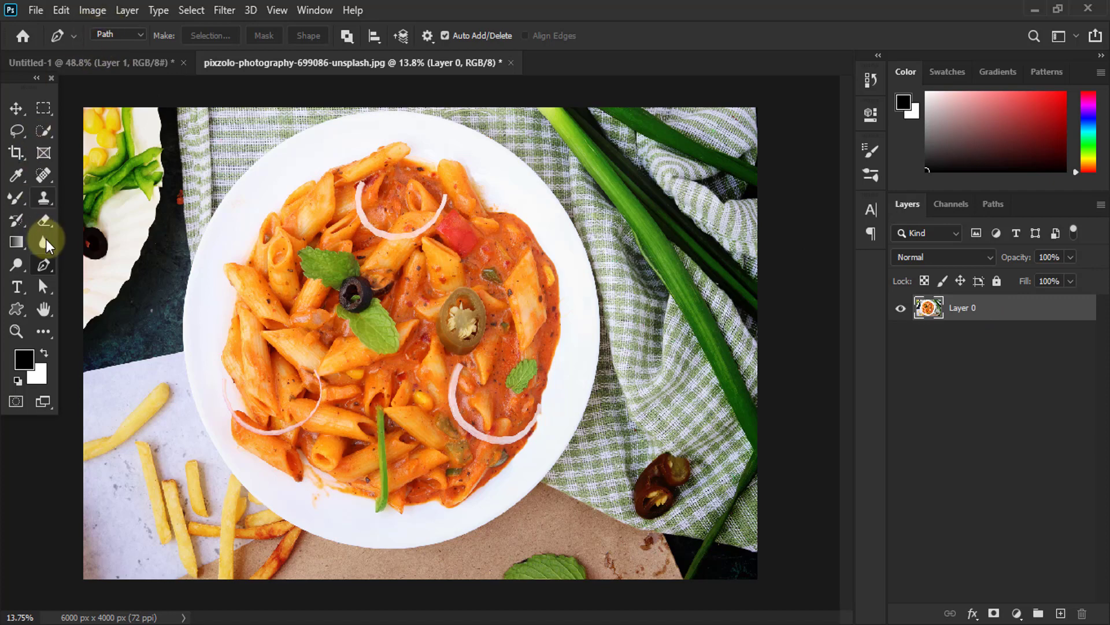
{"action": "left_click", "coordinate": [134, 36]}
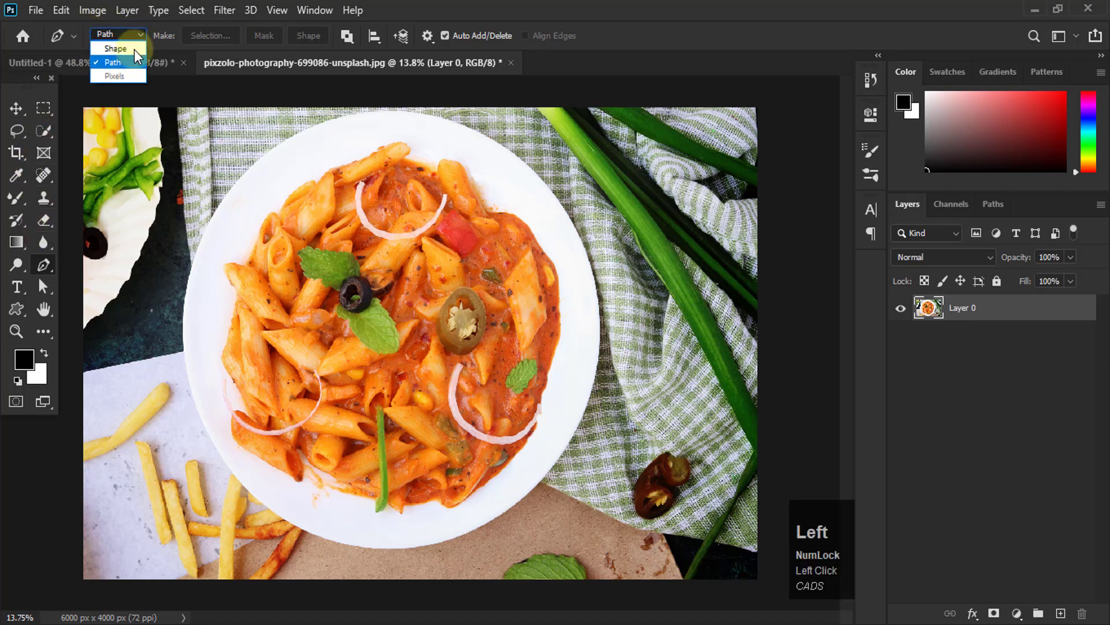
{"action": "left_click", "coordinate": [121, 64]}
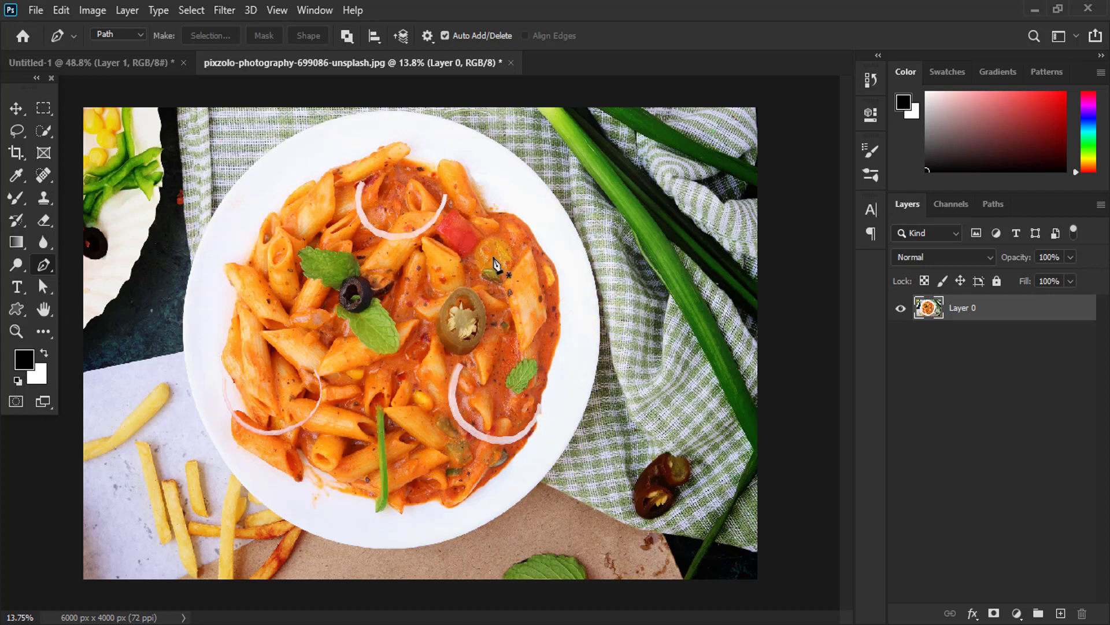
Try tracing the plate's right rim with curved path segments from its upper right down to its lower edge, and discard the path.
{"action": "left_click", "coordinate": [501, 145]}
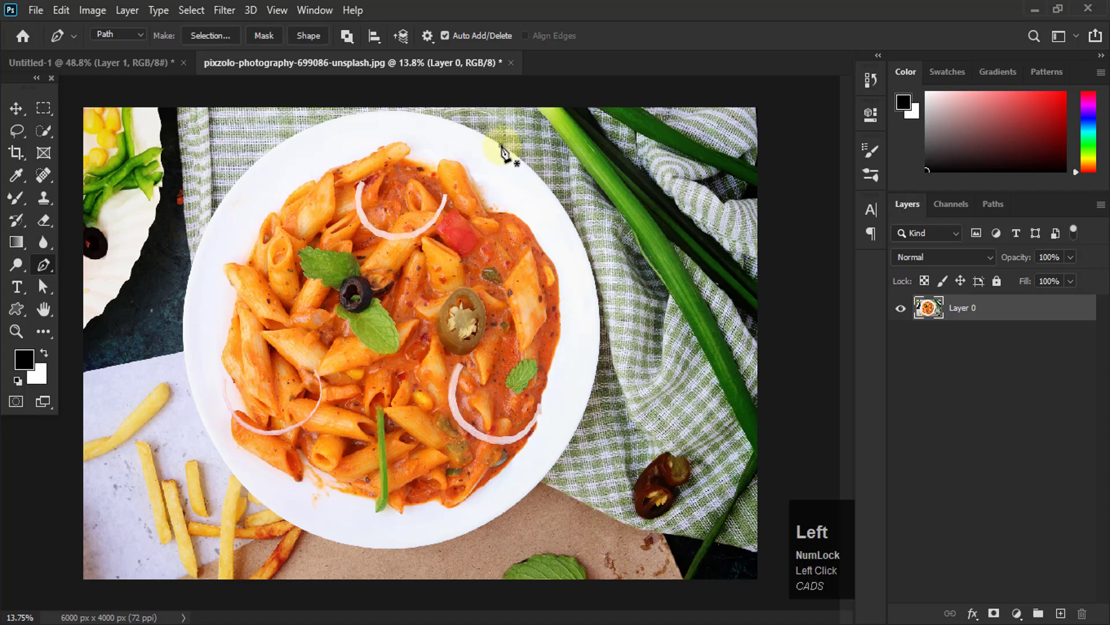
{"action": "left_click", "coordinate": [595, 273]}
{"action": "left_click_drag", "start_coordinate": [598, 300], "coordinate": [611, 346]}
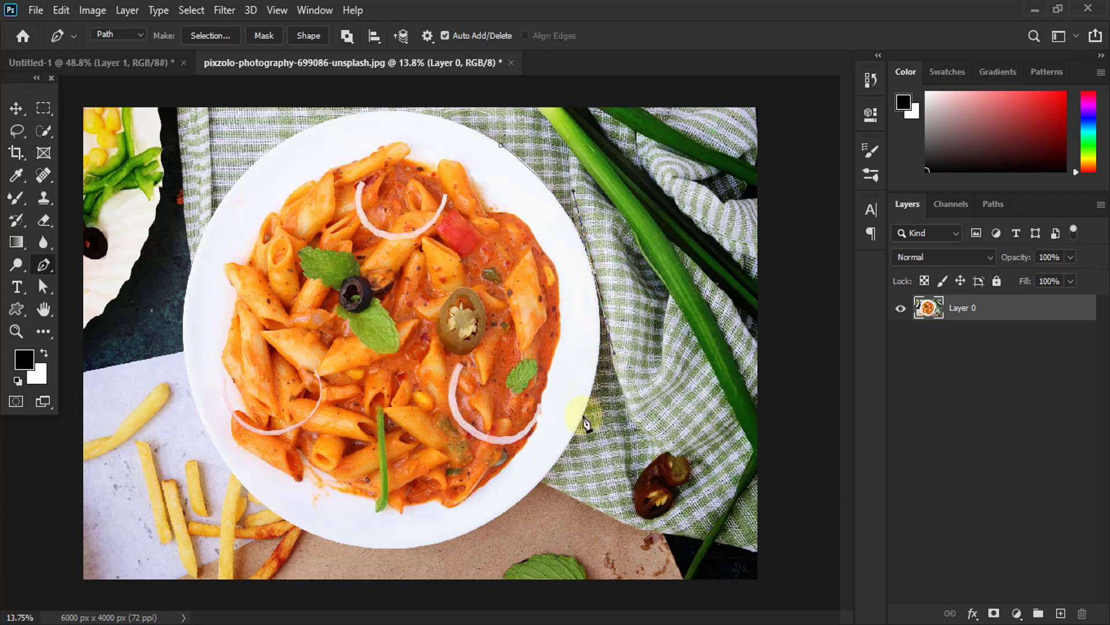
{"action": "left_click_drag", "start_coordinate": [585, 423], "coordinate": [576, 433]}
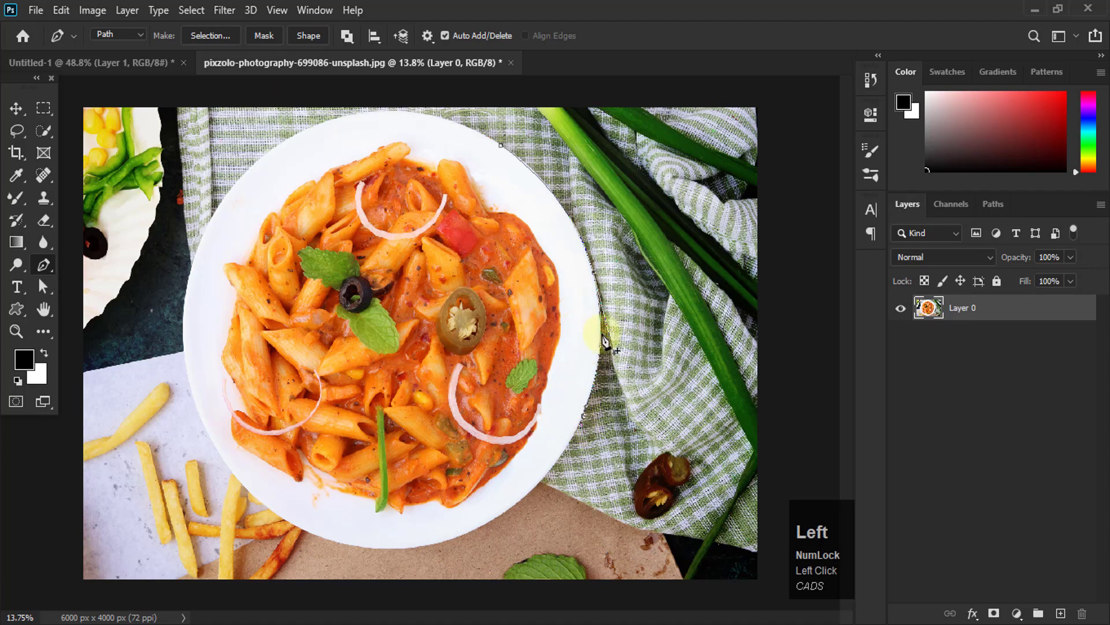
{"action": "left_click", "coordinate": [482, 526]}
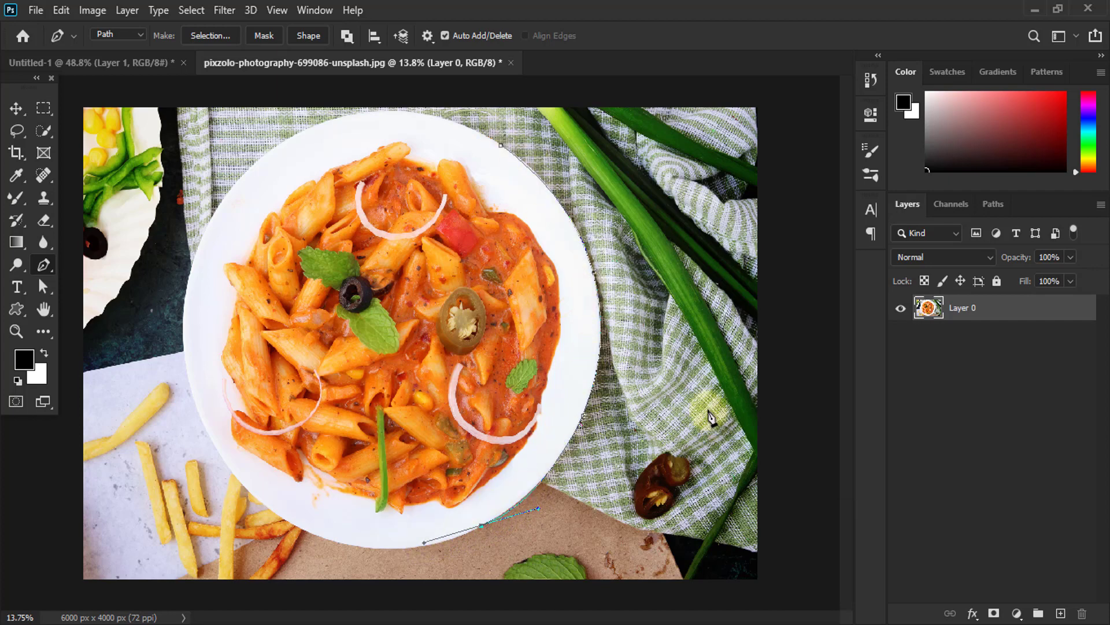
{"action": "key", "text": "ctrl"}
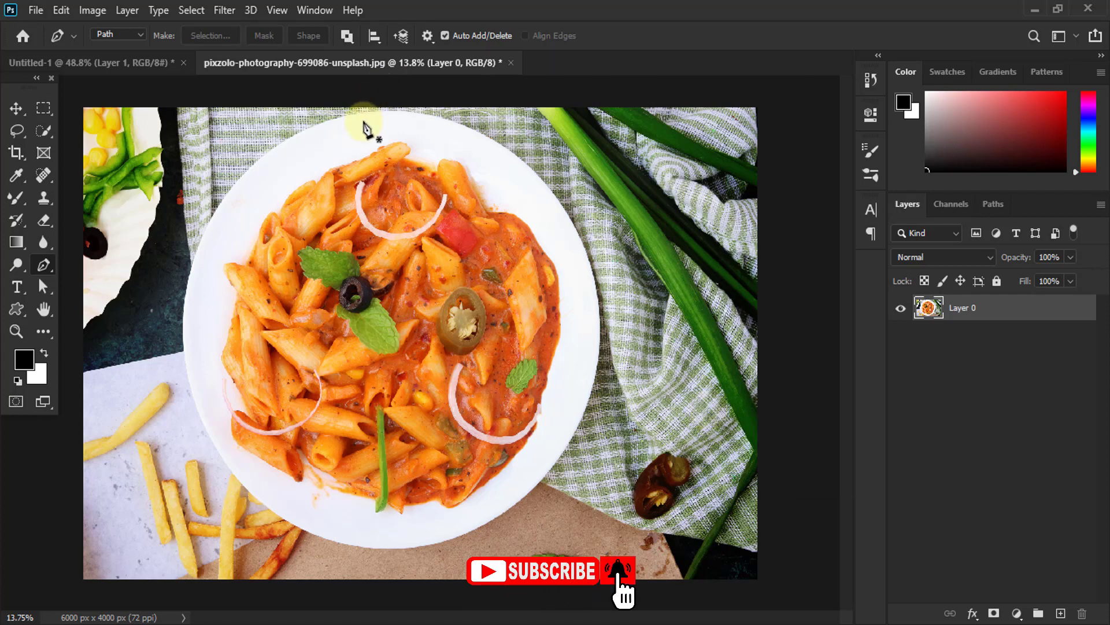
Draw a closed, straight-sided path with seven anchor points around the rim of the plate.
{"action": "left_click", "coordinate": [380, 110]}
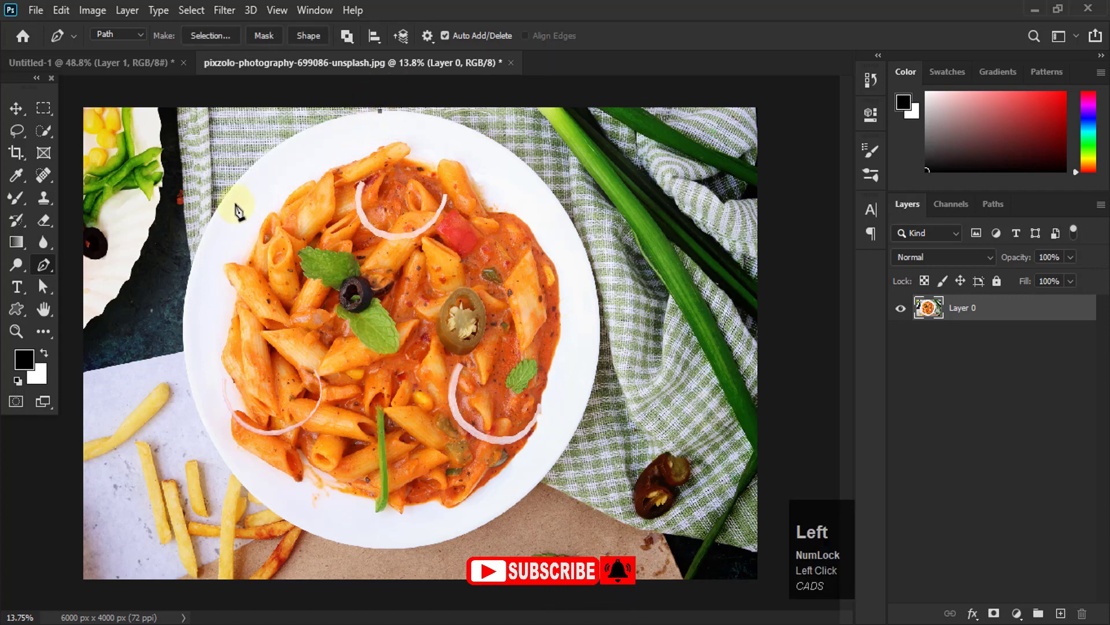
{"action": "left_click", "coordinate": [216, 206]}
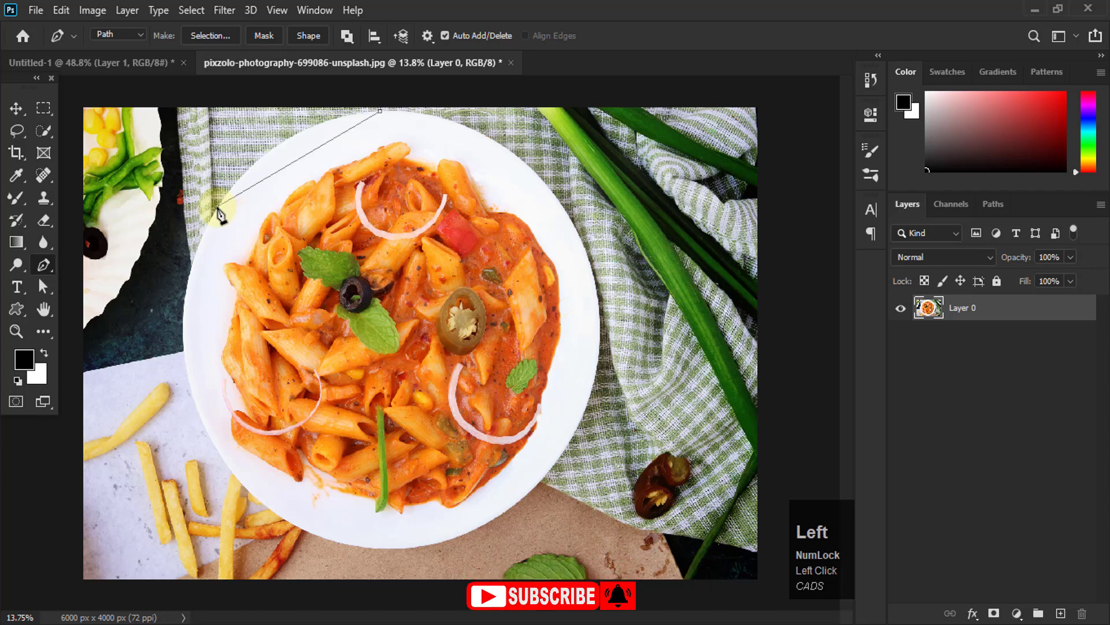
{"action": "left_click", "coordinate": [204, 432]}
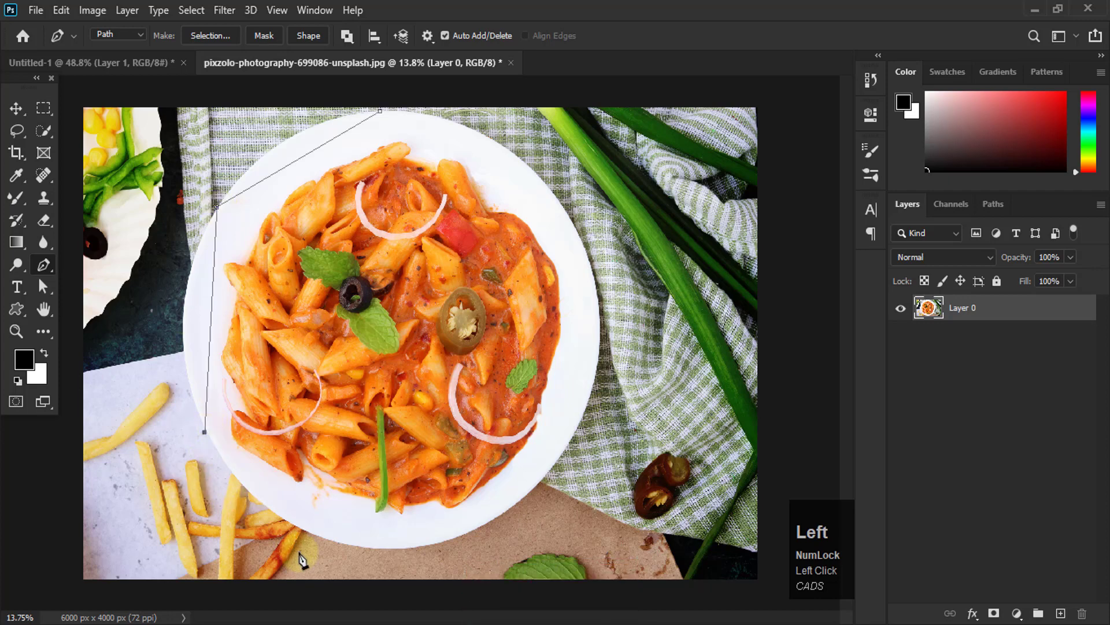
{"action": "left_click", "coordinate": [327, 538]}
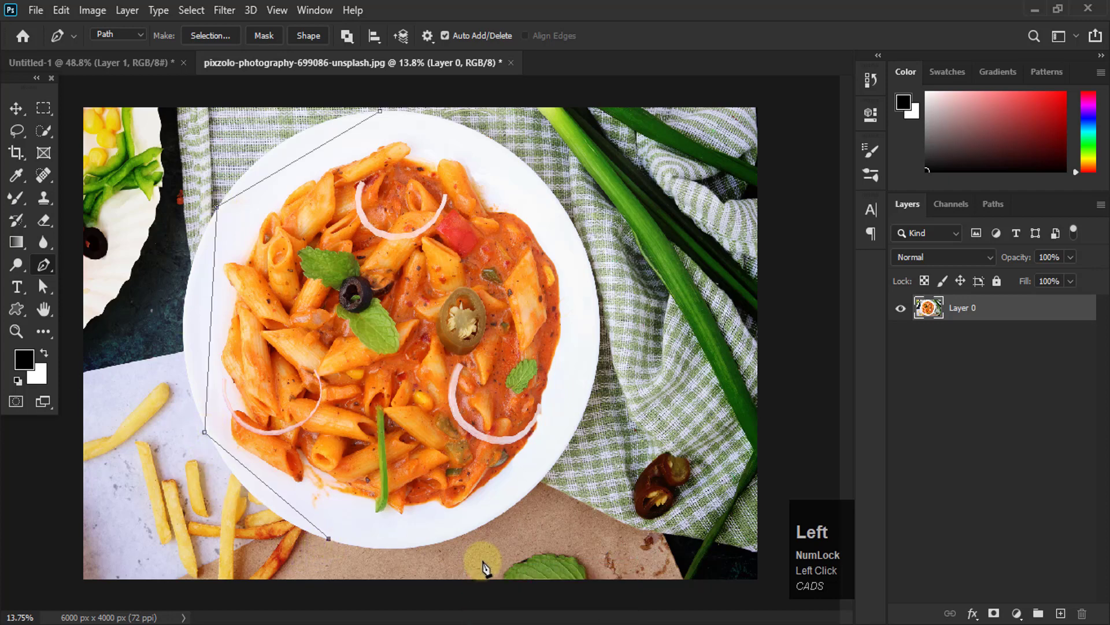
{"action": "left_click", "coordinate": [517, 505]}
{"action": "left_click", "coordinate": [596, 368]}
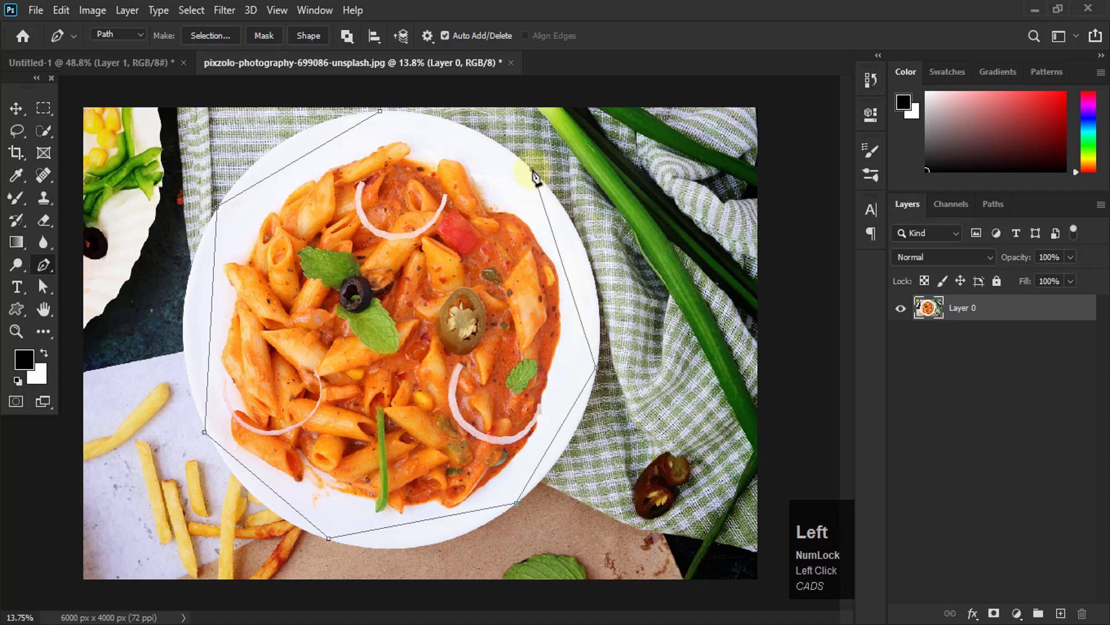
{"action": "left_click", "coordinate": [381, 112]}
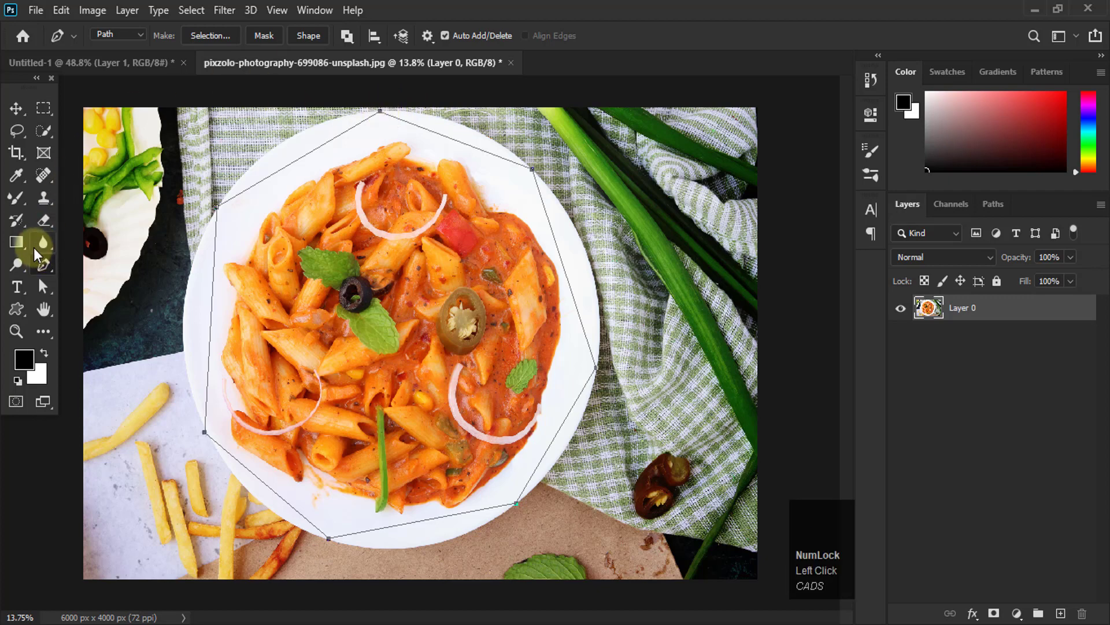
Convert the path's upper-right anchor to a smooth point and adjust its handles to bend the adjoining sides along the plate's rim.
{"action": "left_click", "coordinate": [54, 271]}
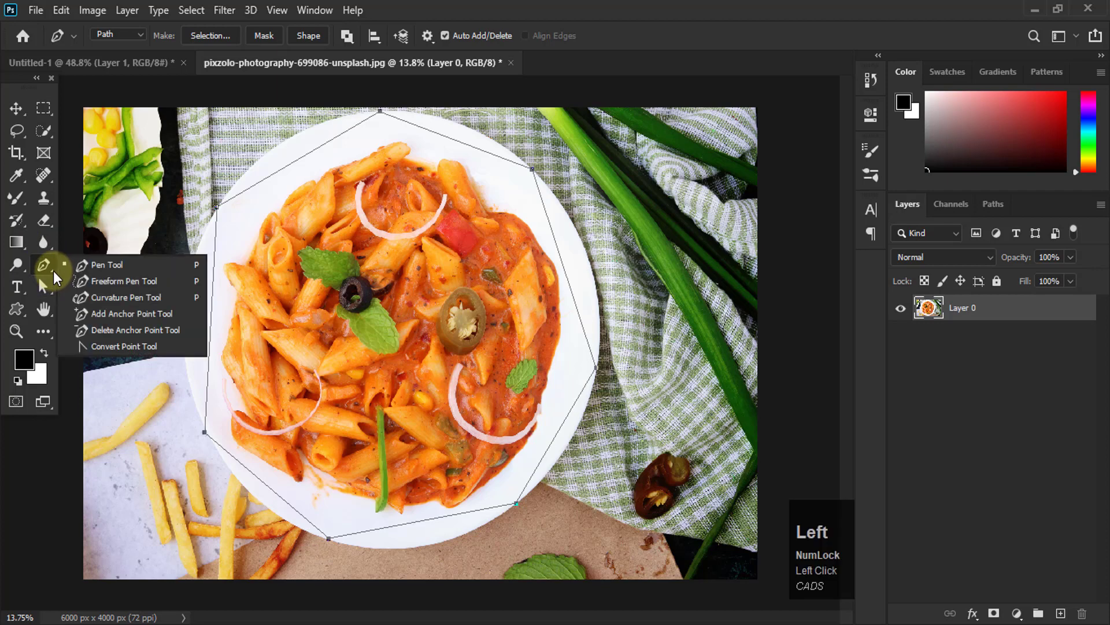
{"action": "left_click", "coordinate": [106, 345]}
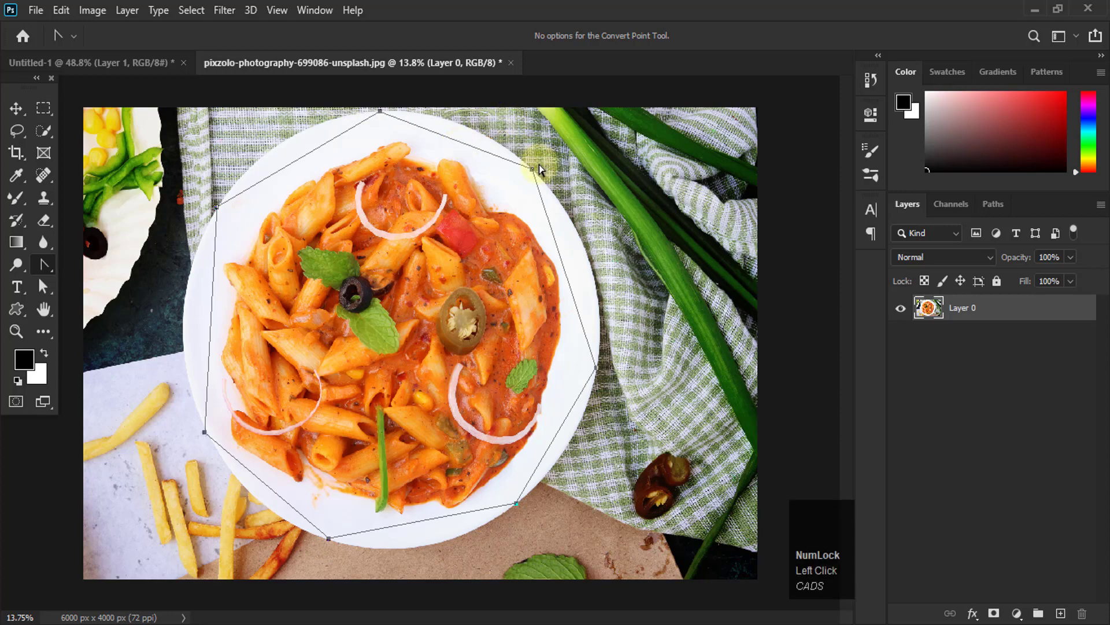
{"action": "scroll", "coordinate": [539, 164], "scroll_direction": "up", "scroll_amount": 5}
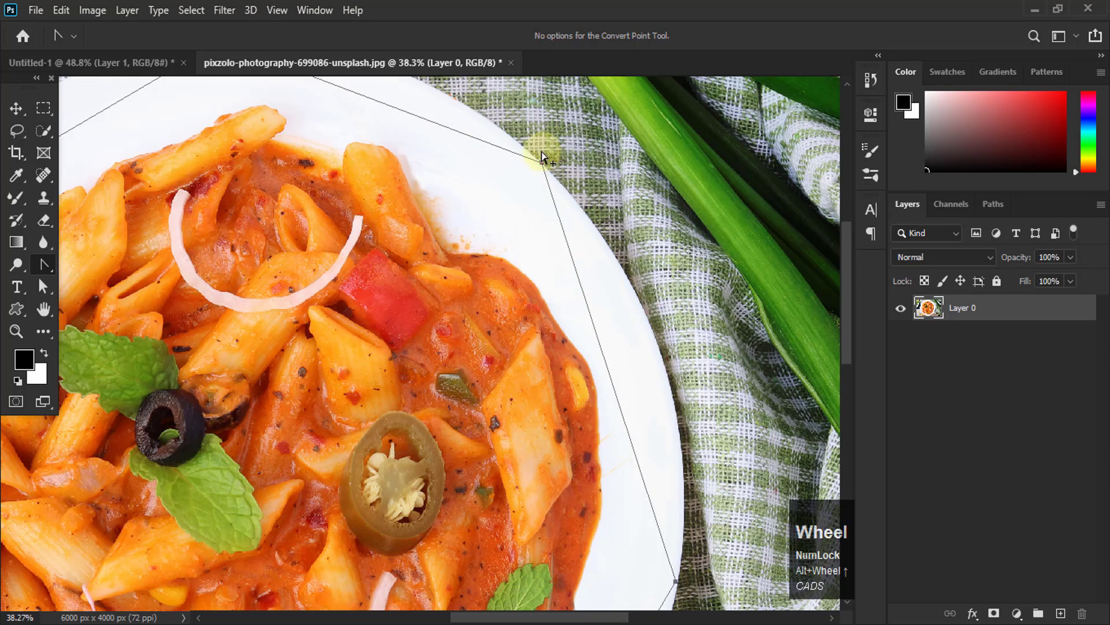
{"action": "scroll", "coordinate": [543, 157], "scroll_direction": "up", "scroll_amount": 1}
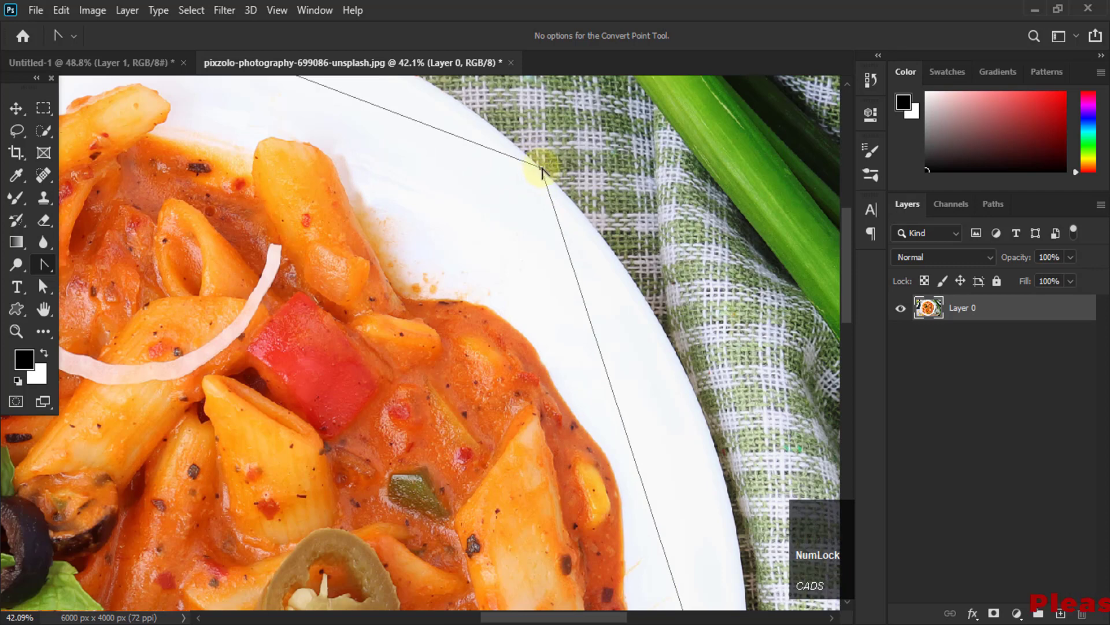
{"action": "left_click_drag", "start_coordinate": [540, 168], "coordinate": [397, 75]}
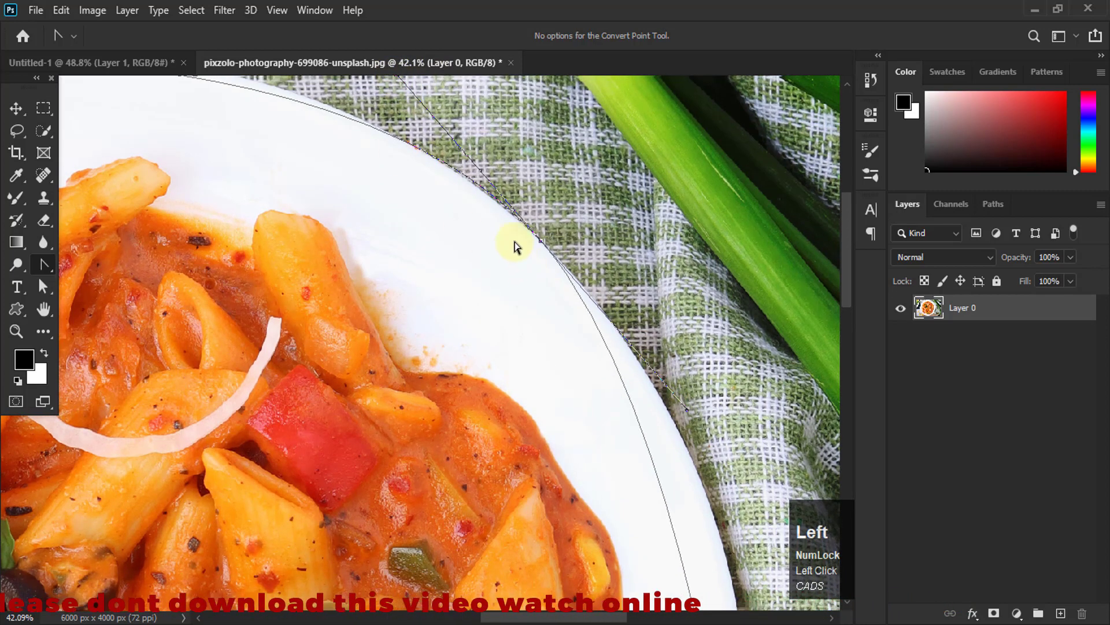
{"action": "scroll", "coordinate": [520, 249], "scroll_direction": "down", "scroll_amount": 1}
{"action": "scroll", "coordinate": [647, 376], "scroll_direction": "up", "scroll_amount": 2}
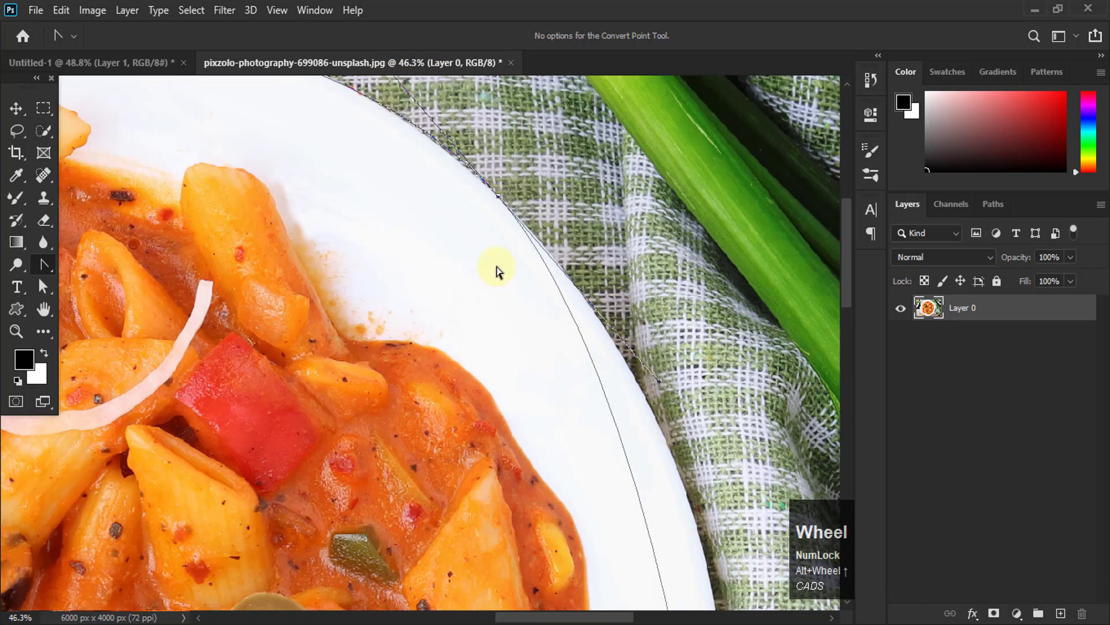
{"action": "key", "text": "ctrl"}
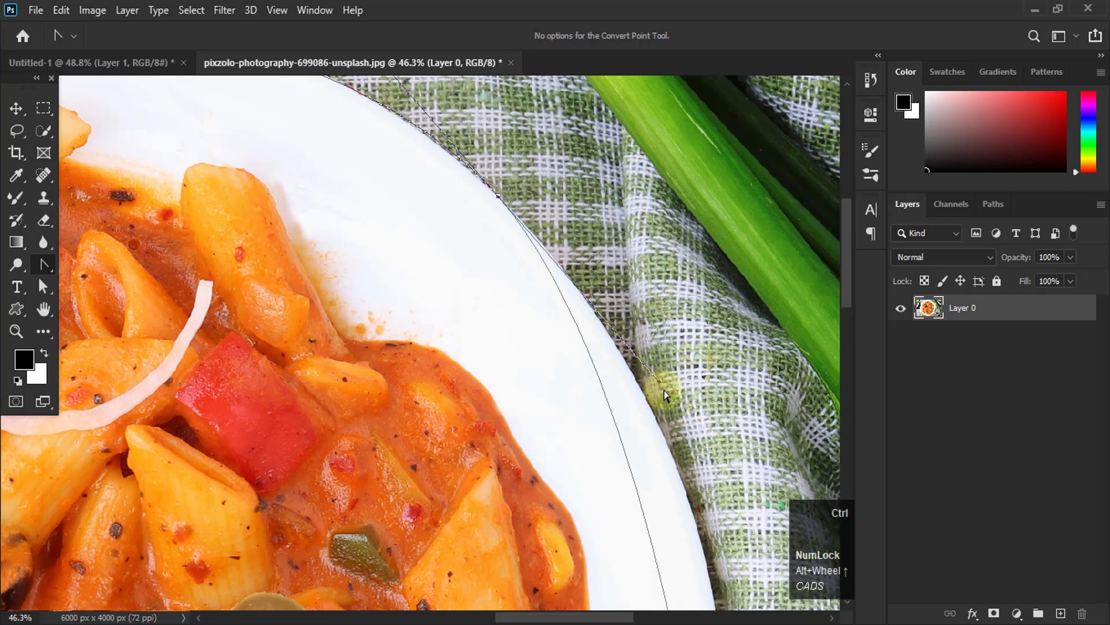
{"action": "left_click_drag", "start_coordinate": [661, 383], "coordinate": [584, 354]}
{"action": "scroll", "coordinate": [584, 281], "scroll_direction": "down", "scroll_amount": 5}
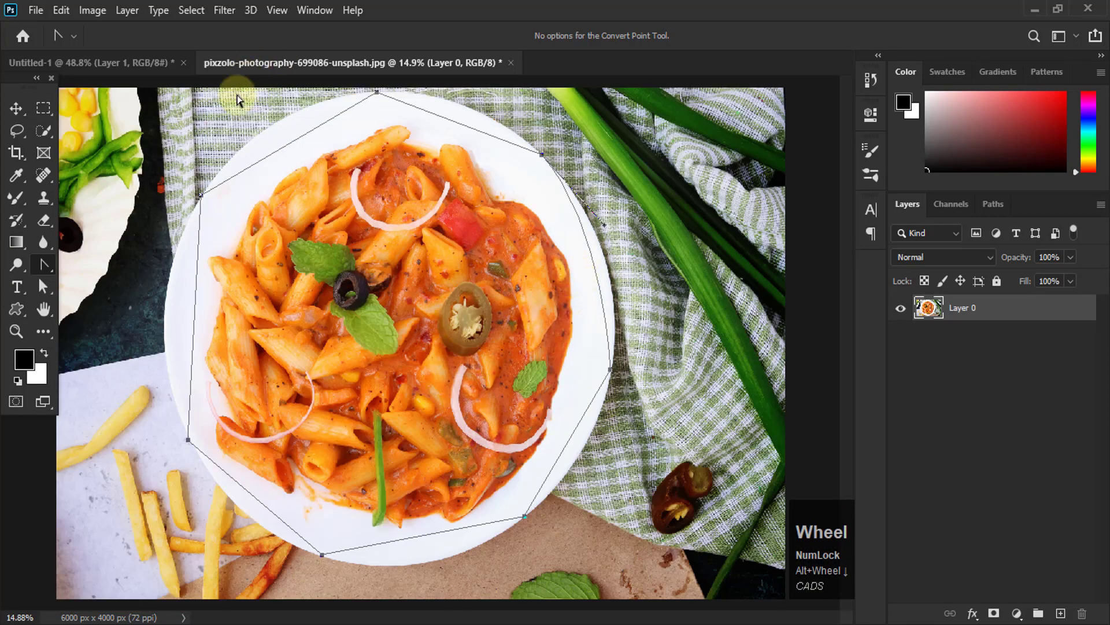
Undo the anchor conversion, remove the straight-sided path around the plate, and return to the Pen Tool.
{"action": "key", "text": "ctrl+z"}
{"action": "key", "text": "ctrl+z"}
{"action": "key", "text": "ctrl+z"}
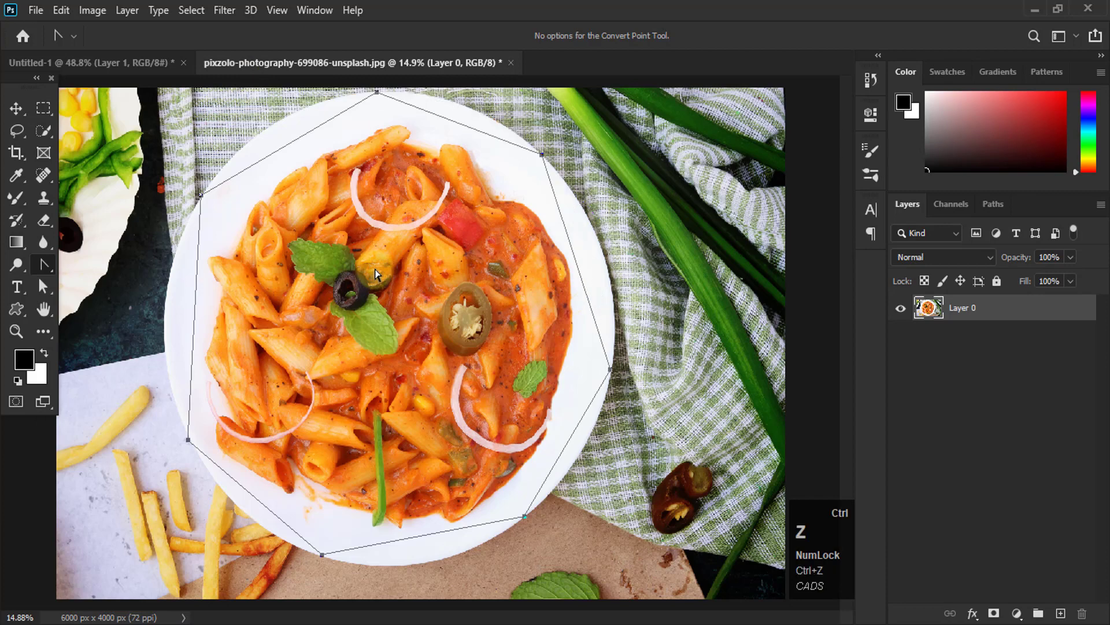
{"action": "key", "text": "p"}
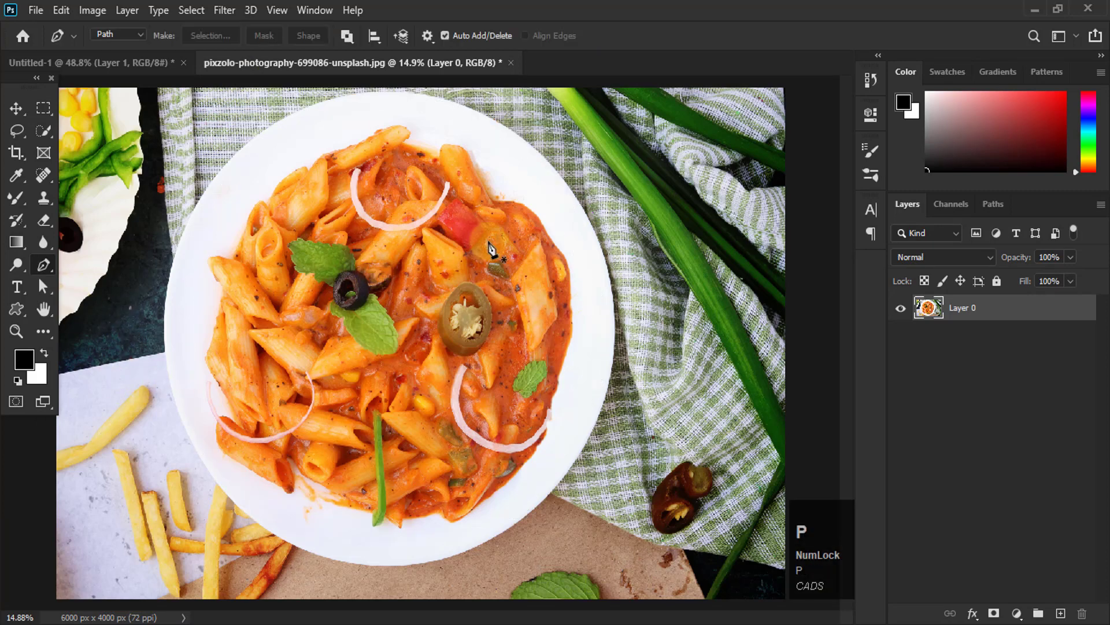
Start a curved path at the plate's top edge and trace the rim through smooth anchors at its upper left and left side.
{"action": "scroll", "coordinate": [256, 104], "scroll_direction": "up", "scroll_amount": 1}
{"action": "scroll", "coordinate": [261, 103], "scroll_direction": "up", "scroll_amount": 3}
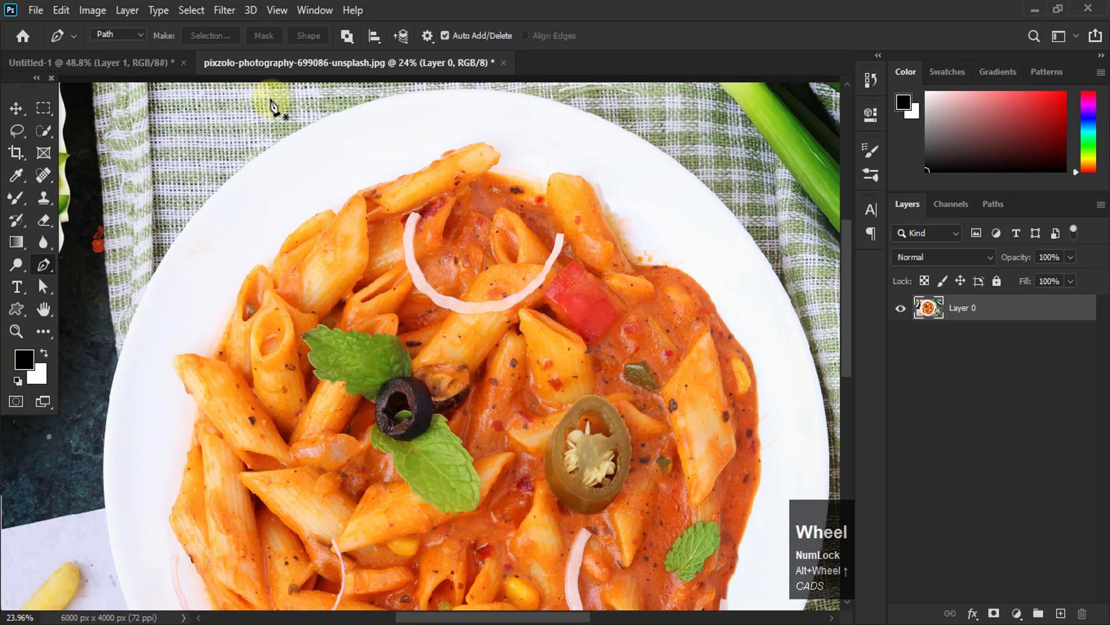
{"action": "scroll", "coordinate": [340, 93], "scroll_direction": "up", "scroll_amount": 2}
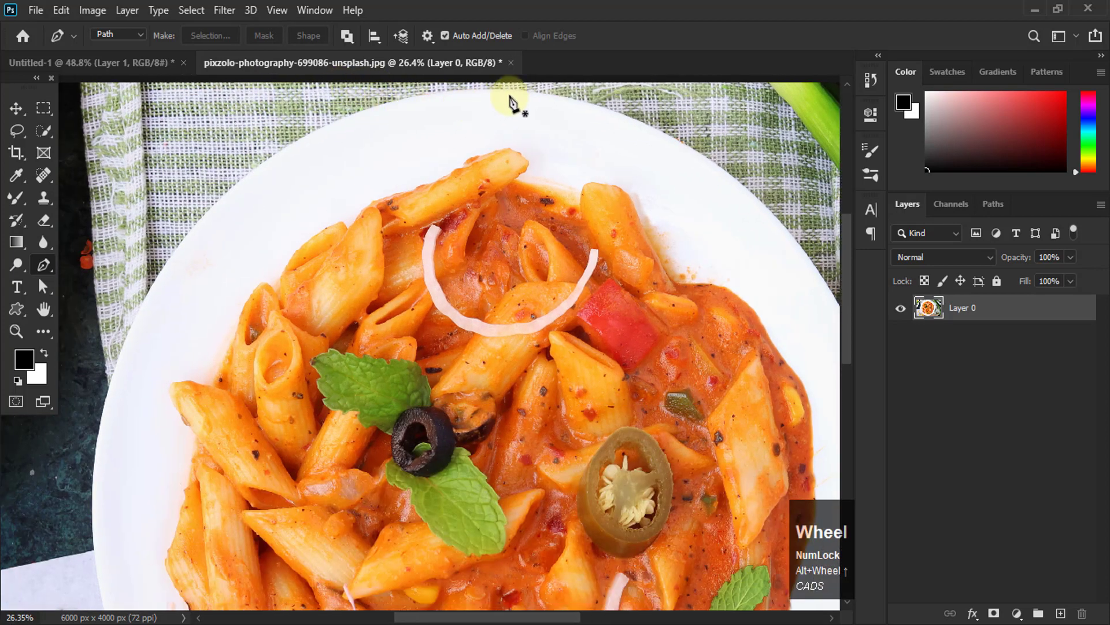
{"action": "left_click", "coordinate": [491, 89]}
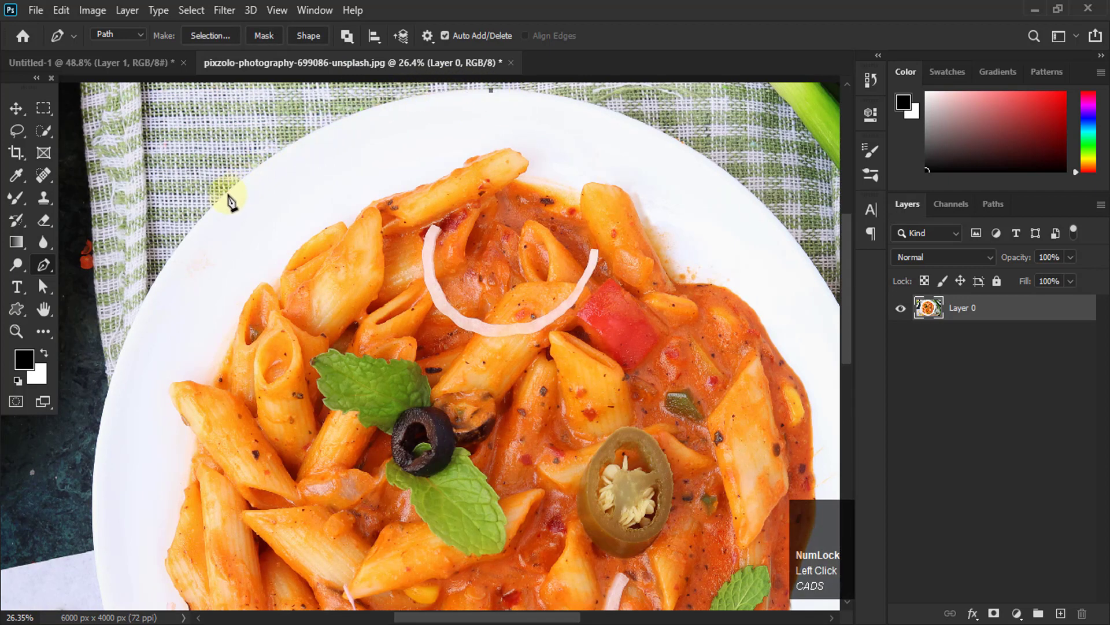
{"action": "left_click_drag", "start_coordinate": [214, 204], "coordinate": [102, 324]}
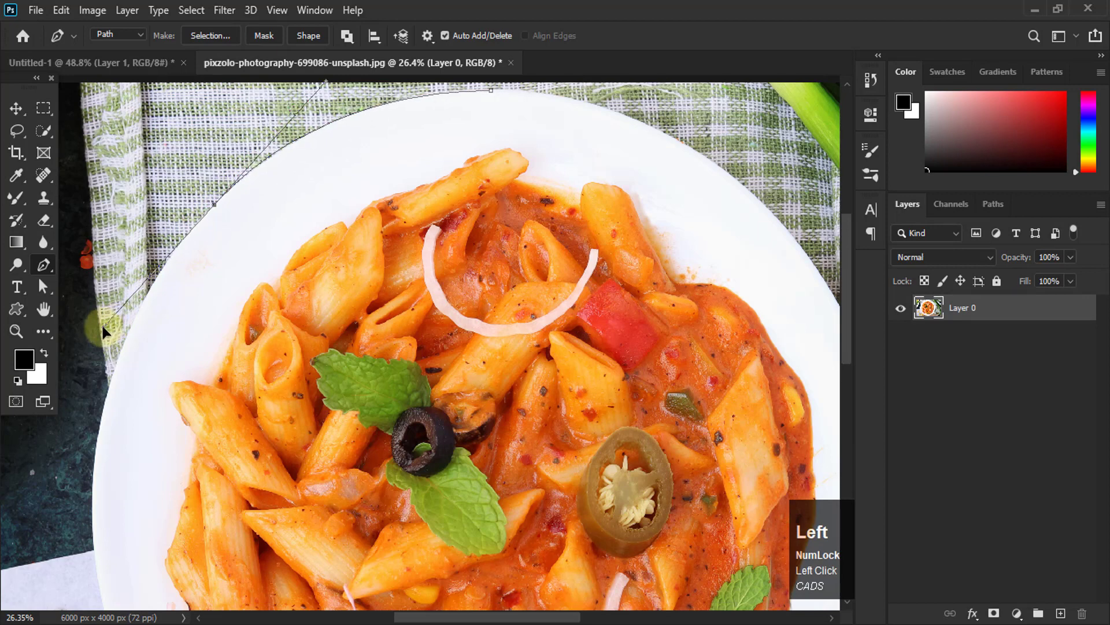
{"action": "key", "text": "space"}
{"action": "left_click_drag", "start_coordinate": [318, 238], "coordinate": [397, 166]}
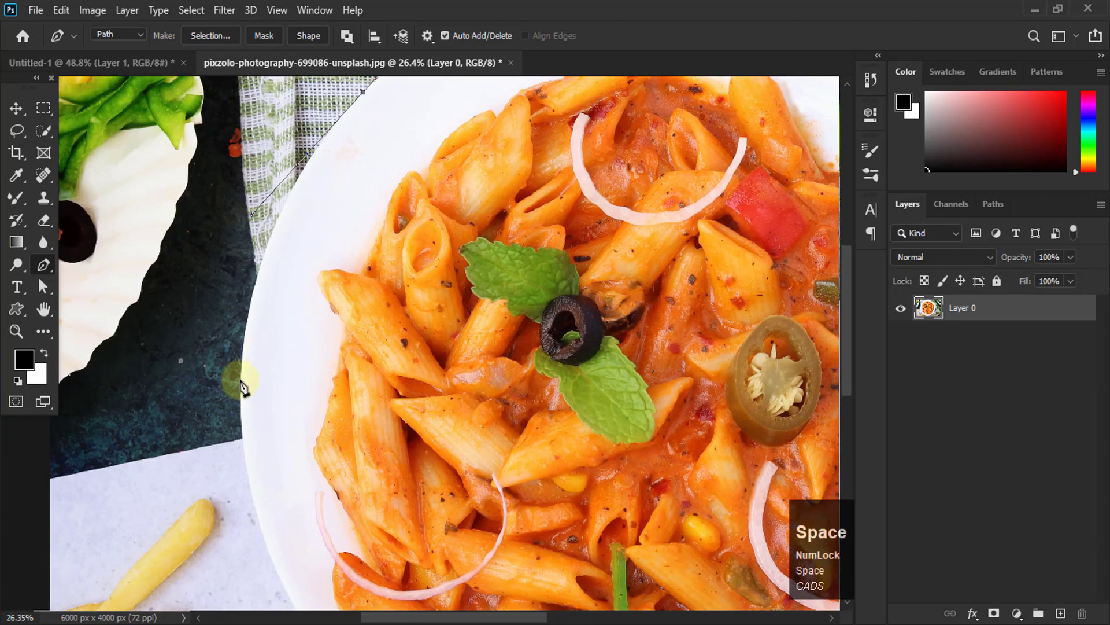
{"action": "left_click_drag", "start_coordinate": [241, 379], "coordinate": [228, 461]}
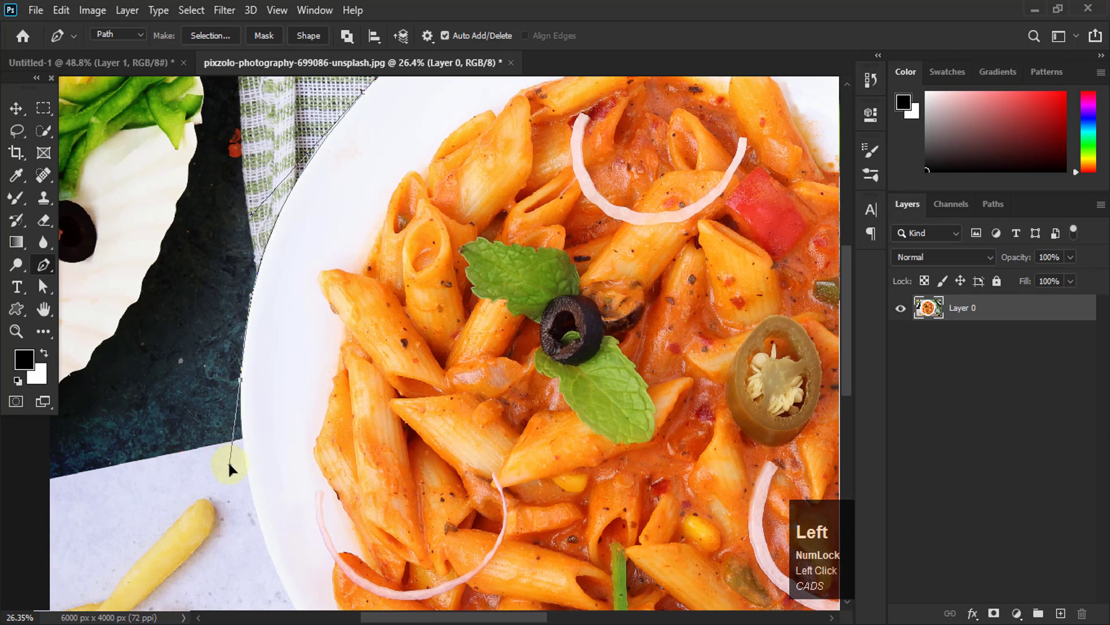
Extend the path along the rim with smooth anchors at the plate's lower left and bottom edge.
{"action": "key", "text": "space"}
{"action": "left_click_drag", "start_coordinate": [373, 433], "coordinate": [304, 181]}
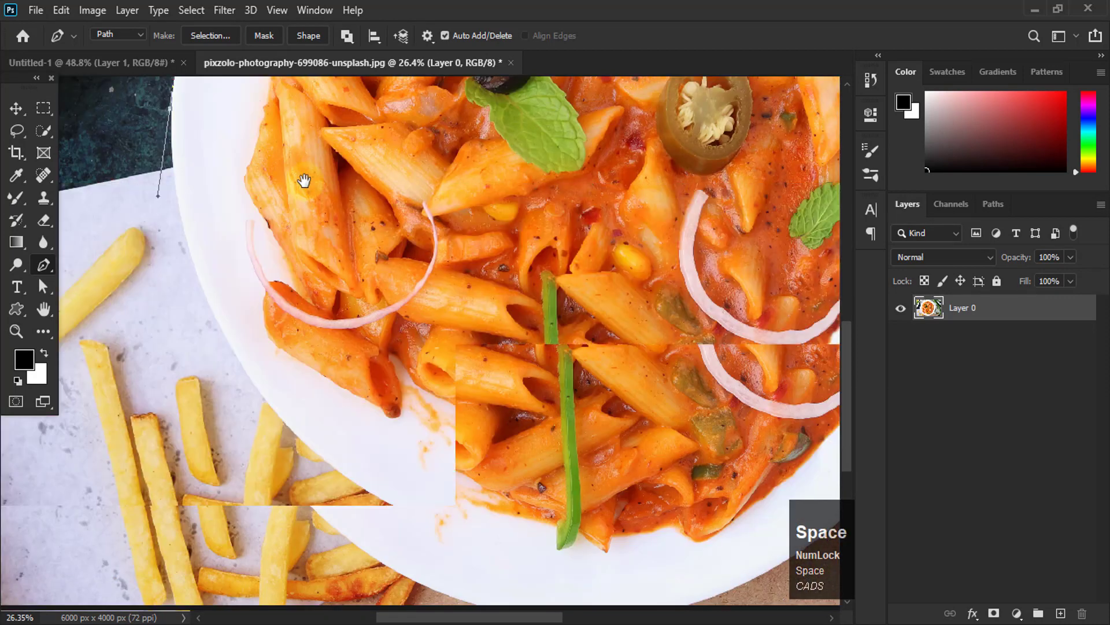
{"action": "left_click_drag", "start_coordinate": [256, 387], "coordinate": [278, 426]}
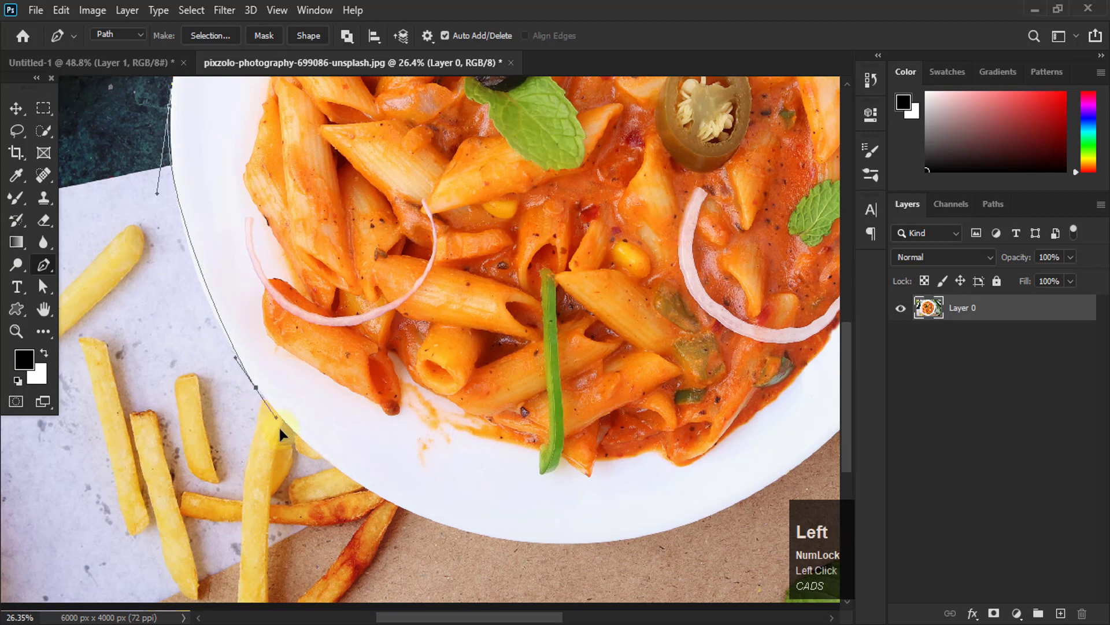
{"action": "key", "text": "space"}
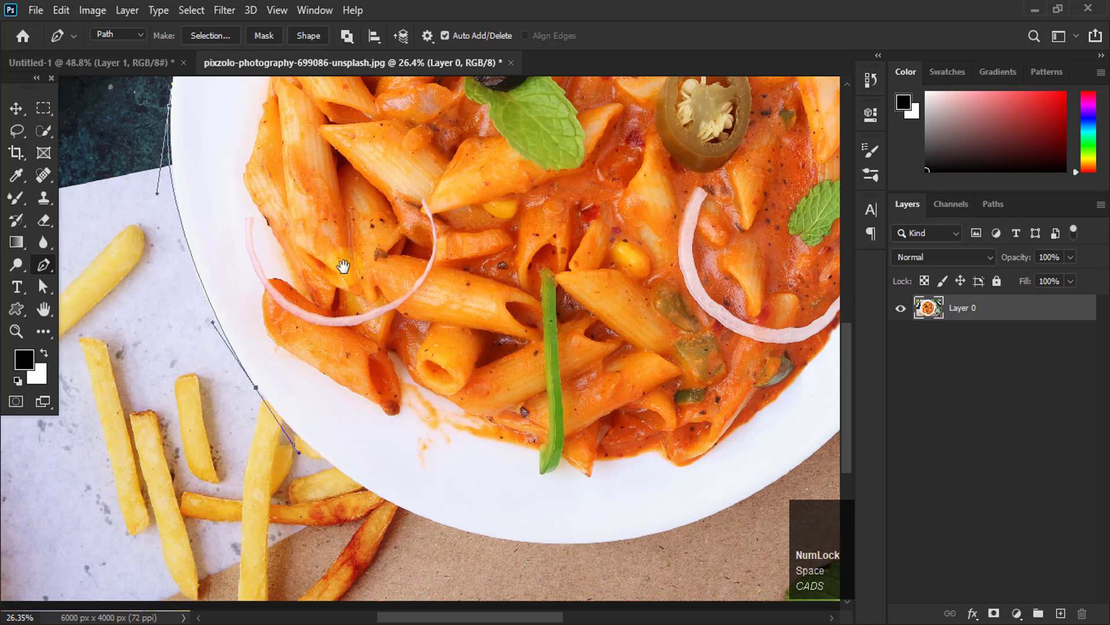
{"action": "left_click_drag", "start_coordinate": [408, 373], "coordinate": [275, 197]}
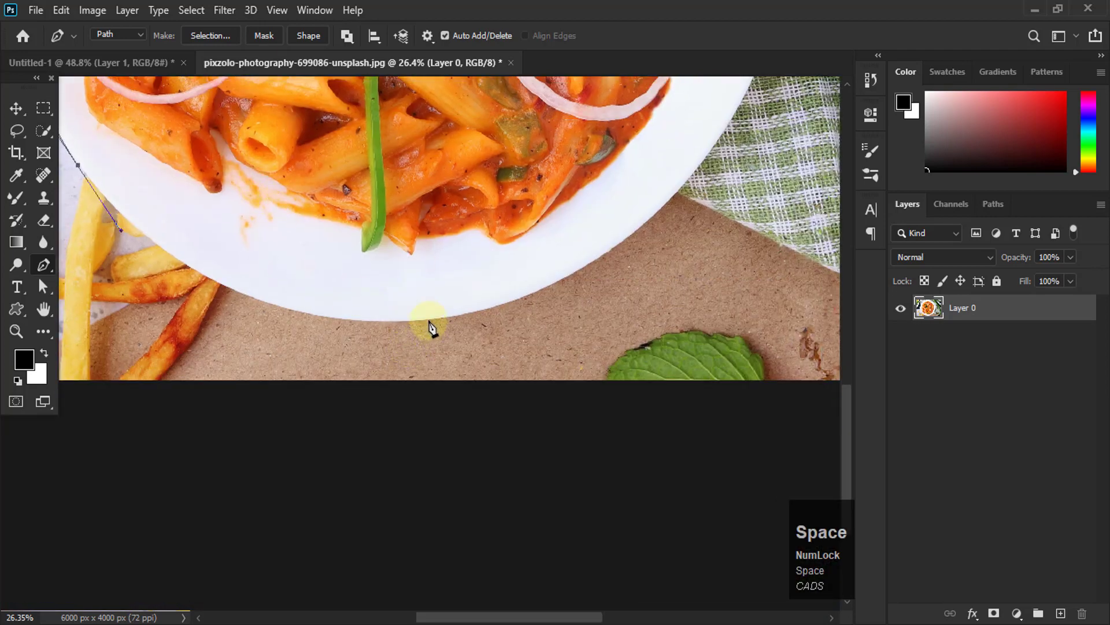
{"action": "left_click_drag", "start_coordinate": [428, 320], "coordinate": [590, 299]}
Continue the curved path up the rim with smooth anchors at the plate's lower right and right side.
{"action": "key", "text": "space"}
{"action": "left_click_drag", "start_coordinate": [649, 167], "coordinate": [443, 340]}
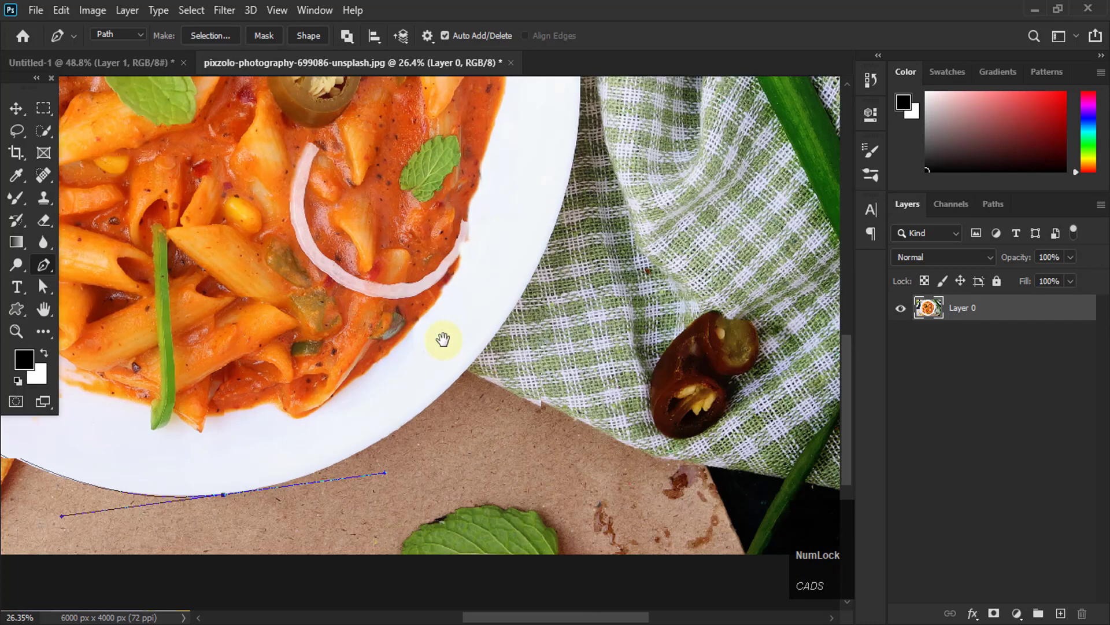
{"action": "left_click_drag", "start_coordinate": [516, 305], "coordinate": [547, 239]}
{"action": "left_click_drag", "start_coordinate": [572, 141], "coordinate": [486, 354]}
{"action": "left_click_drag", "start_coordinate": [491, 242], "coordinate": [464, 78]}
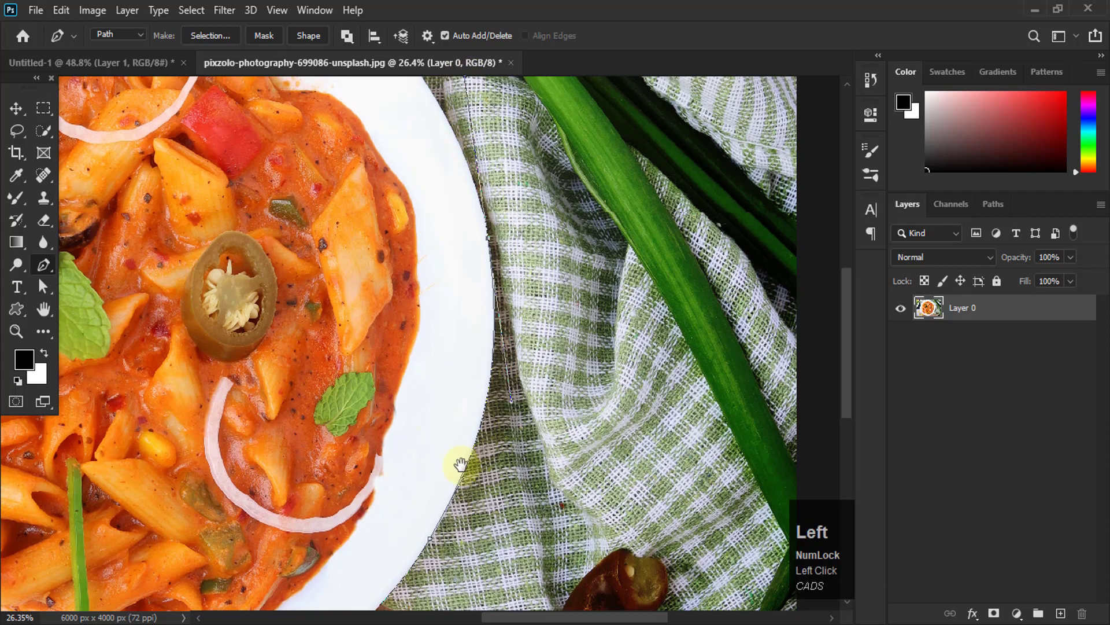
Add a smooth anchor at the plate's upper right and close the path at the starting anchor with a curved segment.
{"action": "left_click_drag", "start_coordinate": [432, 200], "coordinate": [466, 477]}
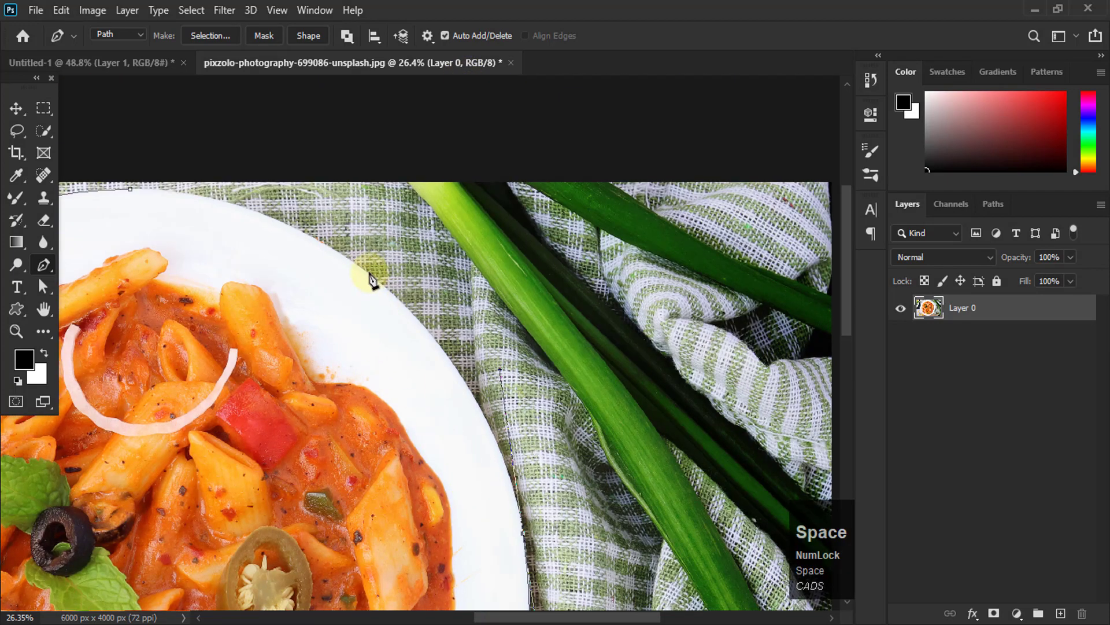
{"action": "left_click_drag", "start_coordinate": [369, 273], "coordinate": [347, 248]}
{"action": "left_click_drag", "start_coordinate": [267, 190], "coordinate": [469, 292]}
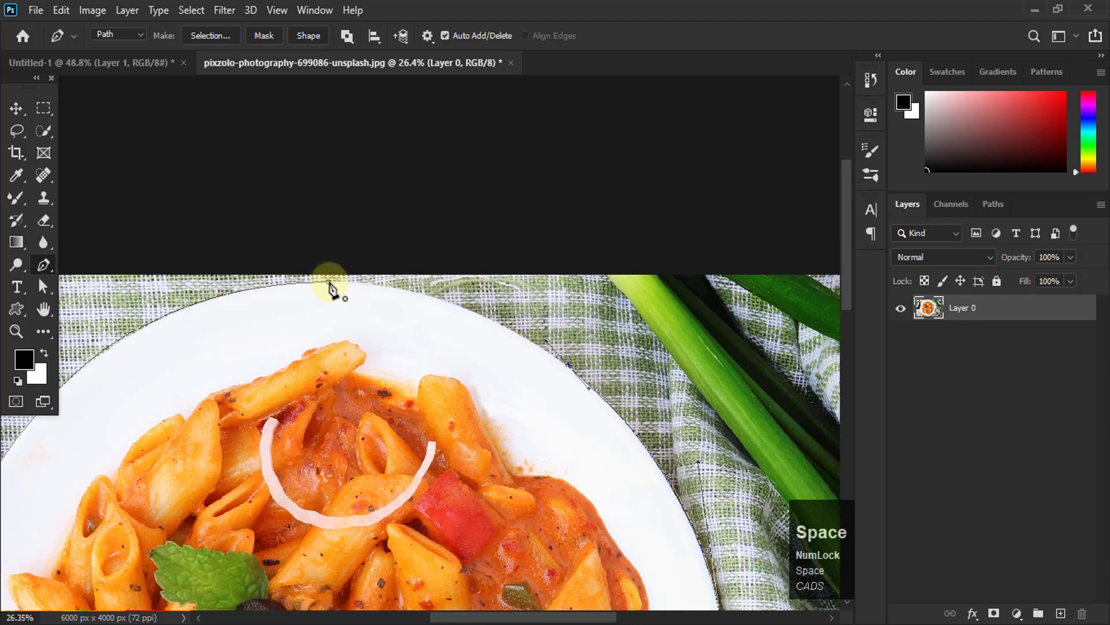
{"action": "left_click_drag", "start_coordinate": [329, 284], "coordinate": [243, 295]}
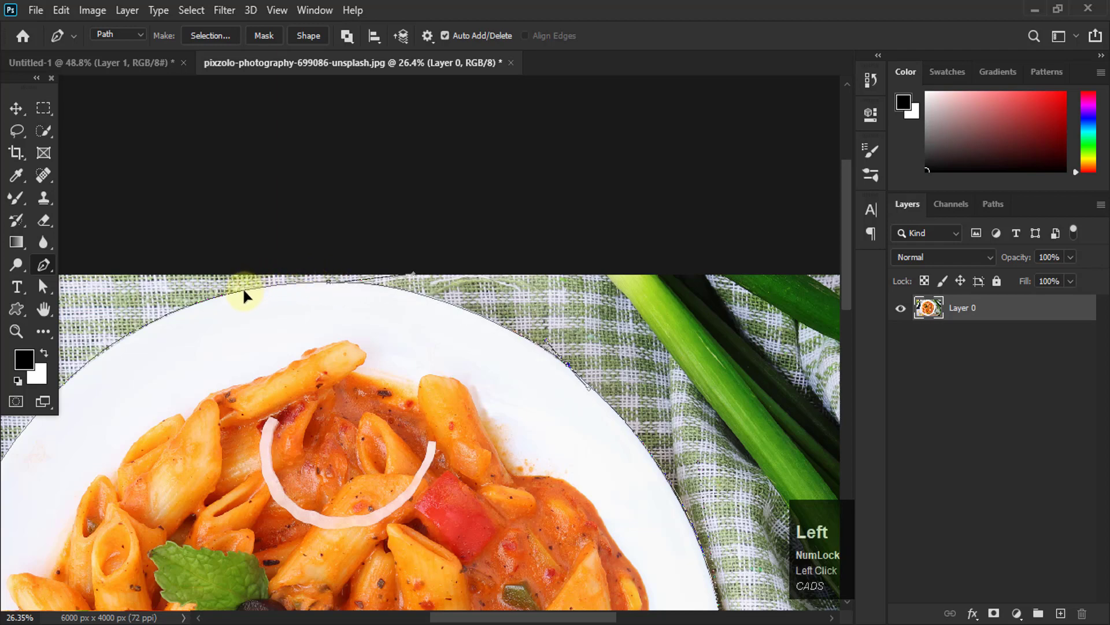
{"action": "scroll", "coordinate": [387, 212], "scroll_direction": "down", "scroll_amount": 3}
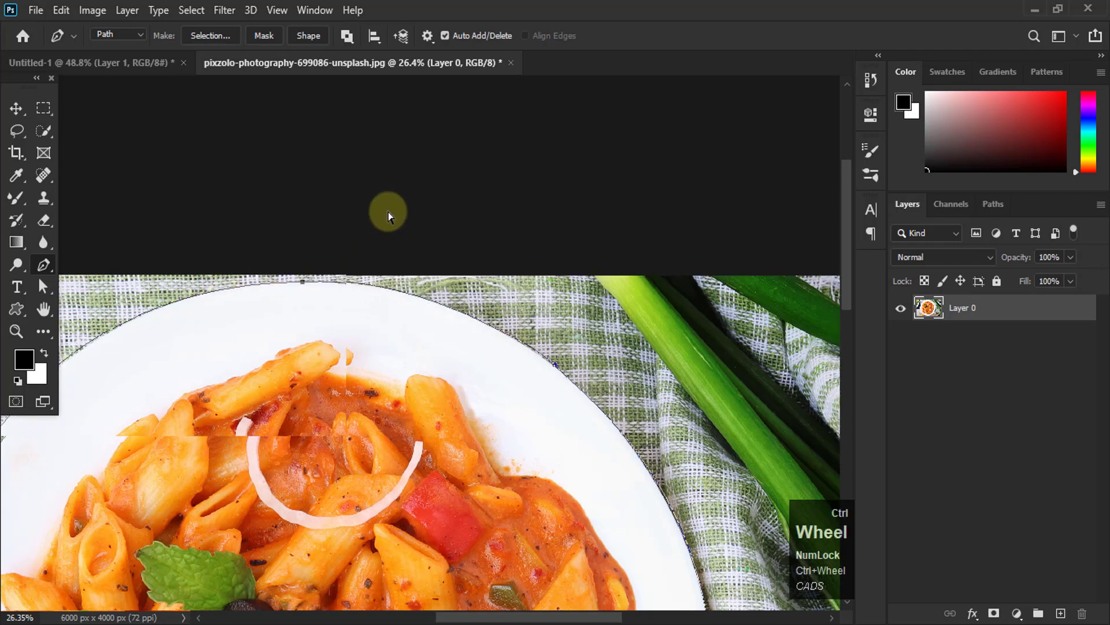
{"action": "scroll", "coordinate": [433, 197], "scroll_direction": "down", "scroll_amount": 3}
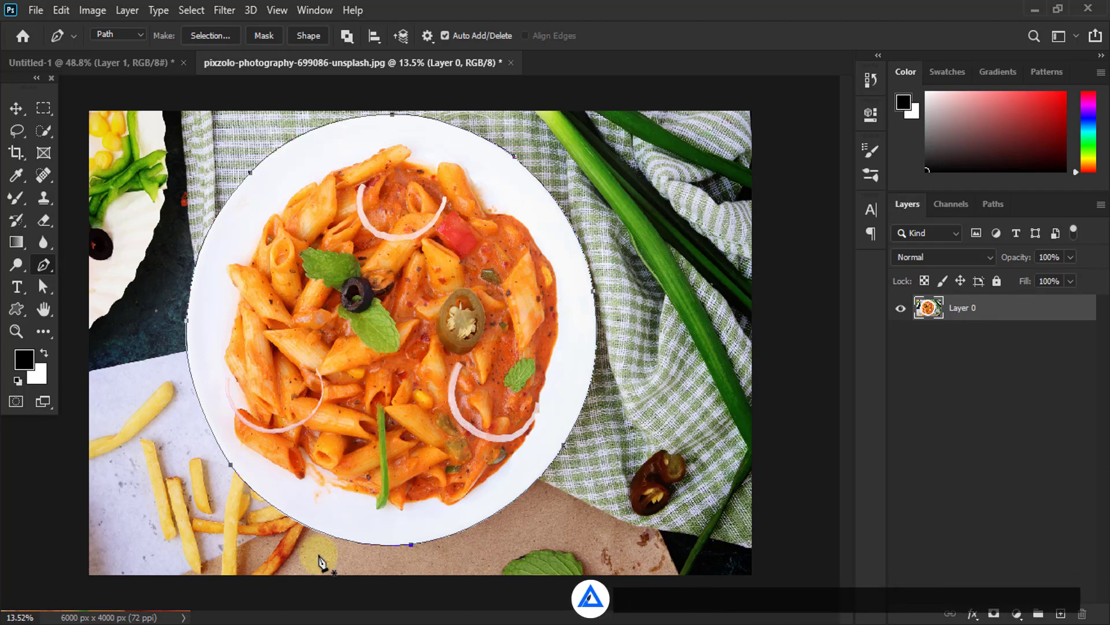
Convert the closed path around the plate into a selection.
{"action": "right_click", "coordinate": [270, 169]}
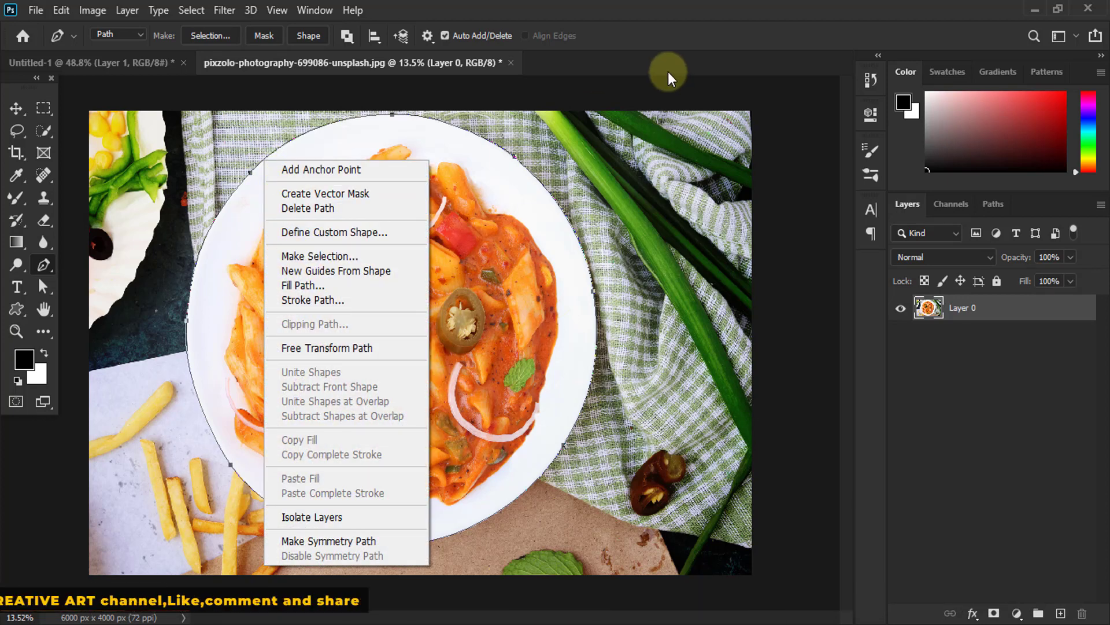
{"action": "left_click", "coordinate": [595, 102]}
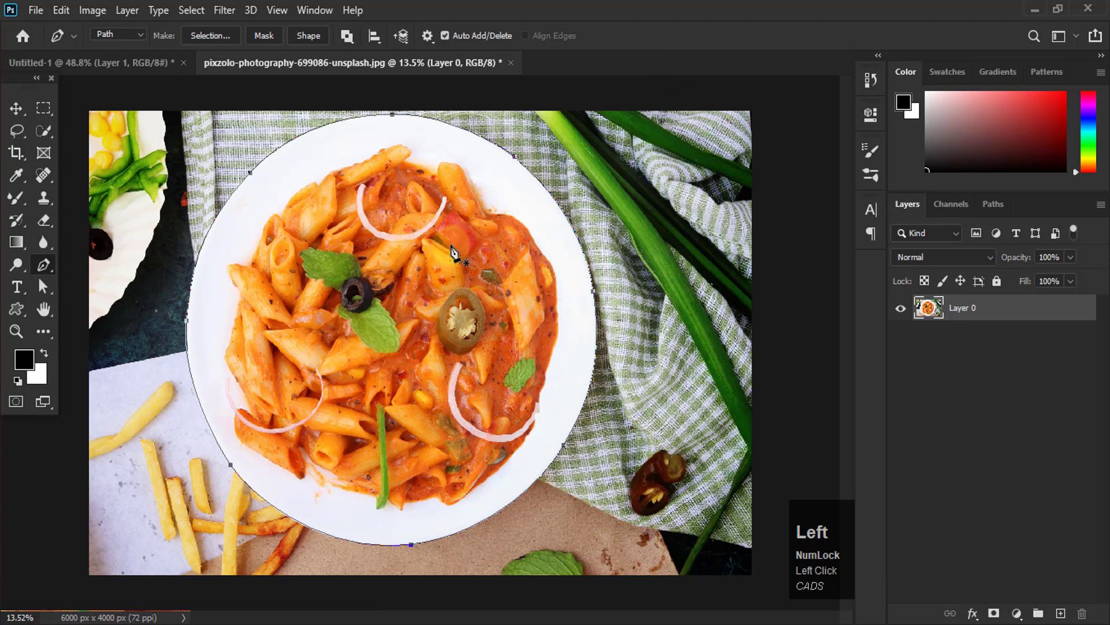
{"action": "key", "text": "ctrl+Return"}
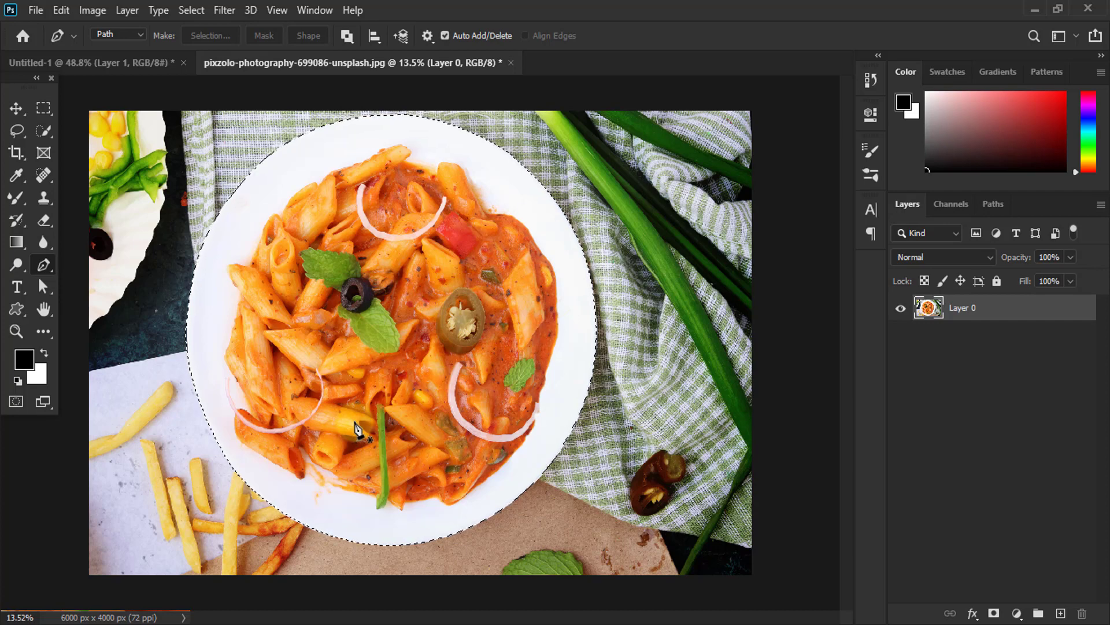
Copy the selected plate to a new layer and hide Layer 0 to isolate it from the background.
{"action": "key", "text": "ctrl"}
{"action": "key", "text": "ctrl+j"}
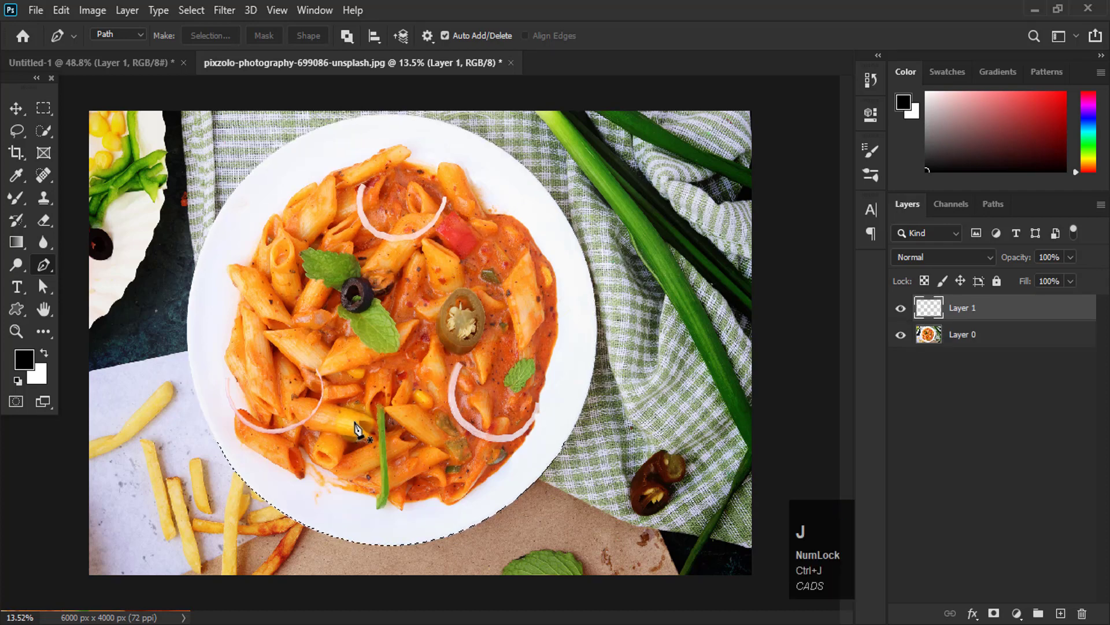
{"action": "left_click", "coordinate": [901, 338]}
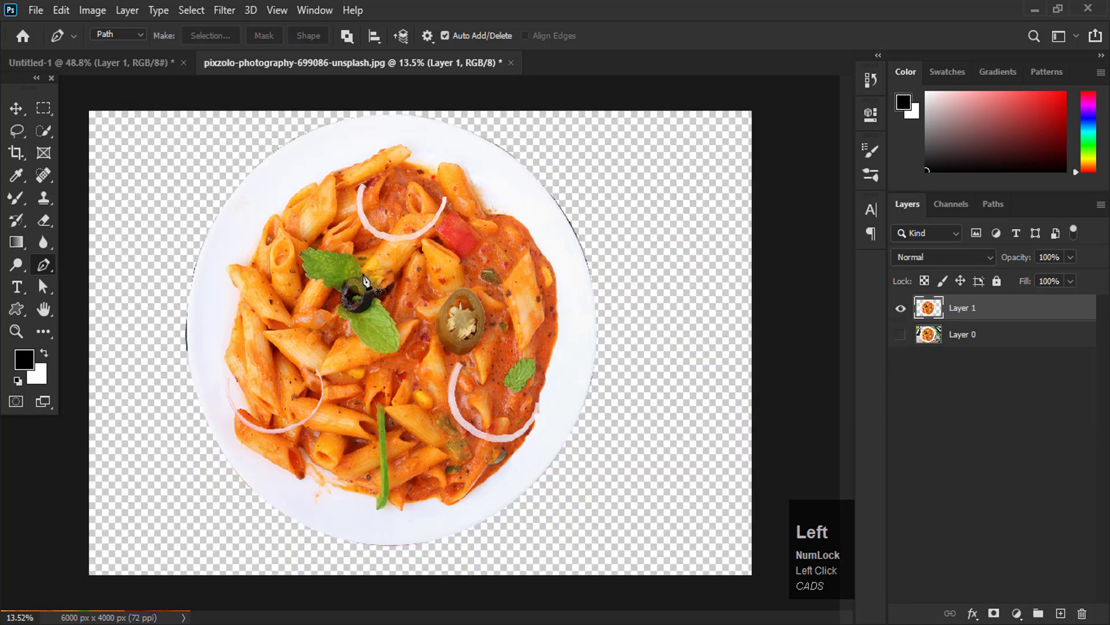
{"action": "scroll", "coordinate": [433, 322], "scroll_direction": "up", "scroll_amount": 1}
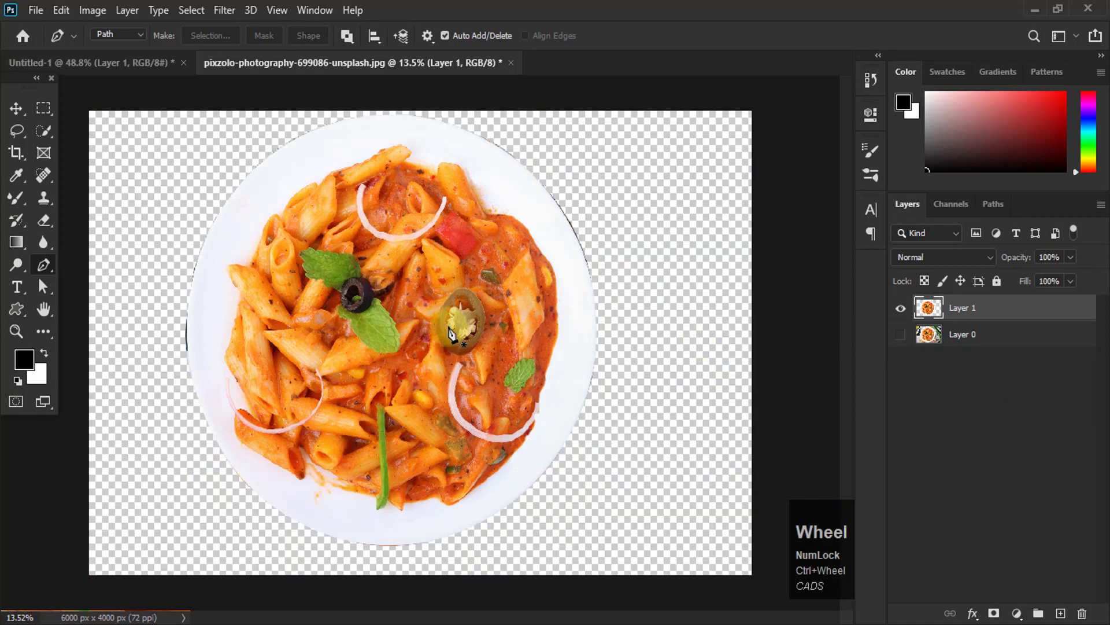
Undo the hiding of Layer 0 and the copying of the plate to a new layer, keeping the Pen Tool active.
{"action": "key", "text": "ctrl+z"}
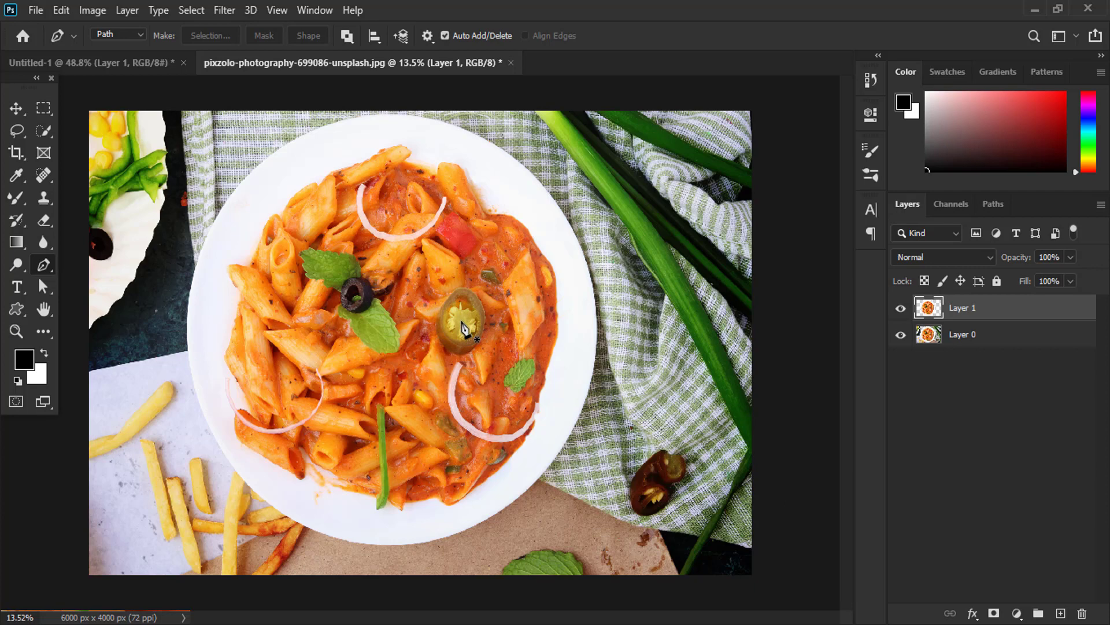
{"action": "key", "text": "ctrl+z"}
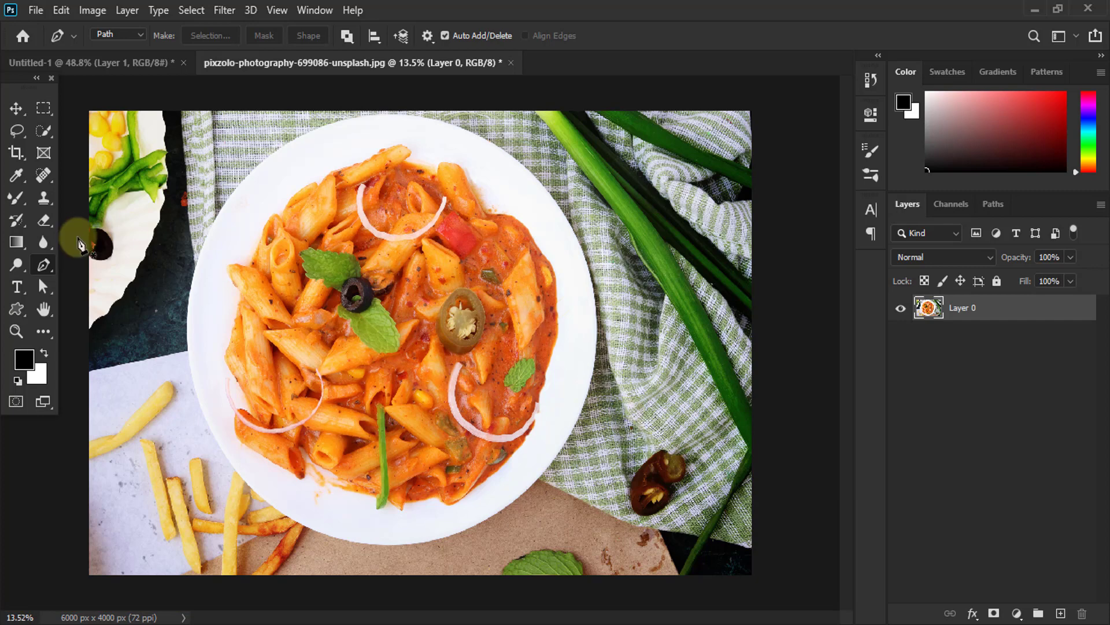
{"action": "left_click", "coordinate": [43, 264]}
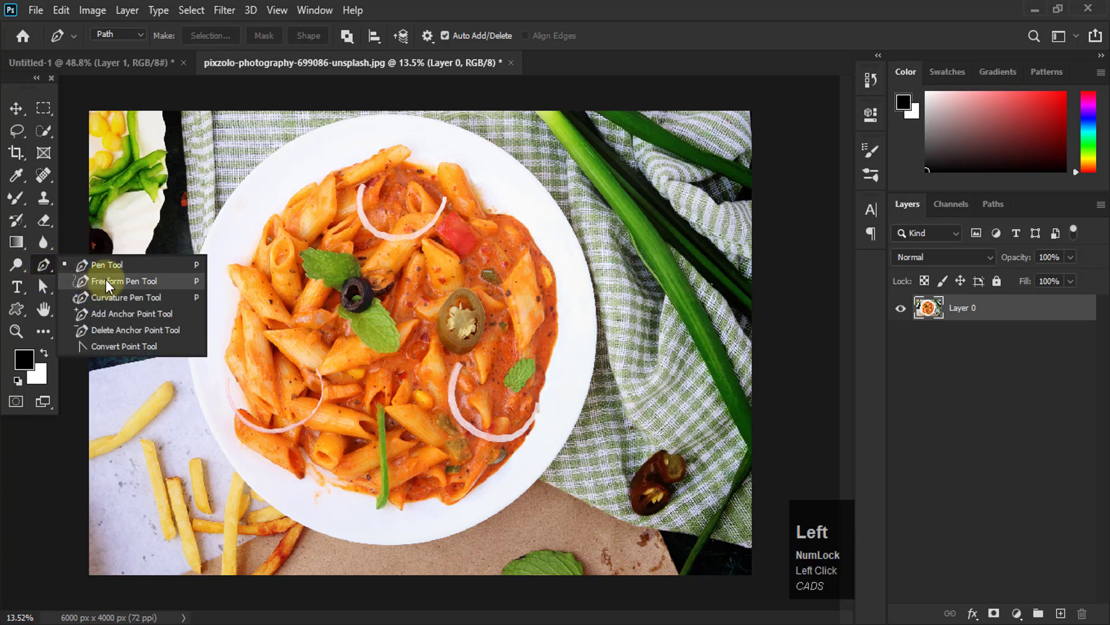
{"action": "left_click", "coordinate": [579, 44]}
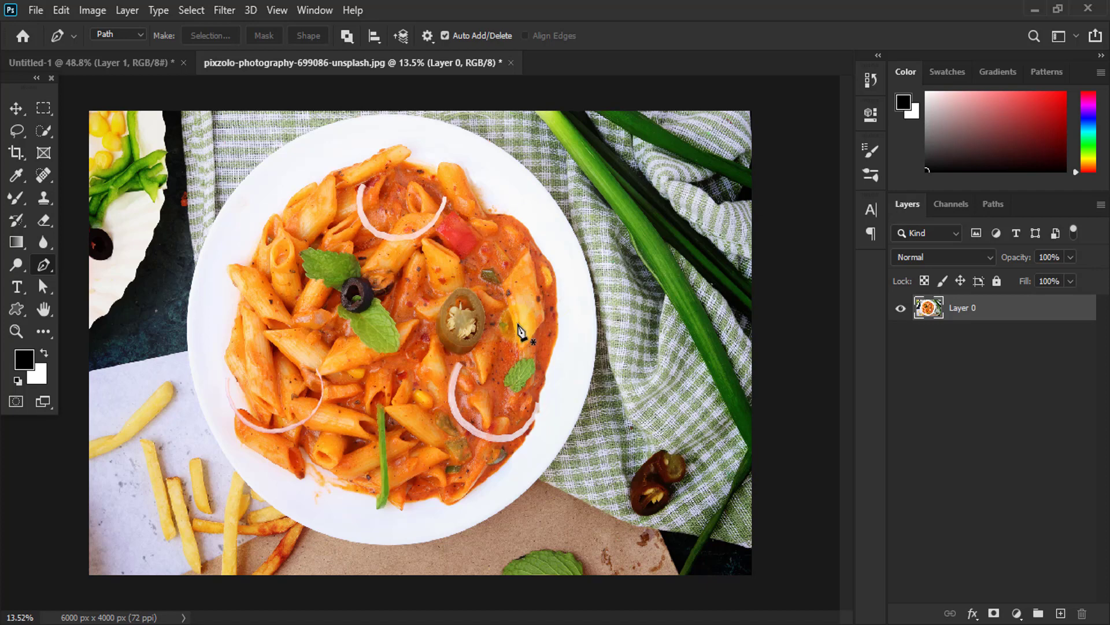
Set the Pen Tool to Shape mode and switch to the Untitled-1 document.
{"action": "left_click", "coordinate": [120, 36]}
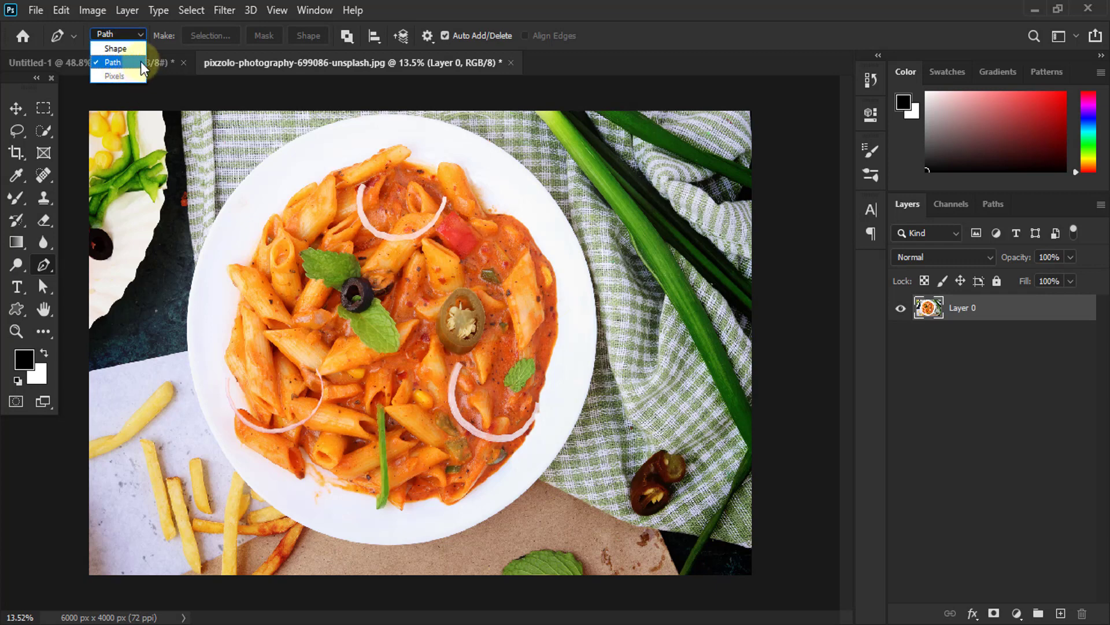
{"action": "left_click", "coordinate": [130, 46]}
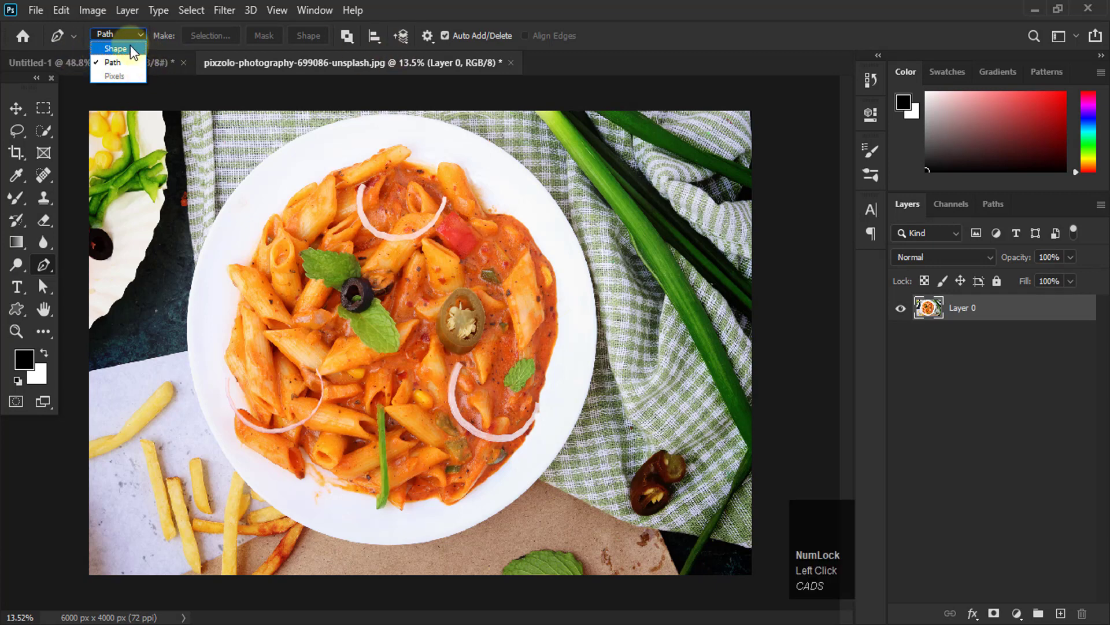
{"action": "left_click", "coordinate": [150, 66]}
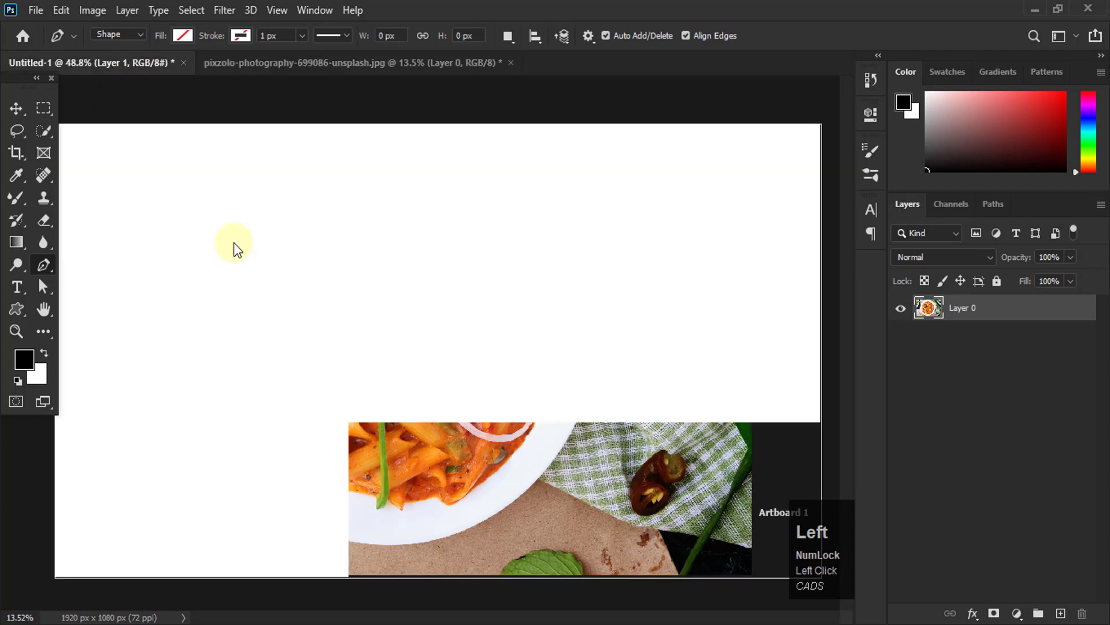
Draw a closed wavy shape about 1403 by 795 px with the Freeform Pen Tool and fill it with dark red.
{"action": "left_click", "coordinate": [44, 266]}
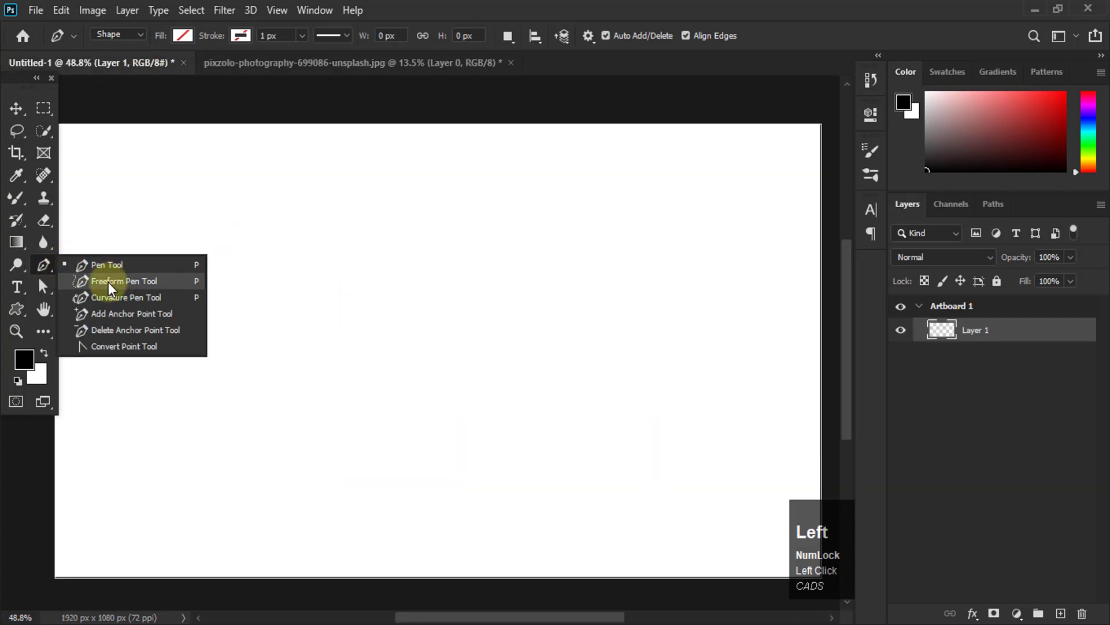
{"action": "left_click", "coordinate": [109, 282]}
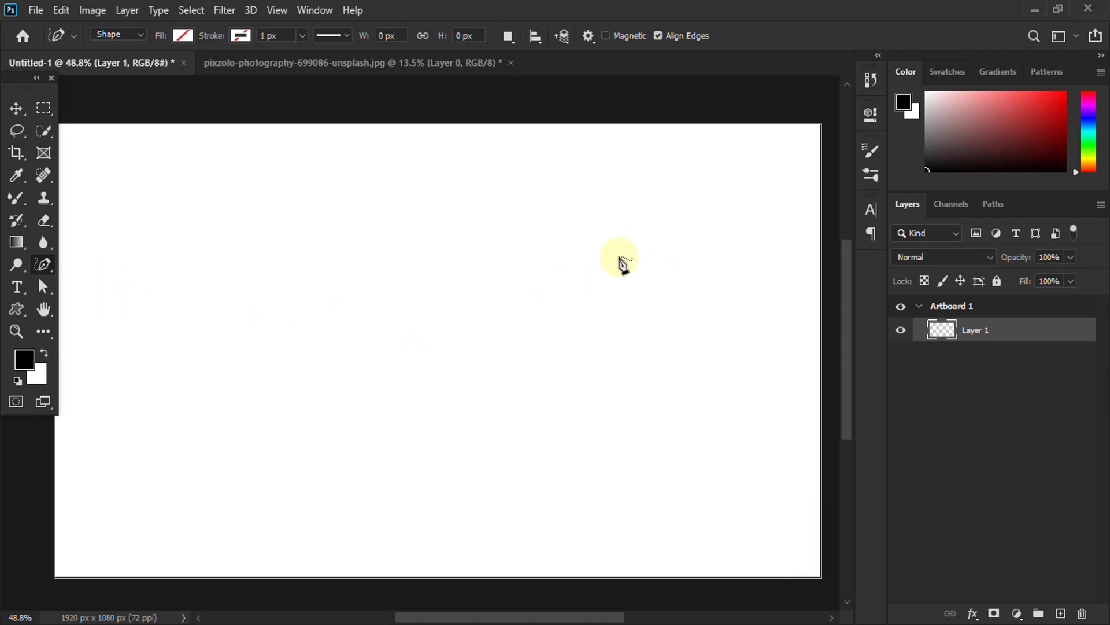
{"action": "mouse_move", "coordinate": [622, 222]}
{"action": "left_mouse_down"}
{"action": "mouse_move", "coordinate": [389, 238]}
{"action": "mouse_move", "coordinate": [166, 233]}
{"action": "mouse_move", "coordinate": [251, 416]}
{"action": "mouse_move", "coordinate": [460, 454]}
{"action": "mouse_move", "coordinate": [682, 401]}
{"action": "mouse_move", "coordinate": [677, 240]}
{"action": "mouse_move", "coordinate": [629, 229]}
{"action": "left_mouse_up"}
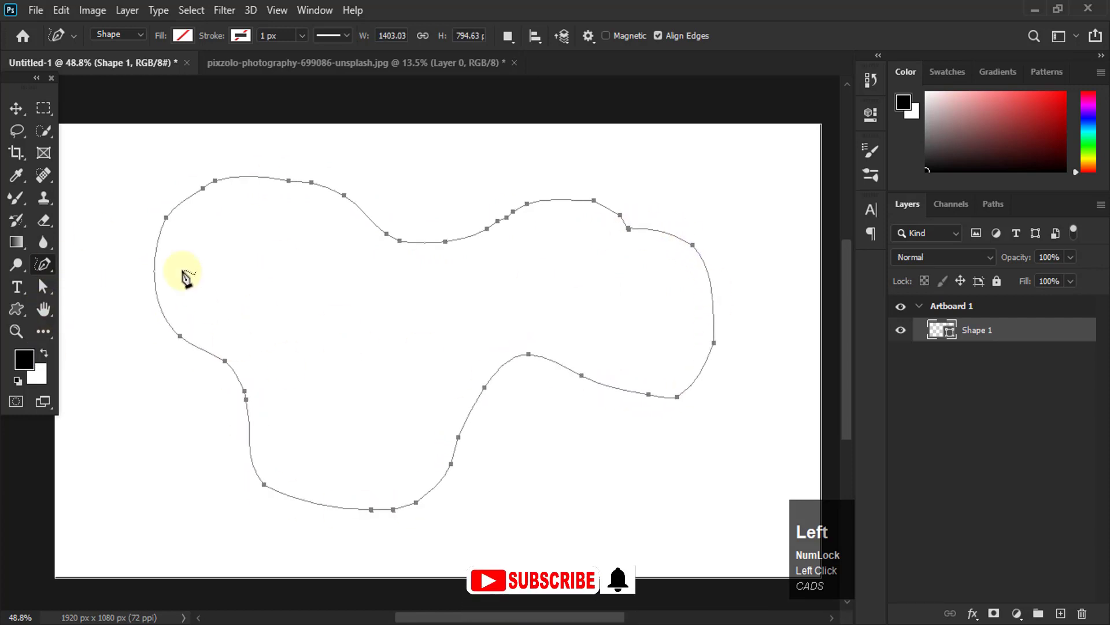
{"action": "left_click", "coordinate": [182, 35]}
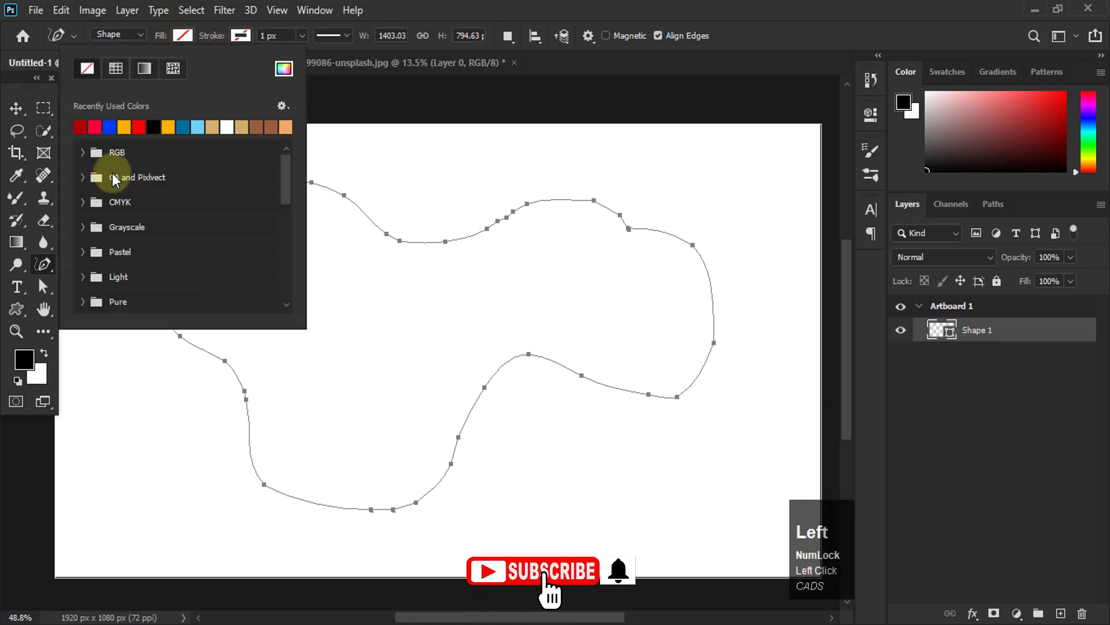
{"action": "left_click", "coordinate": [96, 125]}
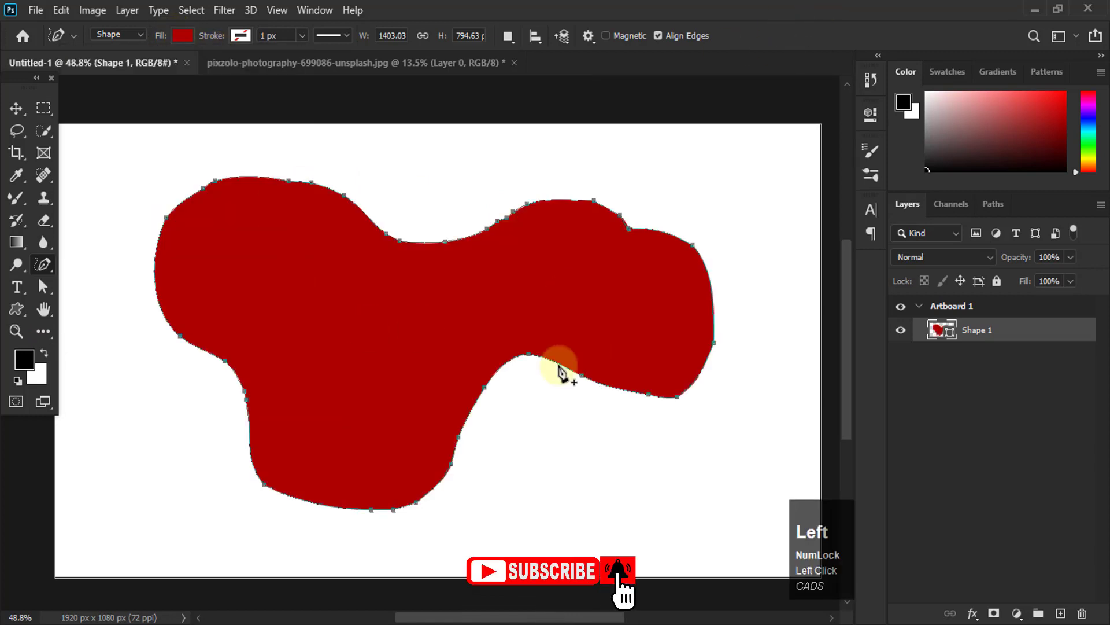
Undo the dark red fill and the freeform shape in Untitled-1.
{"action": "key", "text": "ctrl+z"}
{"action": "key", "text": "ctrl+z"}
{"action": "key", "text": "ctrl+z"}
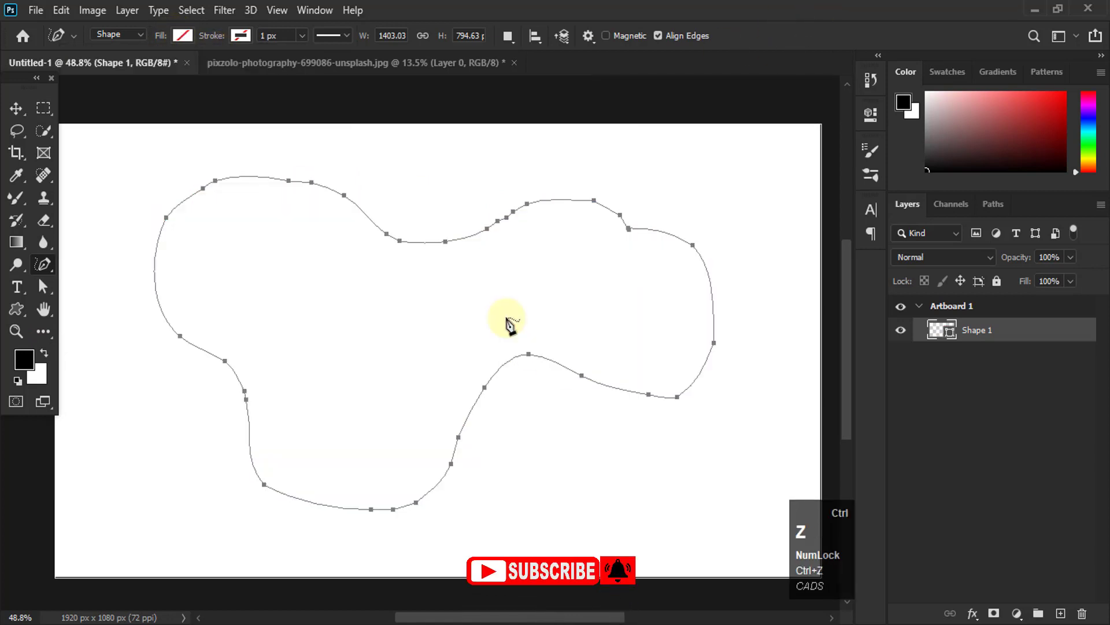
Set the Freeform Pen Tool to Path mode and switch to the pixzolo-photography-699086-unsplash.jpg document.
{"action": "left_click", "coordinate": [139, 35]}
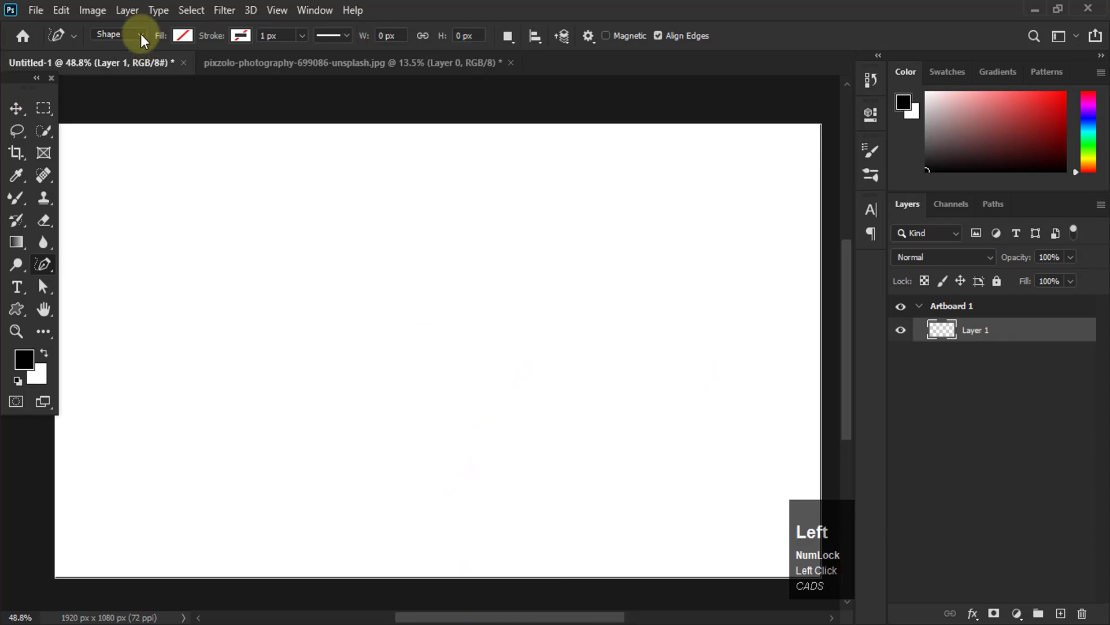
{"action": "left_click", "coordinate": [119, 62]}
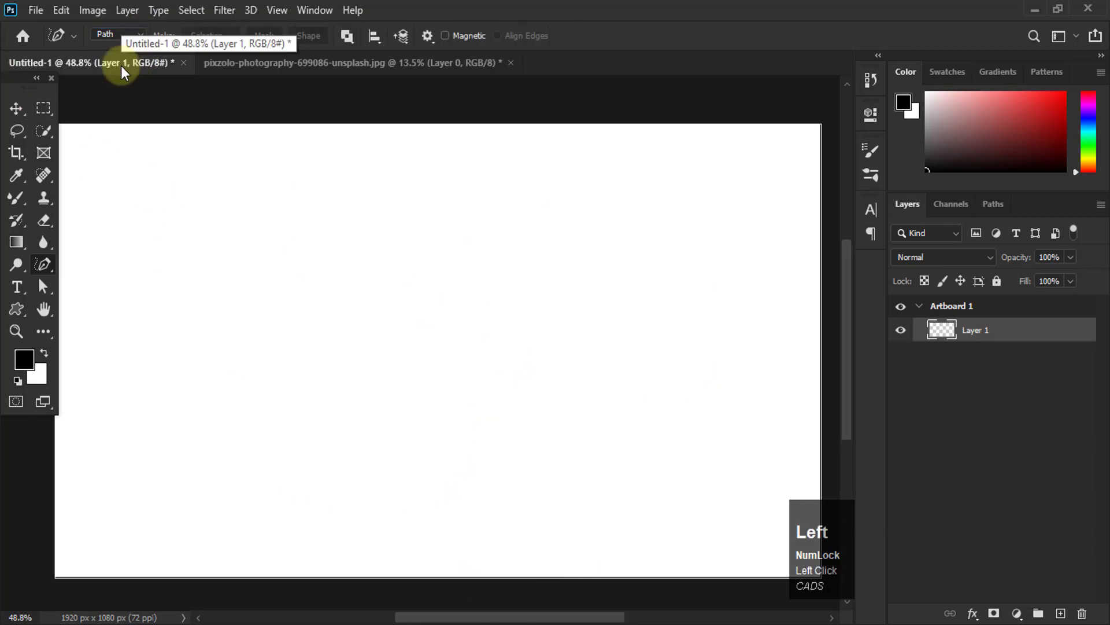
{"action": "left_click", "coordinate": [347, 62]}
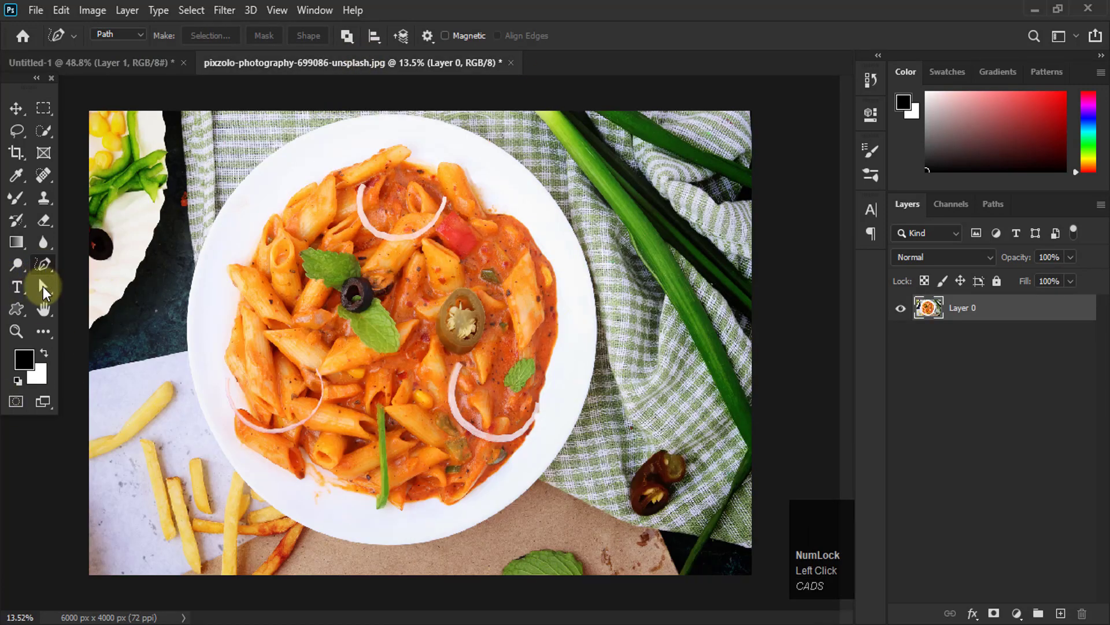
{"action": "left_click", "coordinate": [51, 266]}
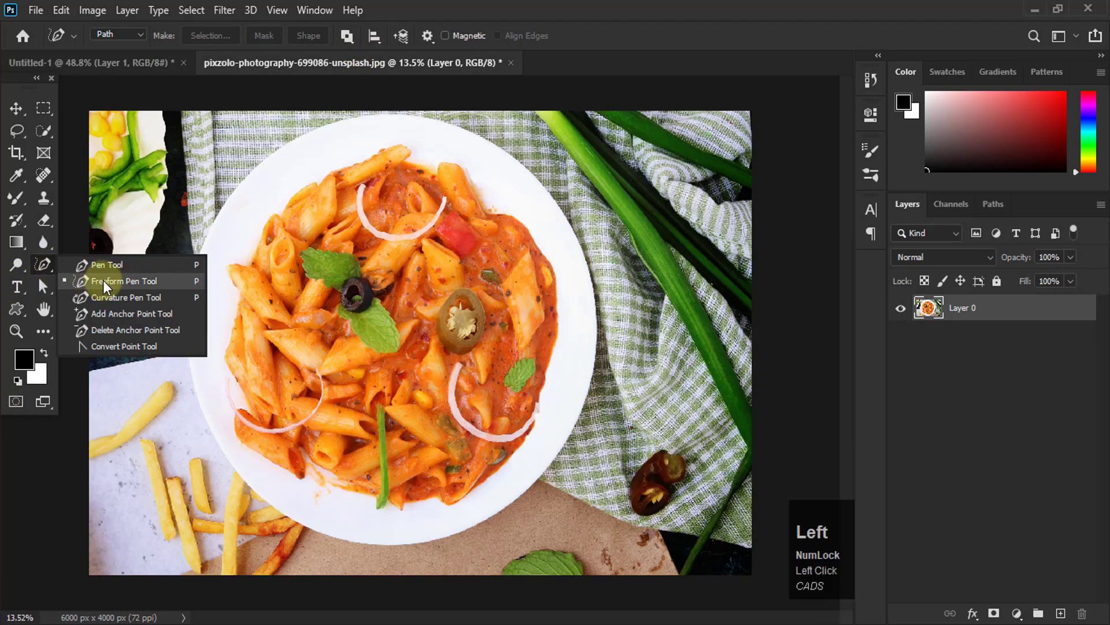
Select the dark pepper slices on the checked cloth with a closed freeform path and copy them to a new layer, toggling Layer 0's visibility.
{"action": "mouse_move", "coordinate": [675, 449]}
{"action": "left_mouse_down"}
{"action": "mouse_move", "coordinate": [698, 492]}
{"action": "mouse_move", "coordinate": [701, 477]}
{"action": "mouse_move", "coordinate": [654, 437]}
{"action": "mouse_move", "coordinate": [612, 491]}
{"action": "mouse_move", "coordinate": [639, 528]}
{"action": "mouse_move", "coordinate": [674, 521]}
{"action": "mouse_move", "coordinate": [692, 498]}
{"action": "mouse_move", "coordinate": [679, 448]}
{"action": "left_mouse_up"}
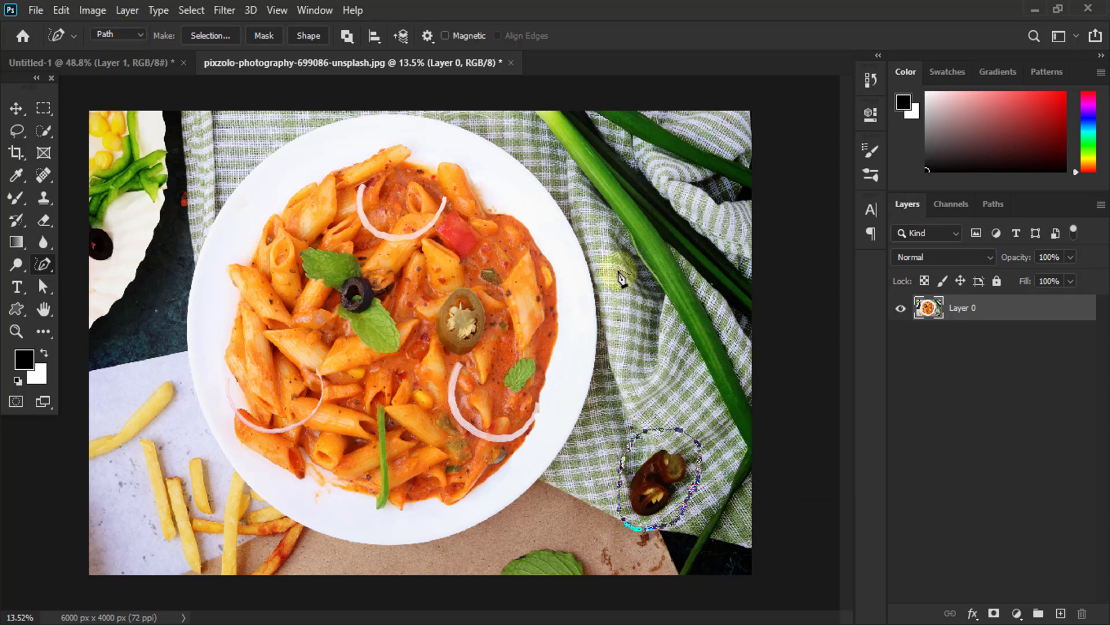
{"action": "key", "text": "ctrl+Return"}
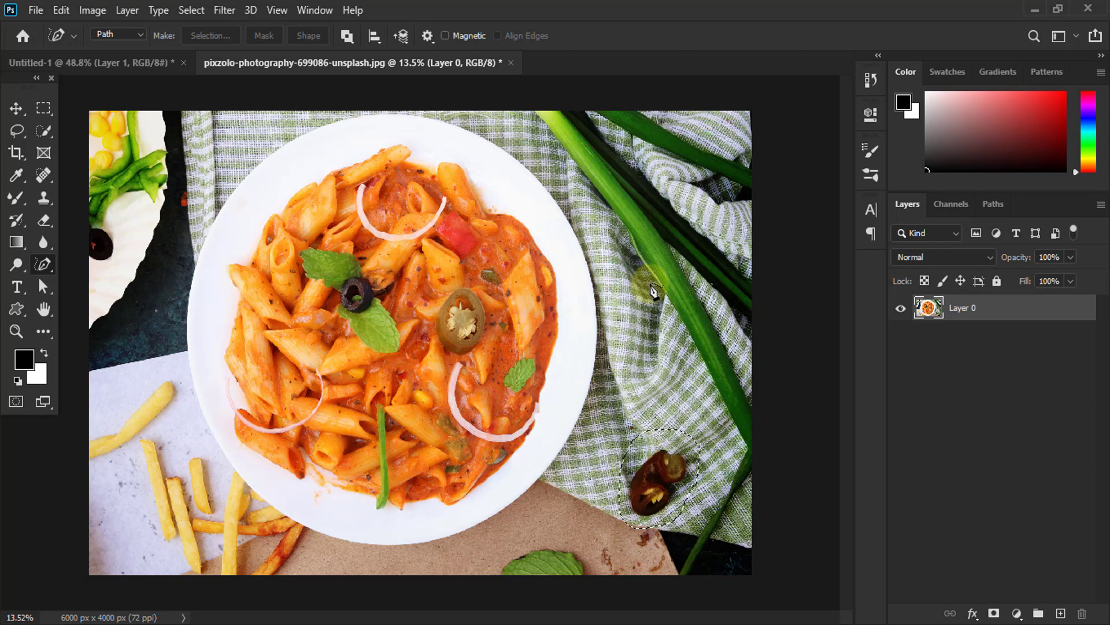
{"action": "key", "text": "ctrl+j"}
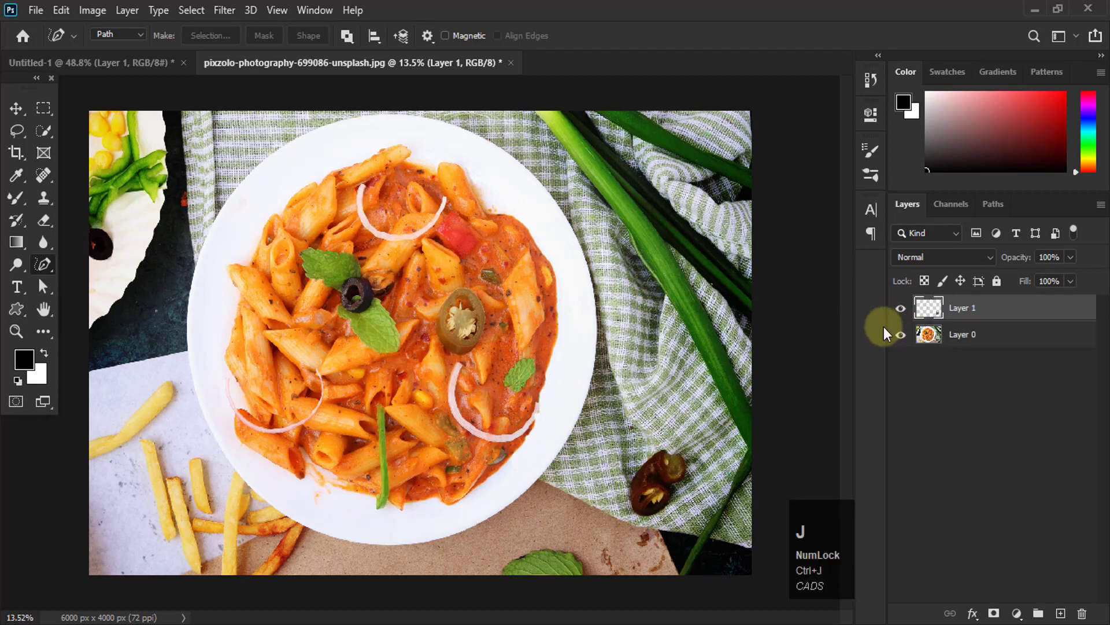
{"action": "left_click", "coordinate": [900, 334]}
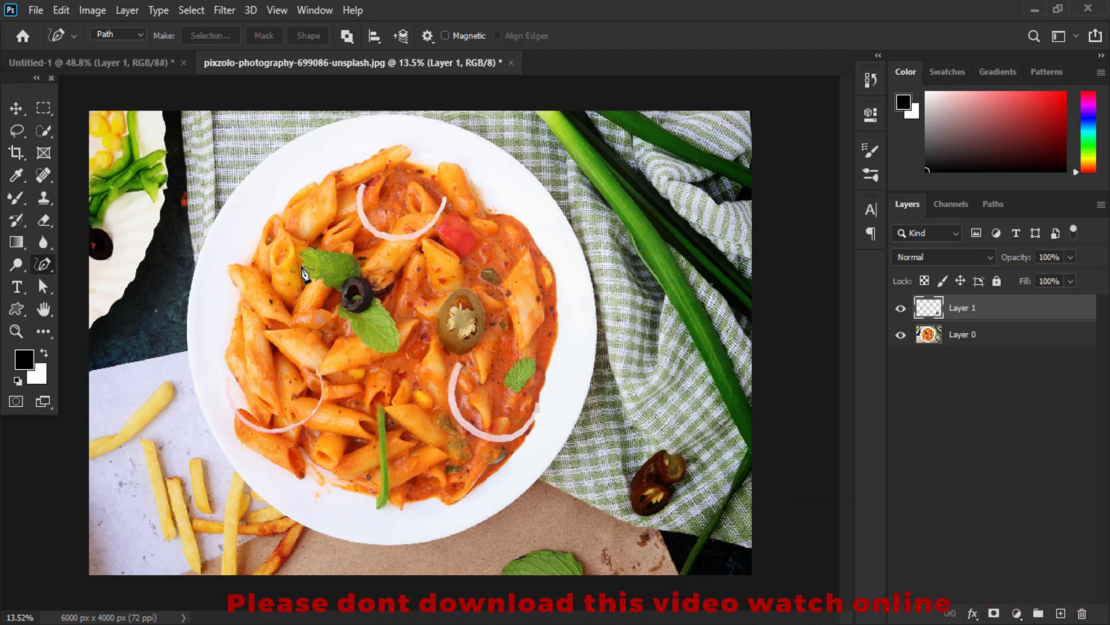
Undo the copying of the pepper slices and set the Freeform Pen Tool to Shape mode in Untitled-1.
{"action": "key", "text": "ctrl+z"}
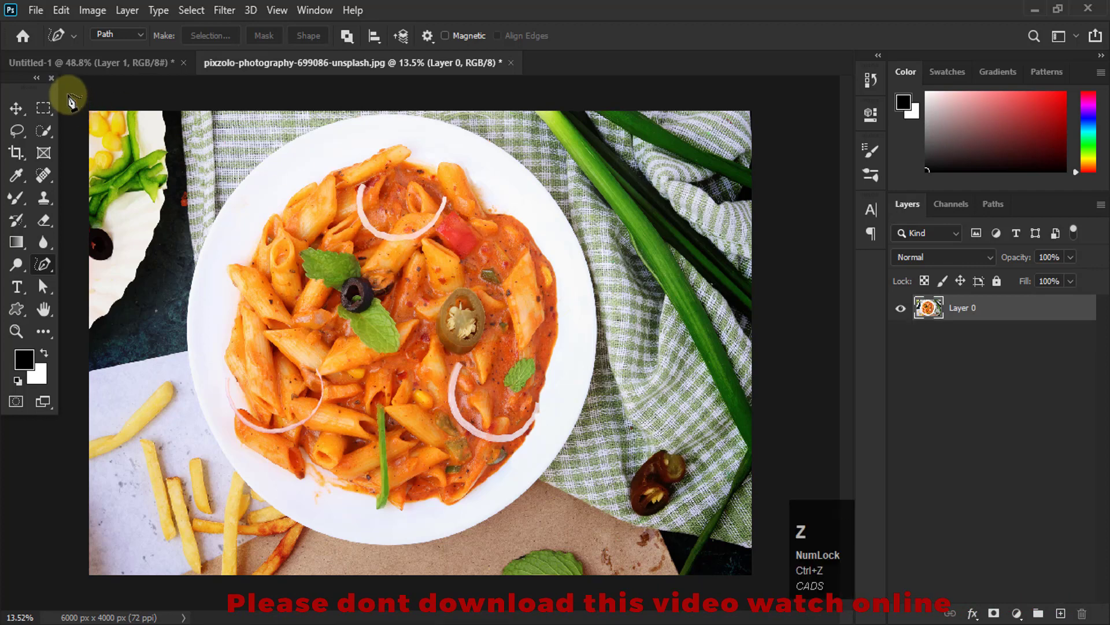
{"action": "left_click", "coordinate": [131, 60]}
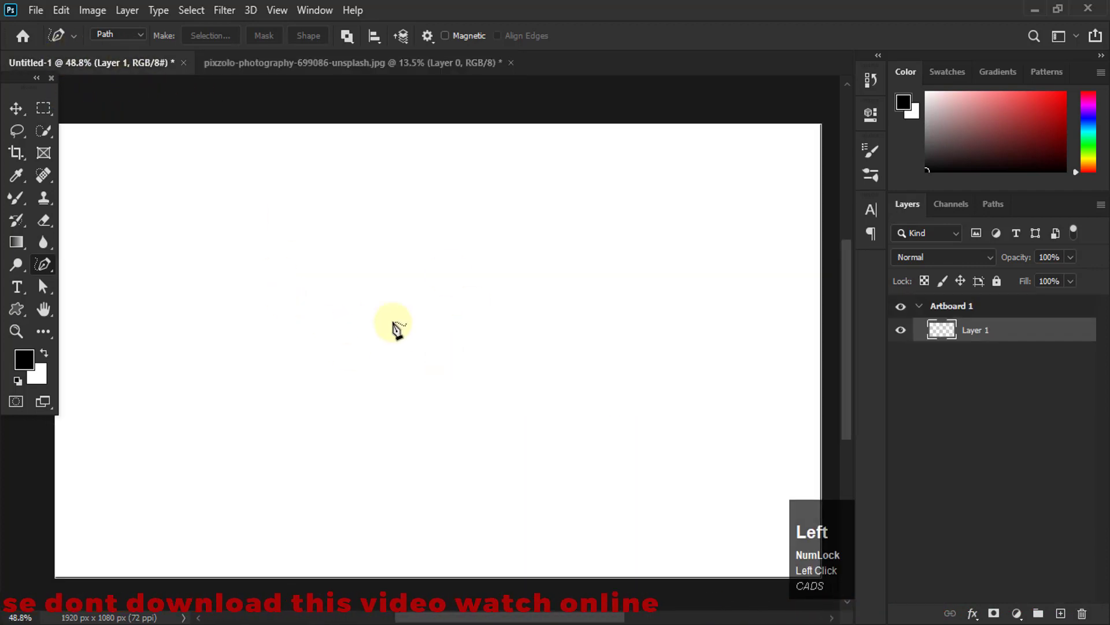
{"action": "left_click", "coordinate": [119, 34]}
{"action": "left_click", "coordinate": [124, 47]}
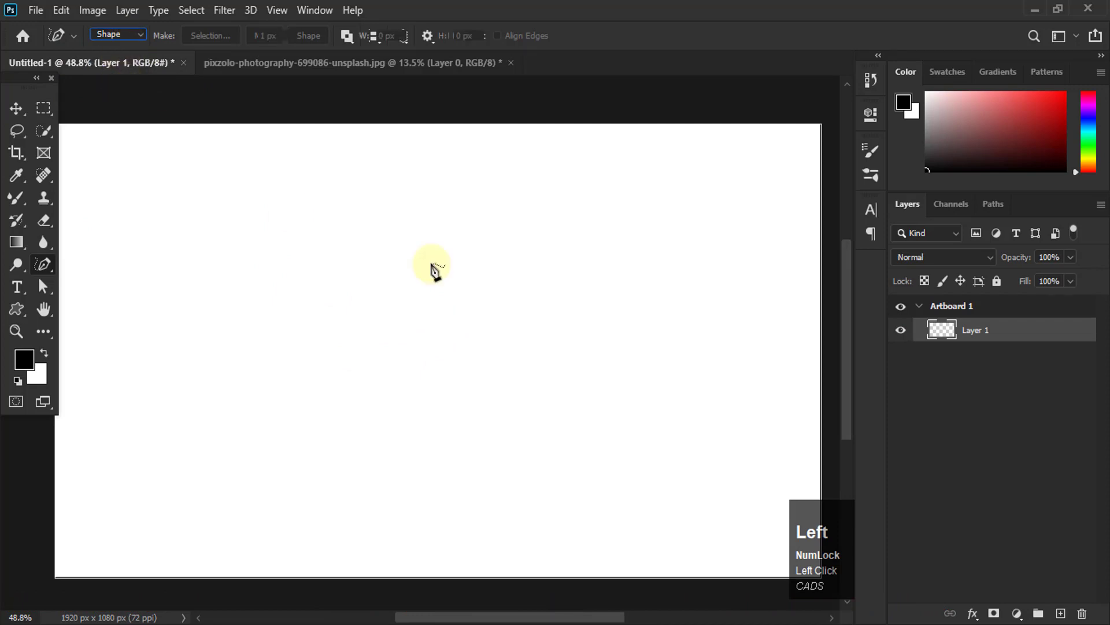
Draw a closed wavy shape about 898 by 639 px with the Freeform Pen Tool.
{"action": "mouse_move", "coordinate": [505, 247]}
{"action": "left_mouse_down"}
{"action": "mouse_move", "coordinate": [339, 289]}
{"action": "mouse_move", "coordinate": [190, 376]}
{"action": "left_mouse_up"}
{"action": "mouse_move", "coordinate": [226, 463]}
{"action": "left_mouse_down"}
{"action": "mouse_move", "coordinate": [435, 393]}
{"action": "mouse_move", "coordinate": [499, 394]}
{"action": "mouse_move", "coordinate": [550, 337]}
{"action": "mouse_move", "coordinate": [529, 262]}
{"action": "mouse_move", "coordinate": [504, 248]}
{"action": "left_mouse_up"}
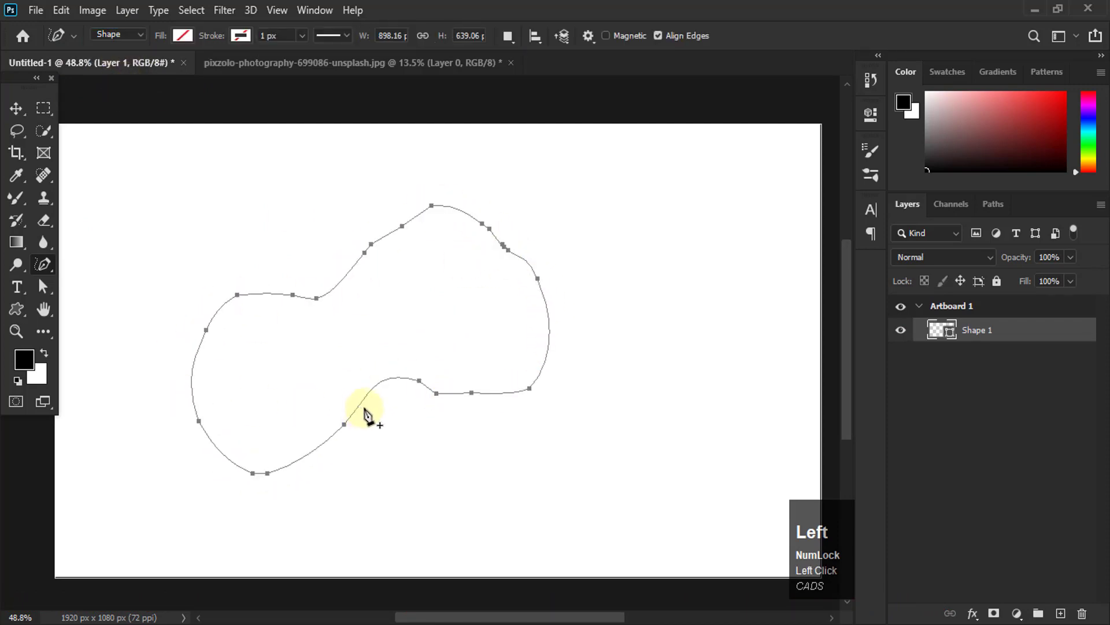
{"action": "scroll", "coordinate": [370, 294], "scroll_direction": "left", "scroll_amount": 2}
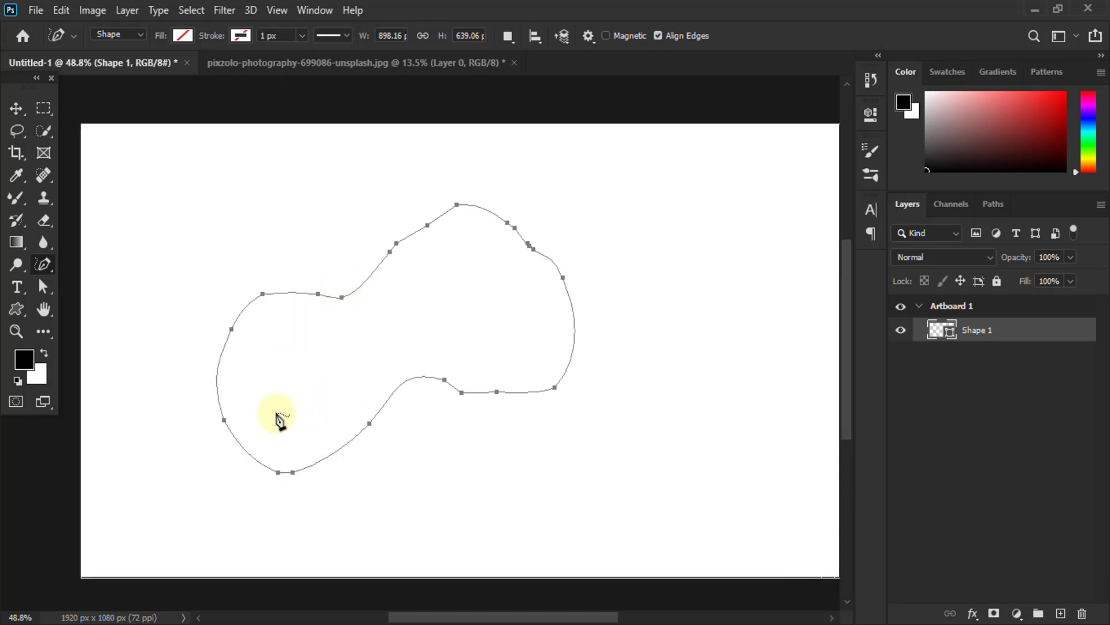
{"action": "left_click", "coordinate": [43, 266]}
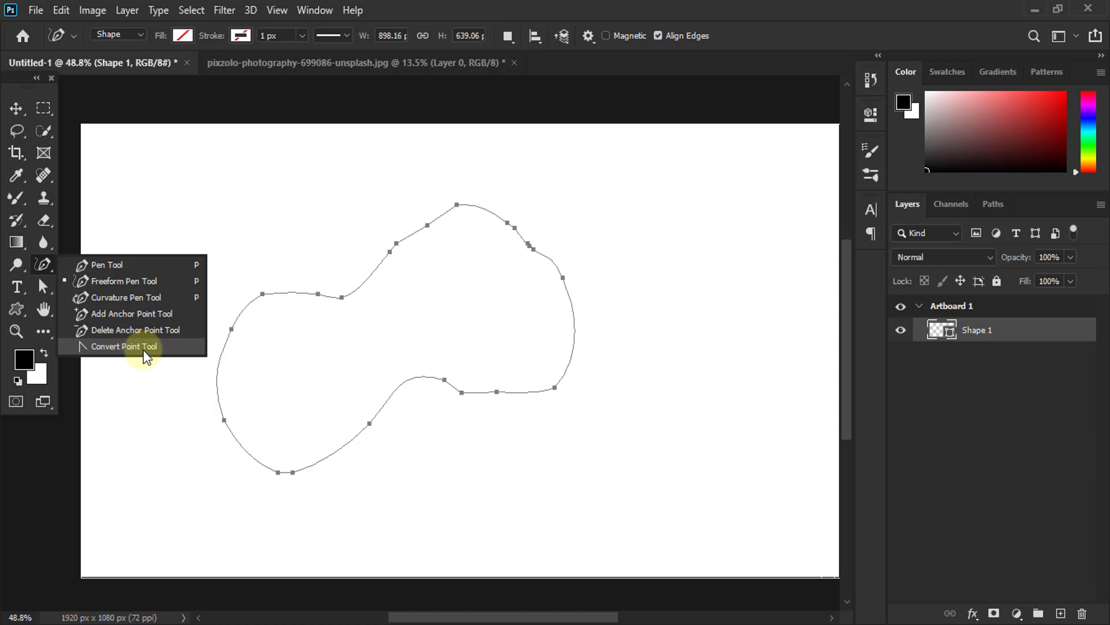
{"action": "left_click", "coordinate": [503, 154]}
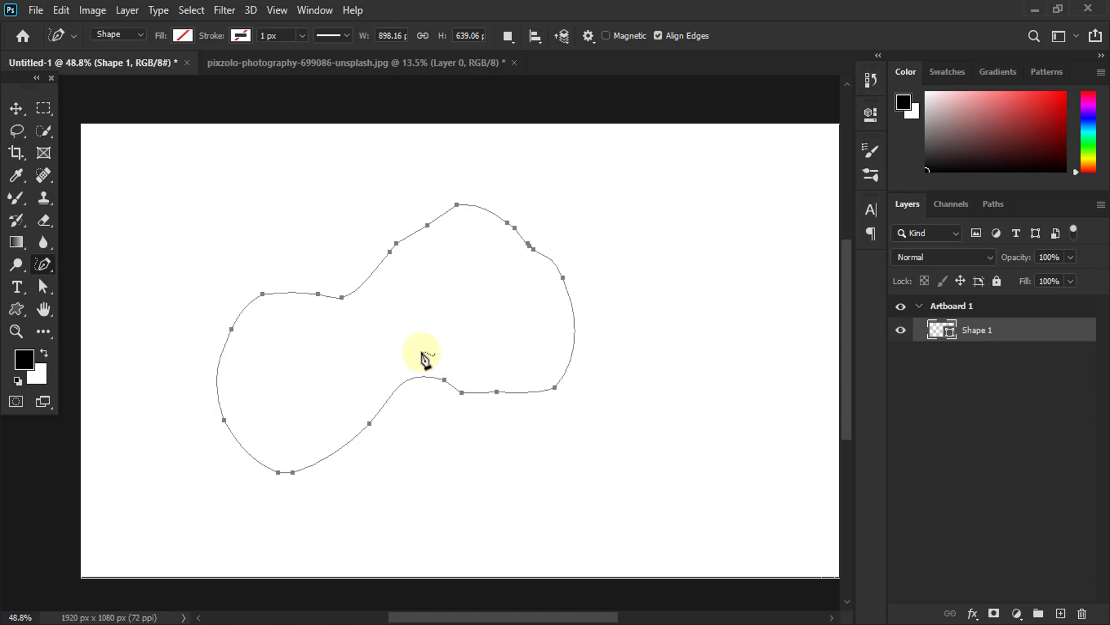
Move the whole path slightly upward and pull one anchor on its upper slope far out to the upper left, making a spike.
{"action": "key", "text": "ctrl"}
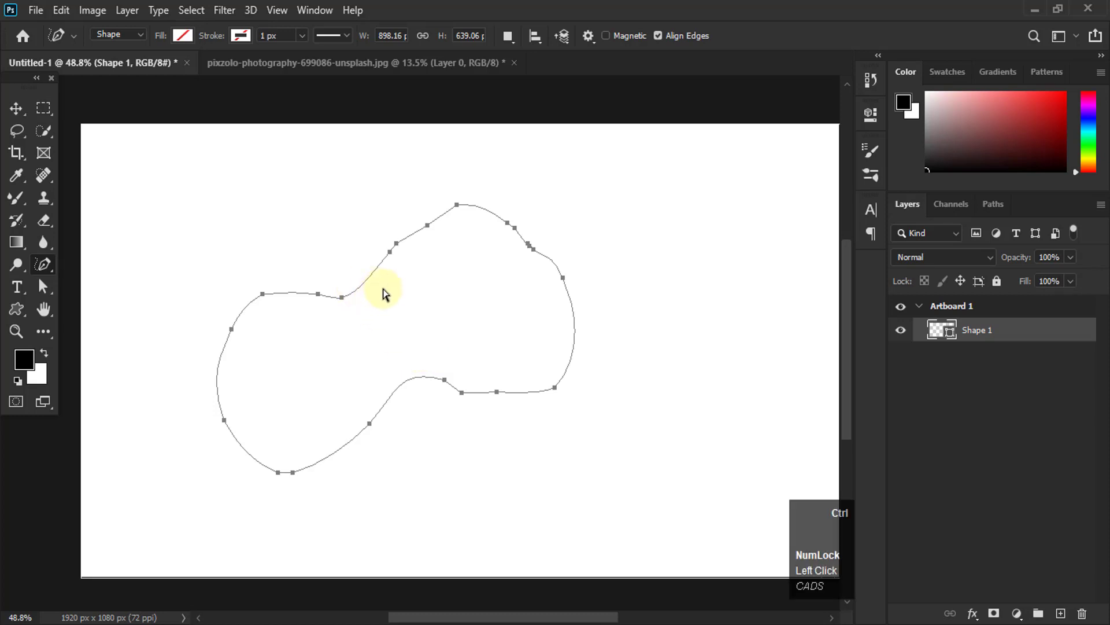
{"action": "left_click_drag", "start_coordinate": [388, 249], "coordinate": [387, 237]}
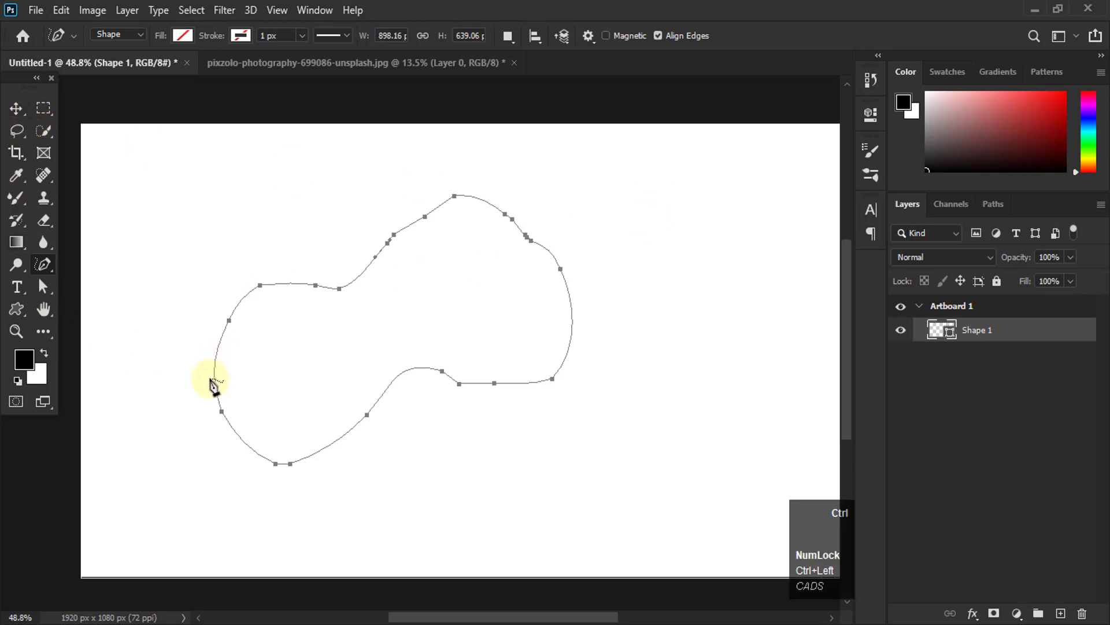
{"action": "left_click", "coordinate": [646, 245], "text": "ctrl"}
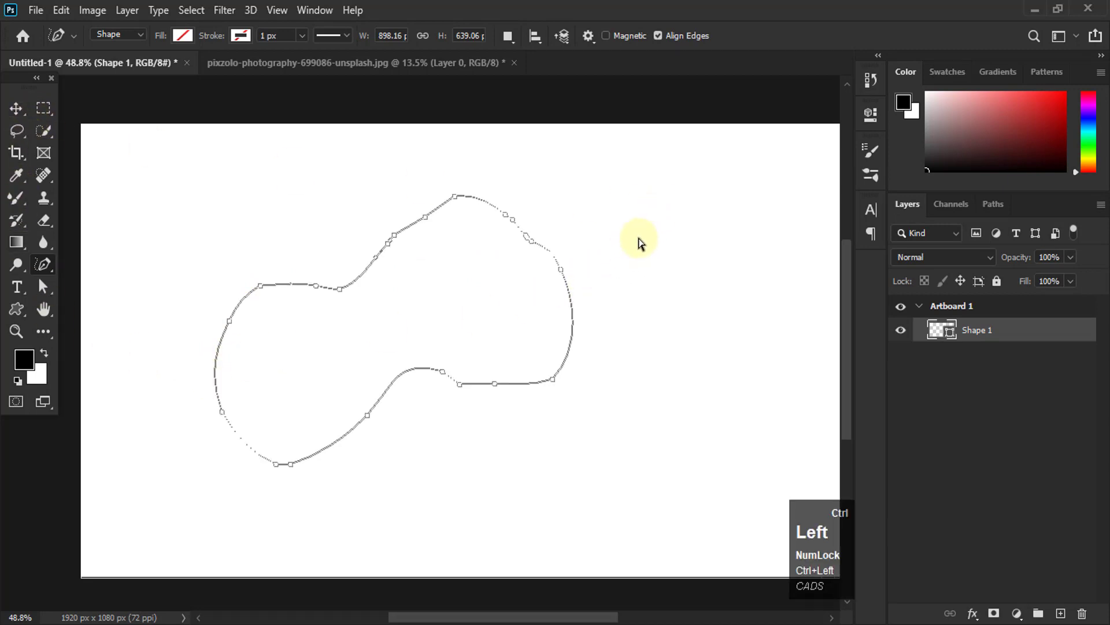
{"action": "left_click_drag", "start_coordinate": [410, 204], "coordinate": [439, 231]}
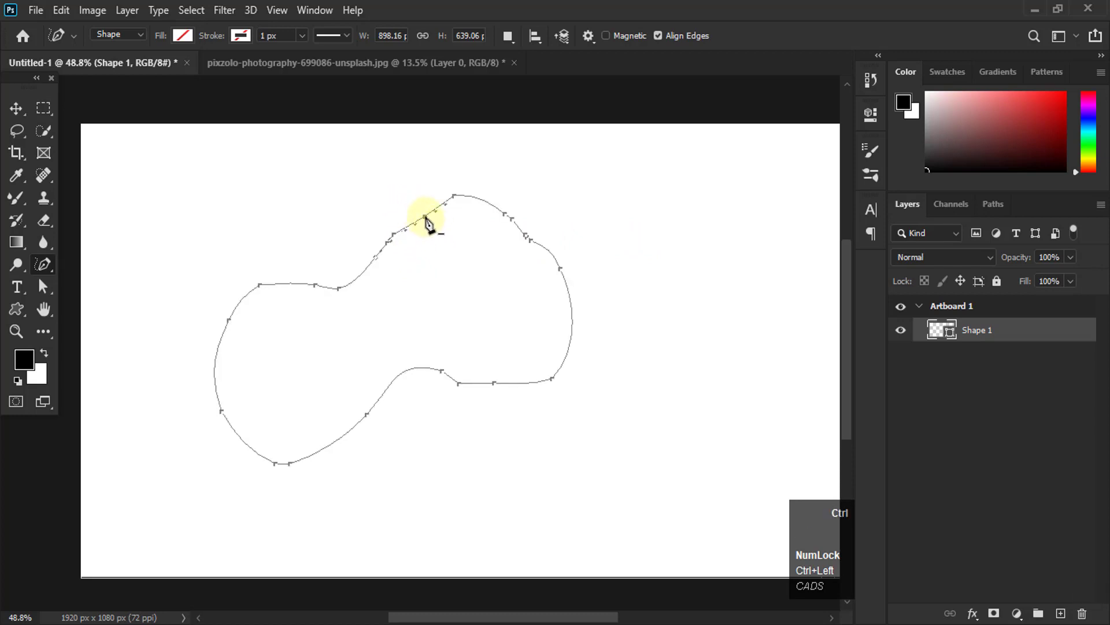
{"action": "left_click_drag", "start_coordinate": [333, 176], "coordinate": [276, 174]}
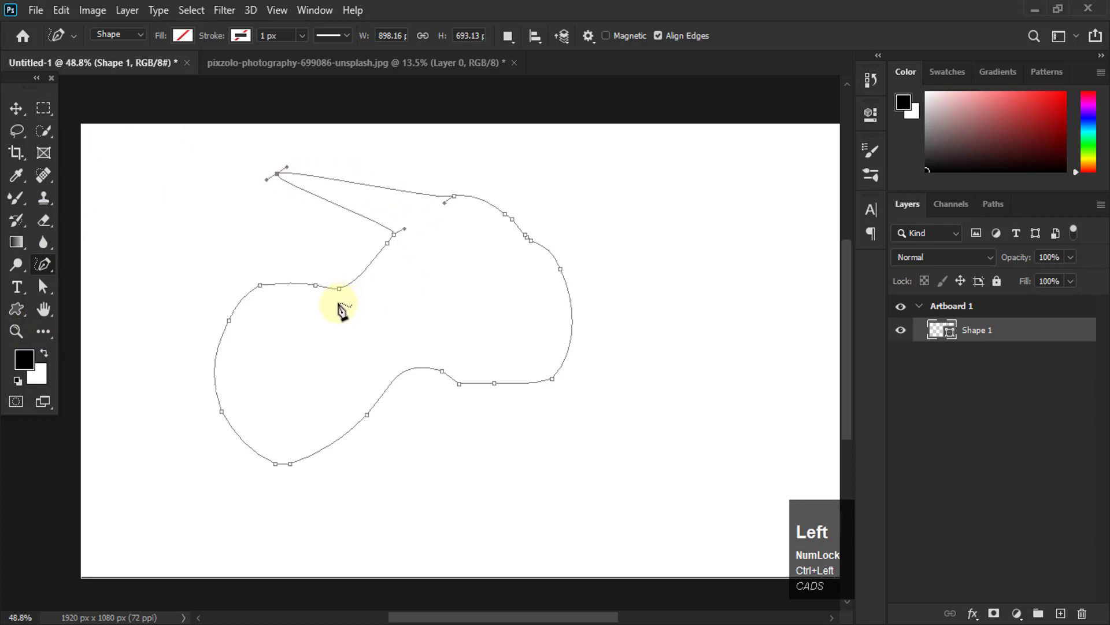
Convert the anchor at the spike's tip to a corner point, removing its handles, and delete that anchor.
{"action": "scroll", "coordinate": [279, 167], "scroll_direction": "left", "scroll_amount": 3}
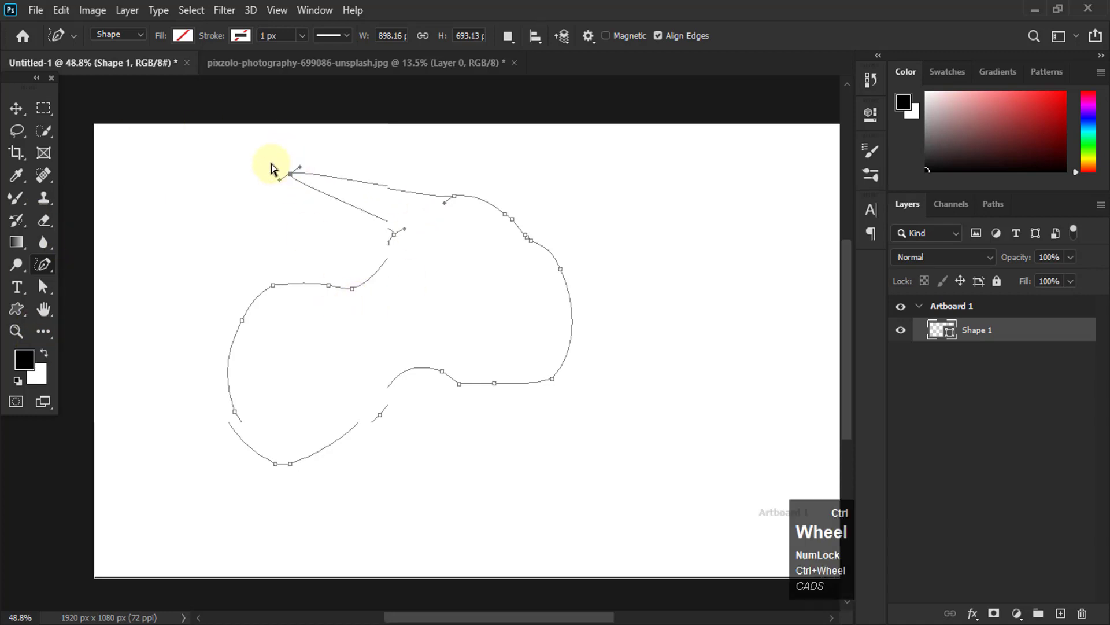
{"action": "scroll", "coordinate": [304, 159], "scroll_direction": "up", "scroll_amount": 4, "text": "alt"}
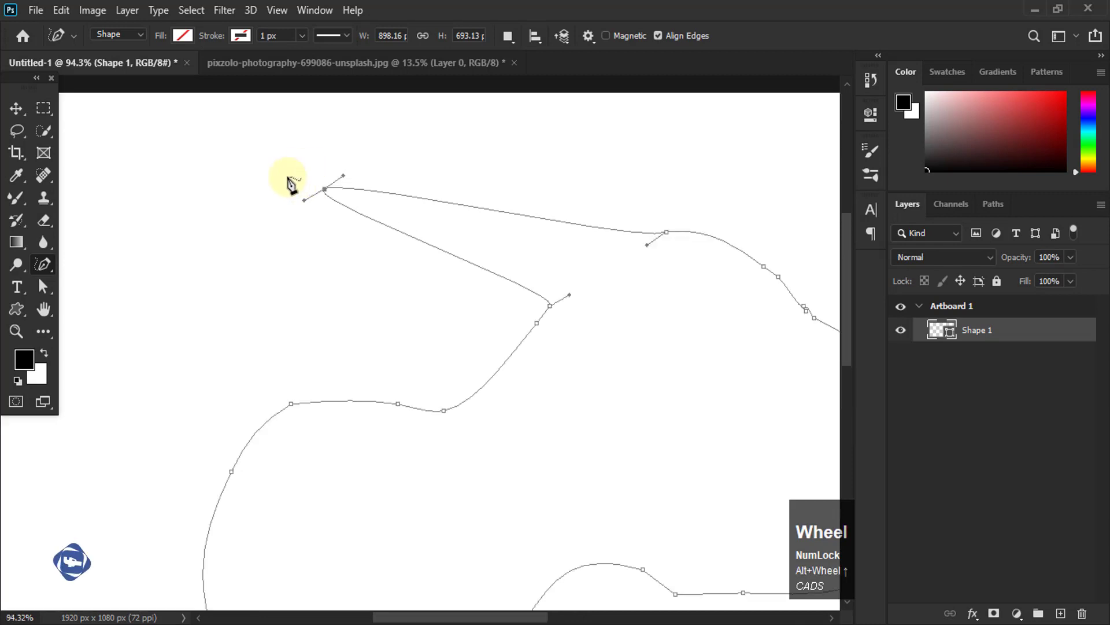
{"action": "left_click", "coordinate": [324, 191], "text": "alt"}
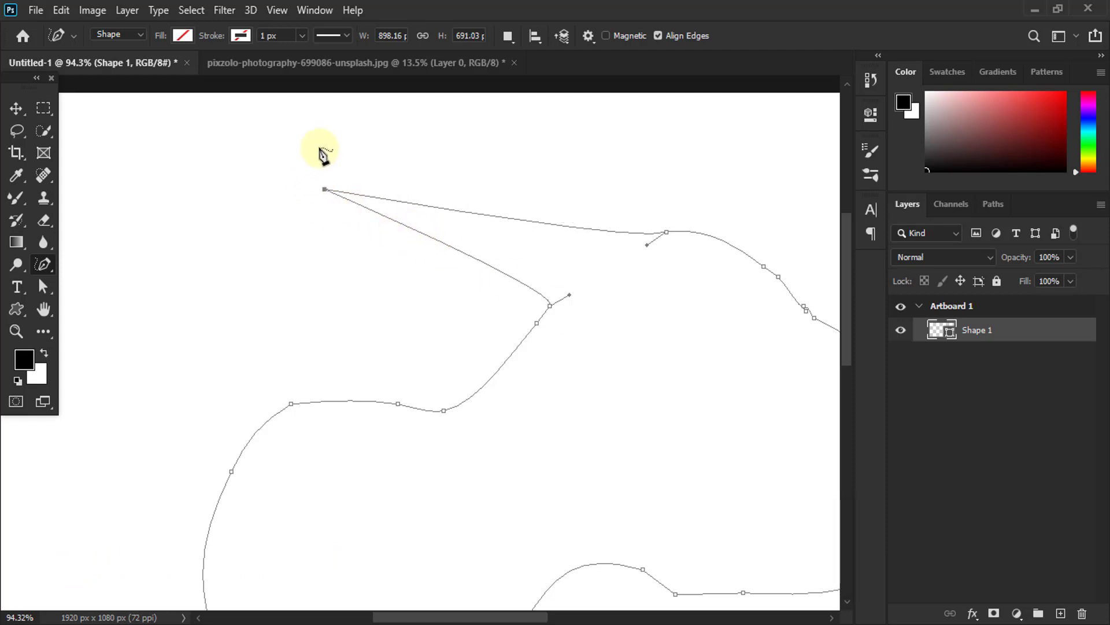
{"action": "left_click", "coordinate": [324, 191]}
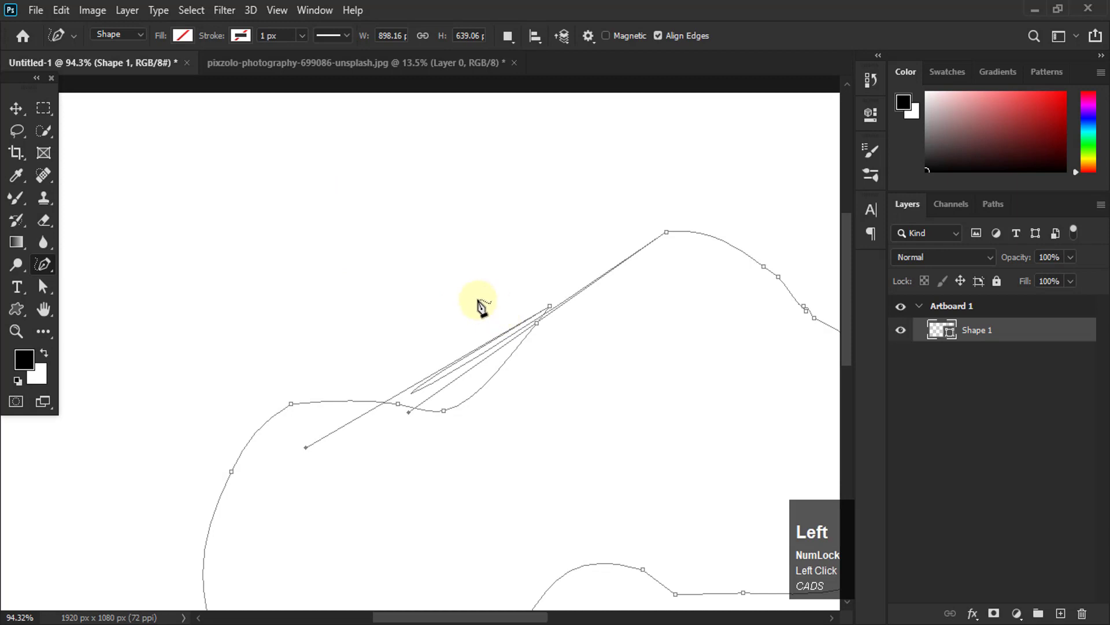
Undo the anchor edits and the freeform shape, returning to the blank artboard.
{"action": "scroll", "coordinate": [451, 273], "scroll_direction": "down", "scroll_amount": 4}
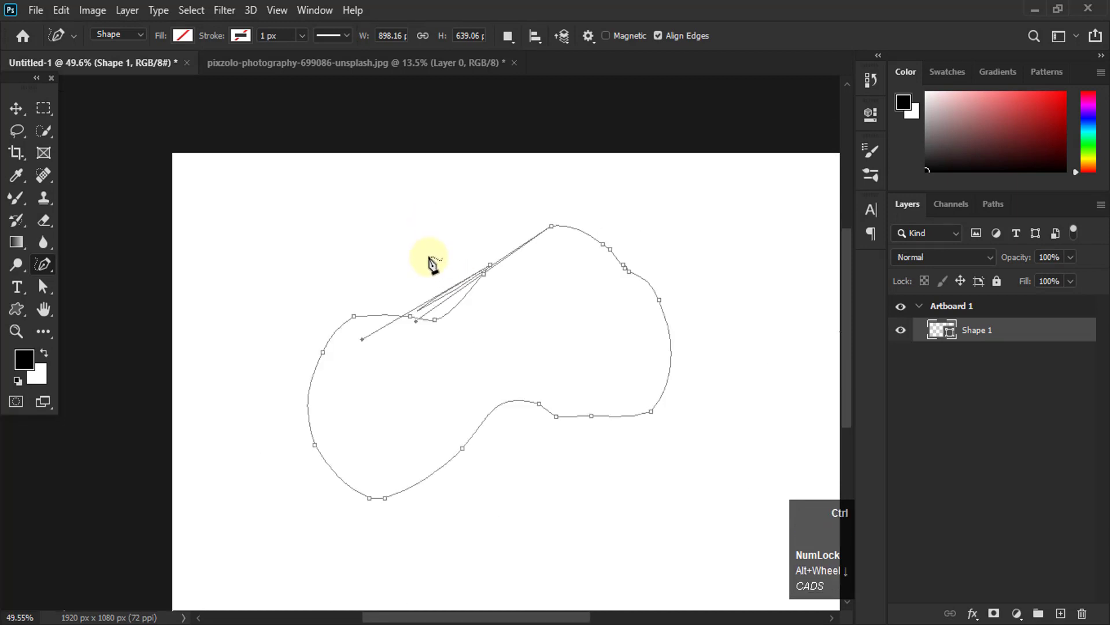
{"action": "key", "text": "ctrl+z"}
{"action": "key", "text": "ctrl+z"}
{"action": "key", "text": "ctrl+z"}
{"action": "key", "text": "ctrl+z"}
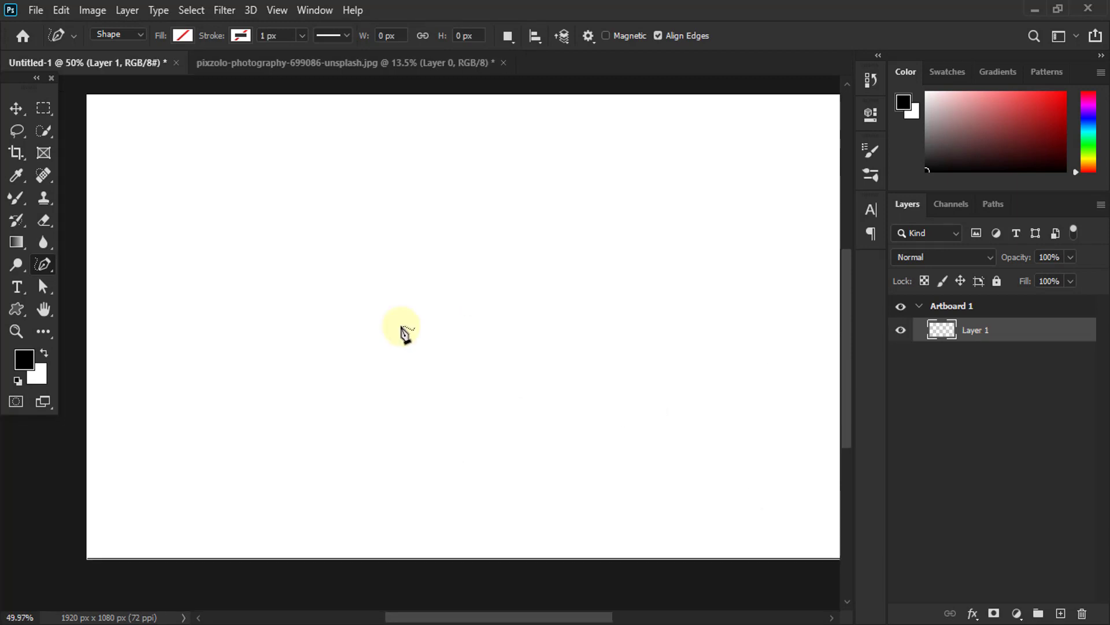
Place three points in a nearly straight horizontal row about 968 px wide with the Curvature Pen Tool.
{"action": "left_click", "coordinate": [46, 264]}
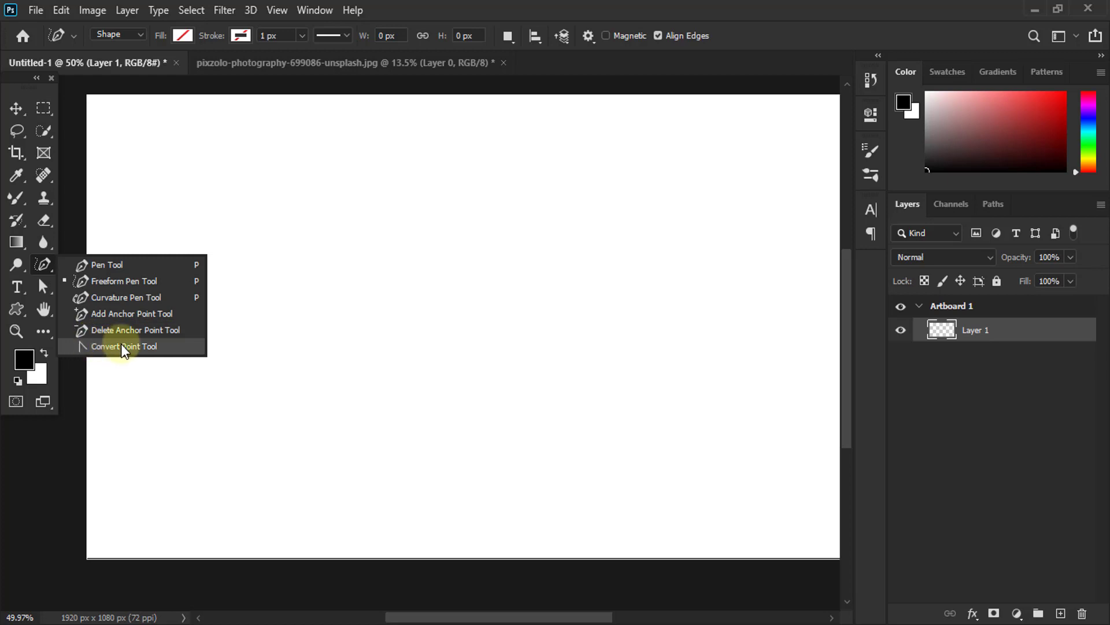
{"action": "left_click", "coordinate": [109, 296]}
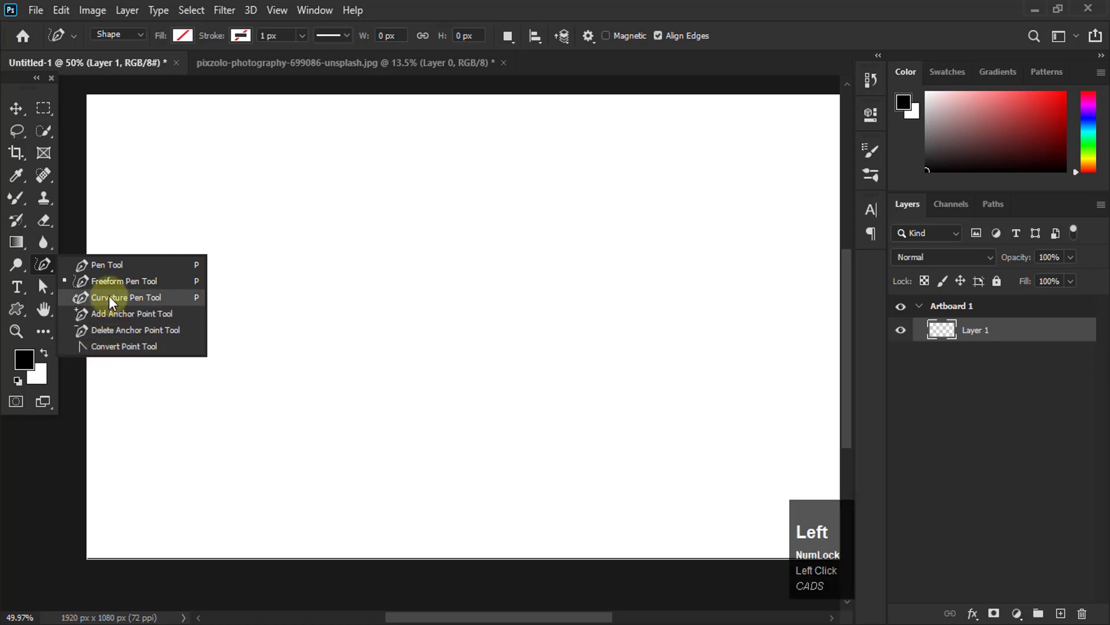
{"action": "left_click", "coordinate": [261, 222]}
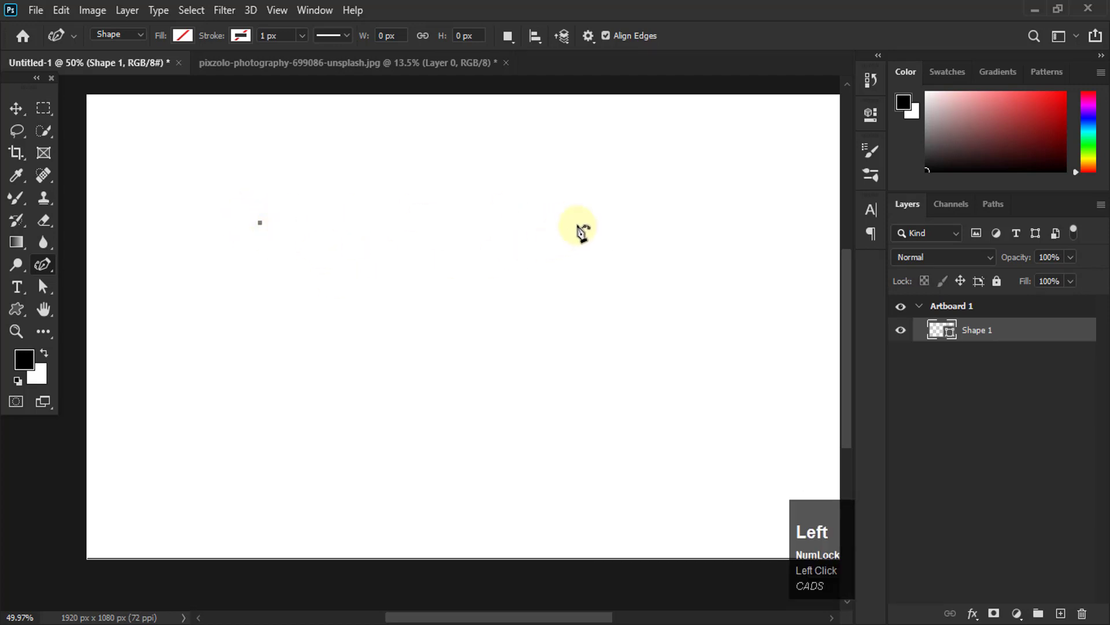
{"action": "left_click", "coordinate": [452, 220]}
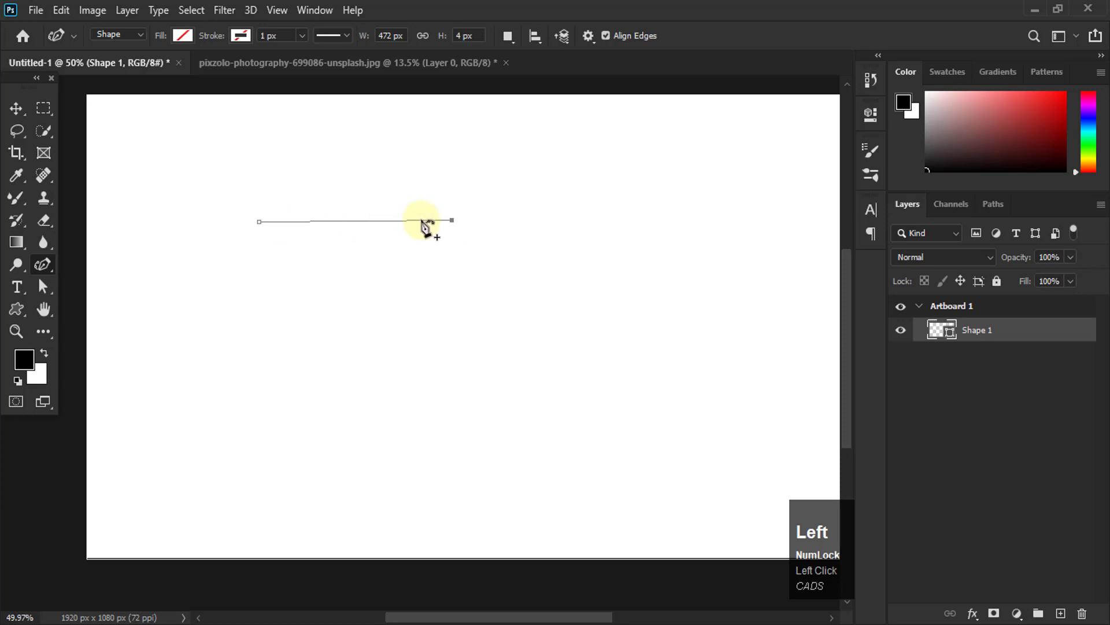
{"action": "left_click", "coordinate": [654, 218]}
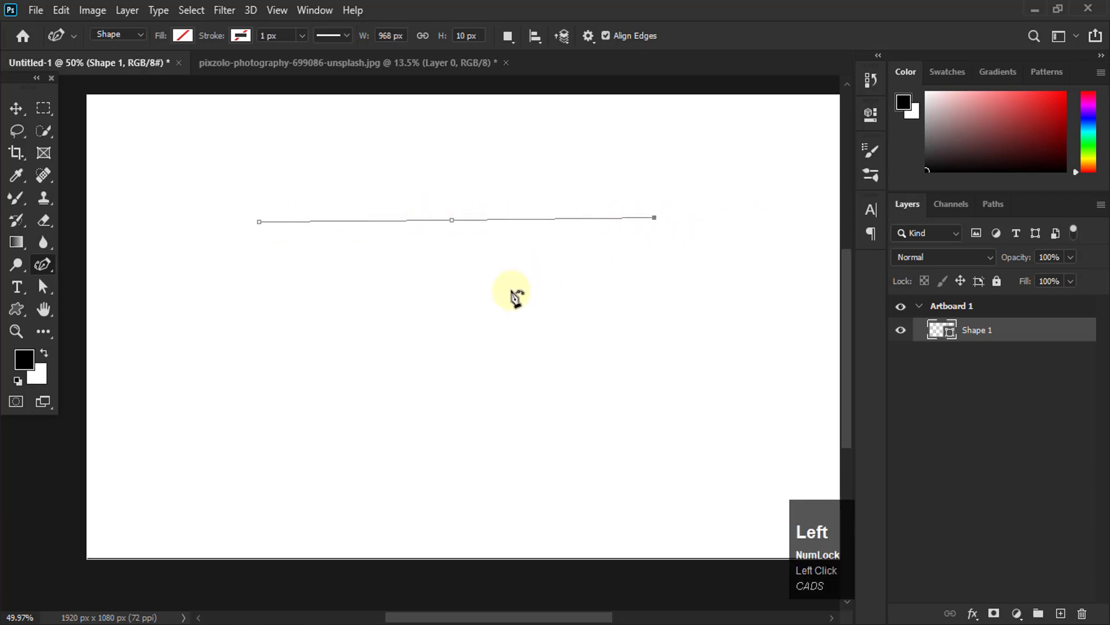
Undo the last two curvature points and place two new ones to form a downward-bending arc about 681 by 533 px.
{"action": "key", "text": "ctrl+z"}
{"action": "key", "text": "ctrl+z"}
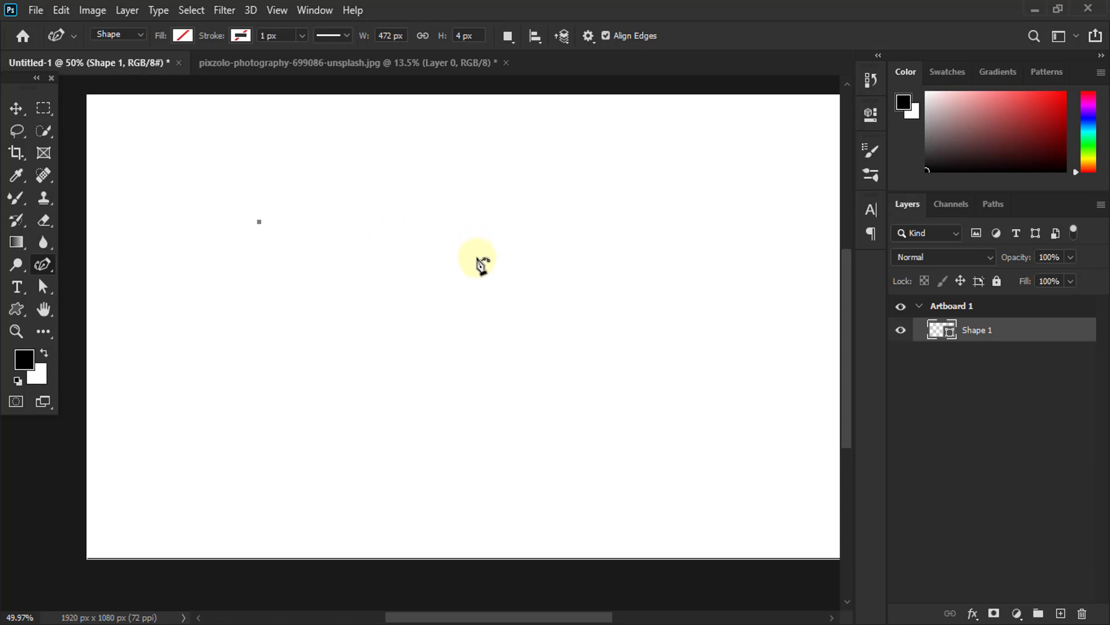
{"action": "left_click", "coordinate": [481, 264]}
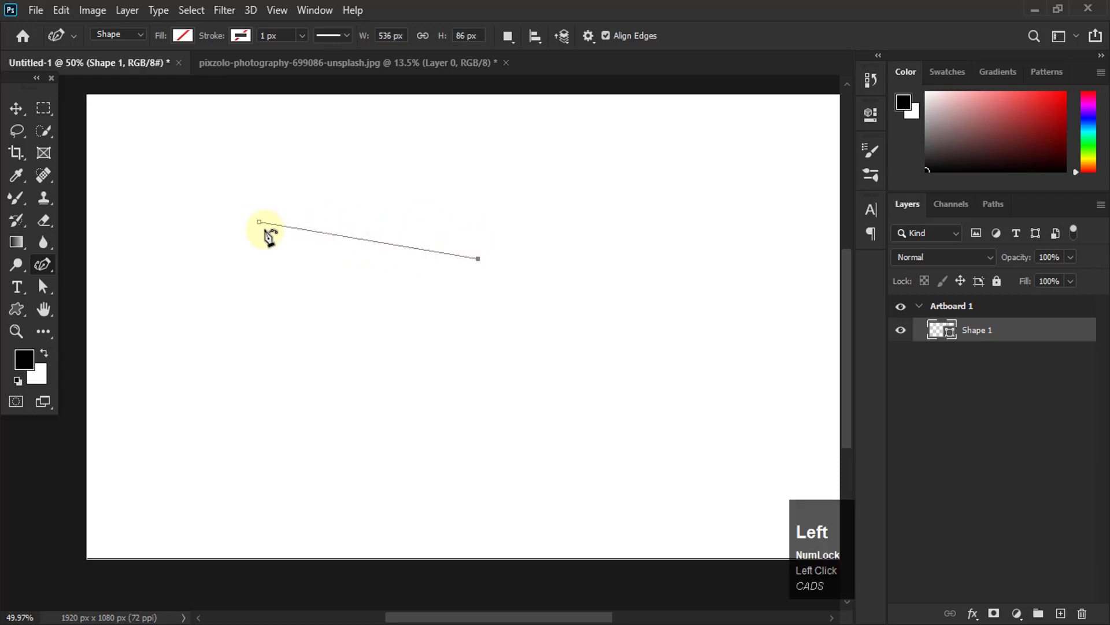
{"action": "left_click", "coordinate": [537, 434]}
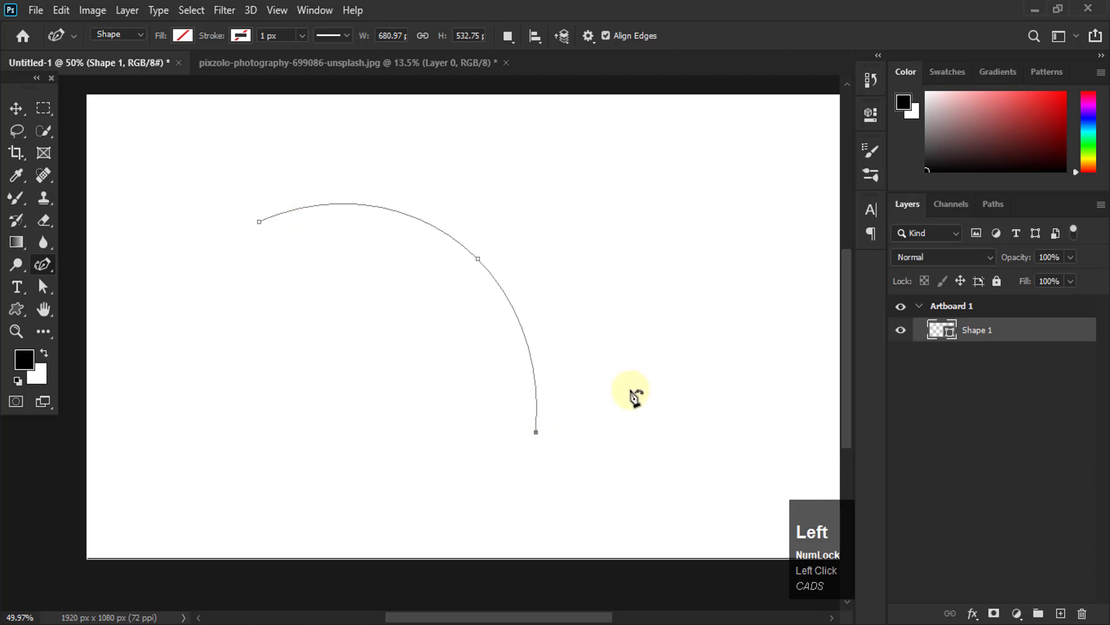
Add a fourth curvature point at the lower left and close the arc into a rounded shape about 850 by 744 px.
{"action": "left_click", "coordinate": [220, 450]}
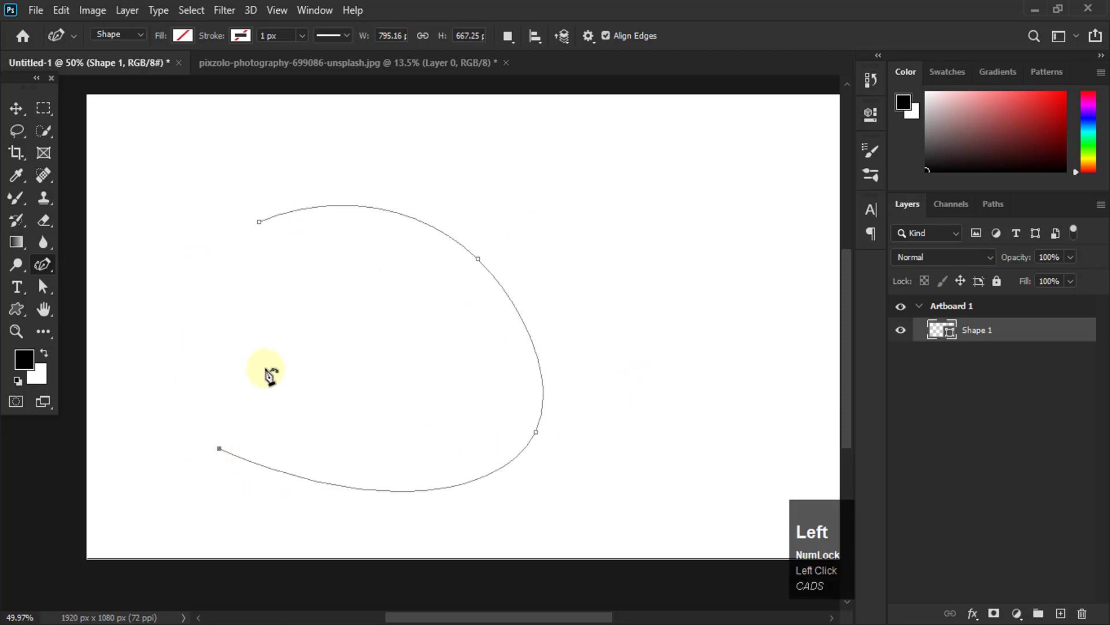
{"action": "left_click", "coordinate": [260, 222]}
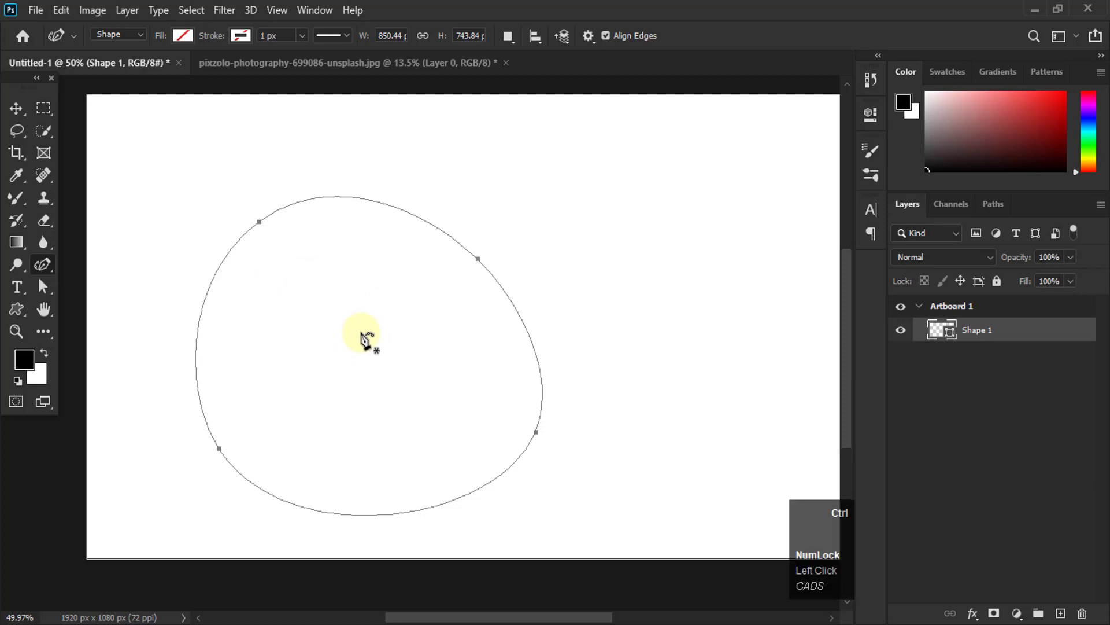
Undo the closed shape and all remaining curvature points, returning to the blank artboard.
{"action": "key", "text": "ctrl+z"}
{"action": "key", "text": "ctrl+z"}
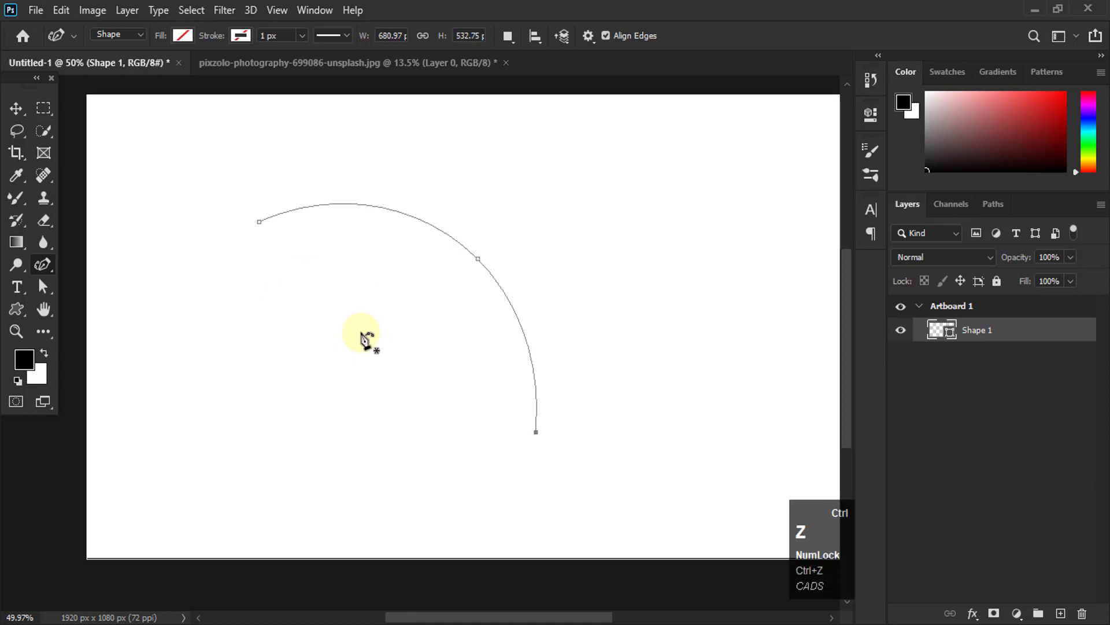
{"action": "key", "text": "ctrl+z"}
{"action": "key", "text": "ctrl+z"}
{"action": "key", "text": "ctrl+z"}
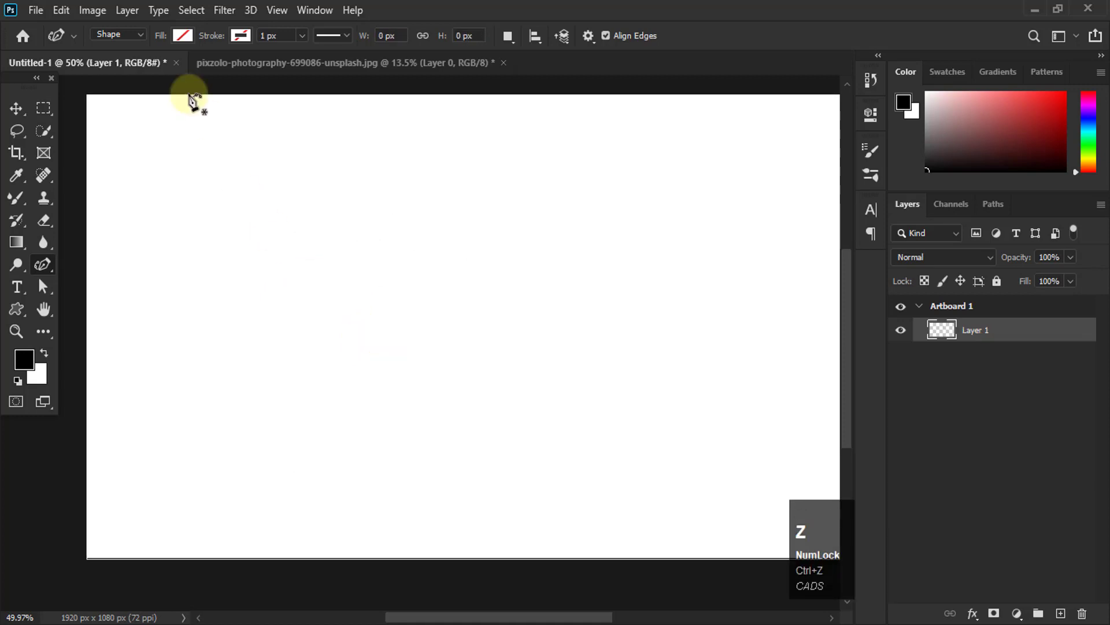
Set the Curvature Pen Tool to Path mode and switch to the pasta plate photo document.
{"action": "left_click", "coordinate": [121, 34]}
{"action": "left_click", "coordinate": [106, 62]}
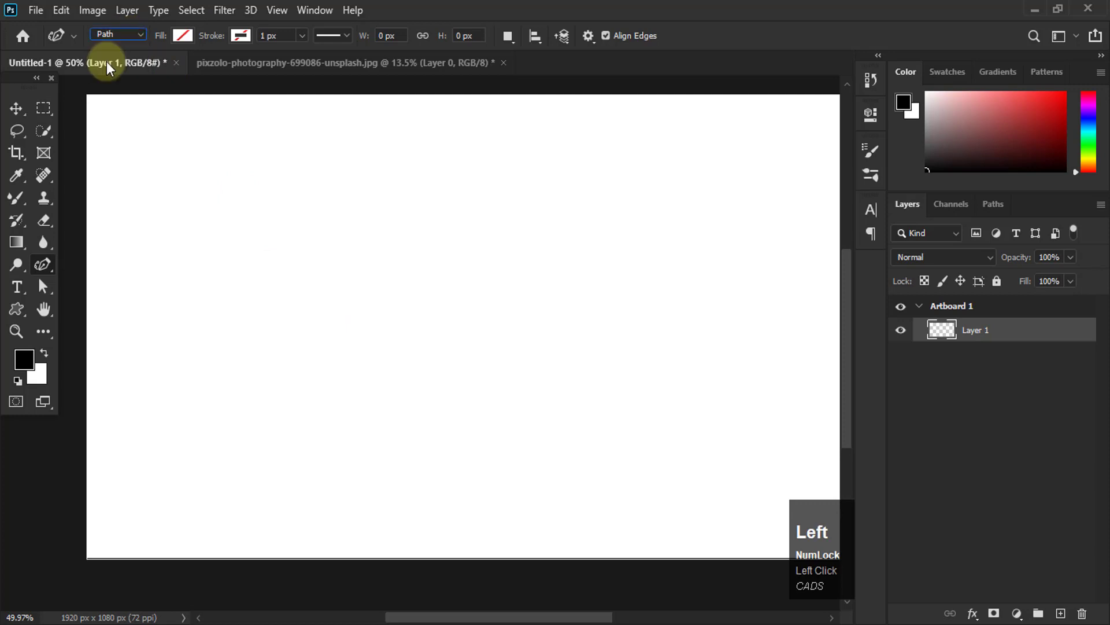
{"action": "left_click", "coordinate": [345, 62]}
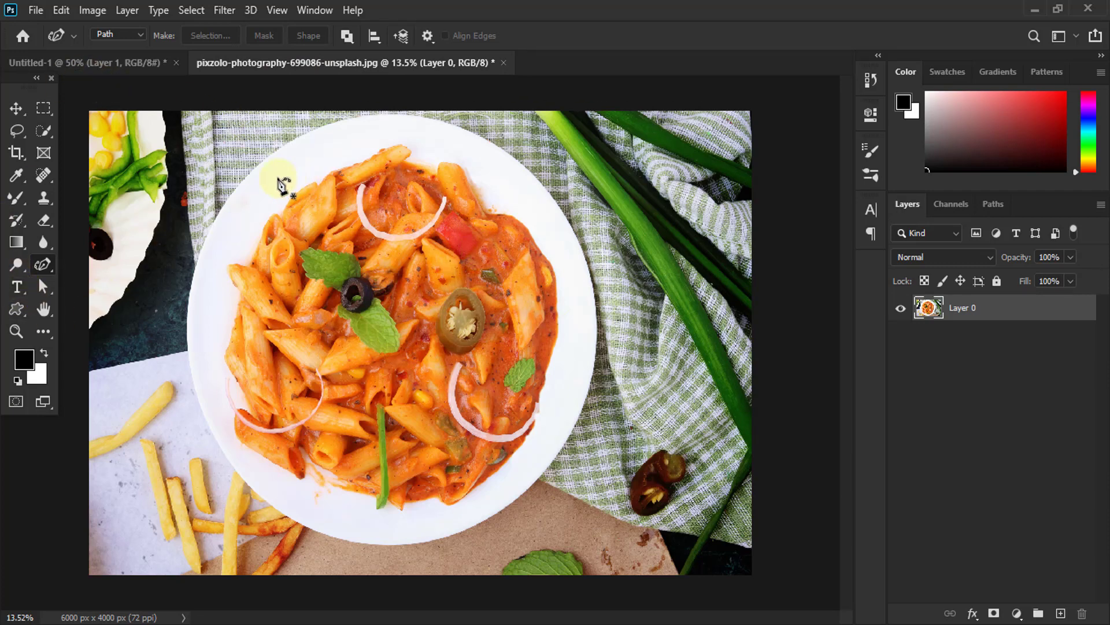
Start a curvature path at the plate's top edge and trace its rim counterclockwise to the plate's left edge.
{"action": "left_click", "coordinate": [363, 119]}
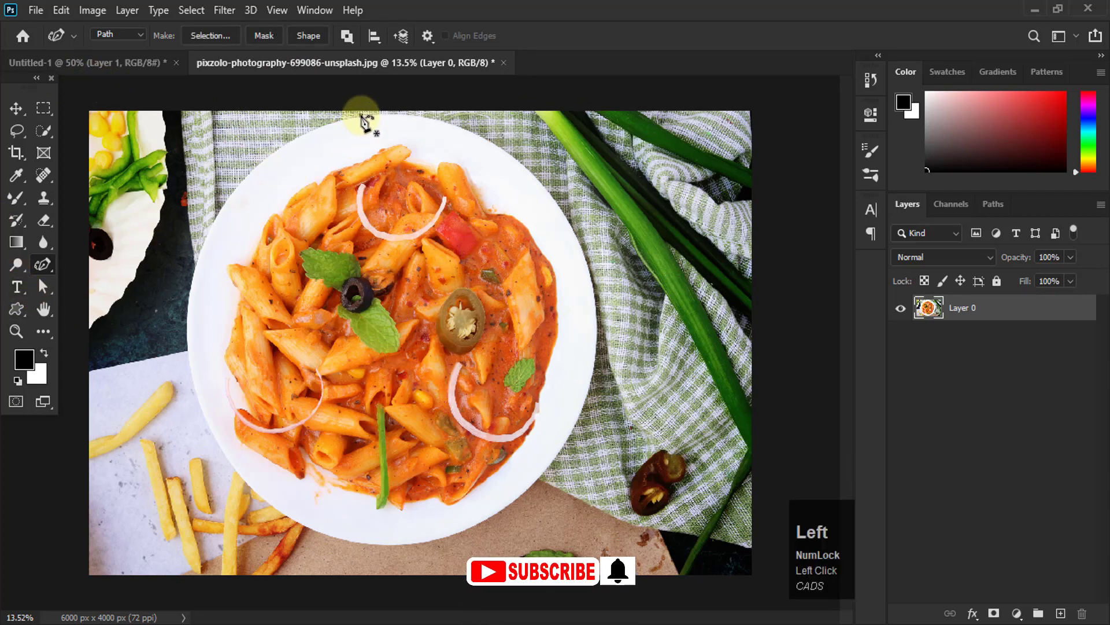
{"action": "left_click", "coordinate": [227, 228]}
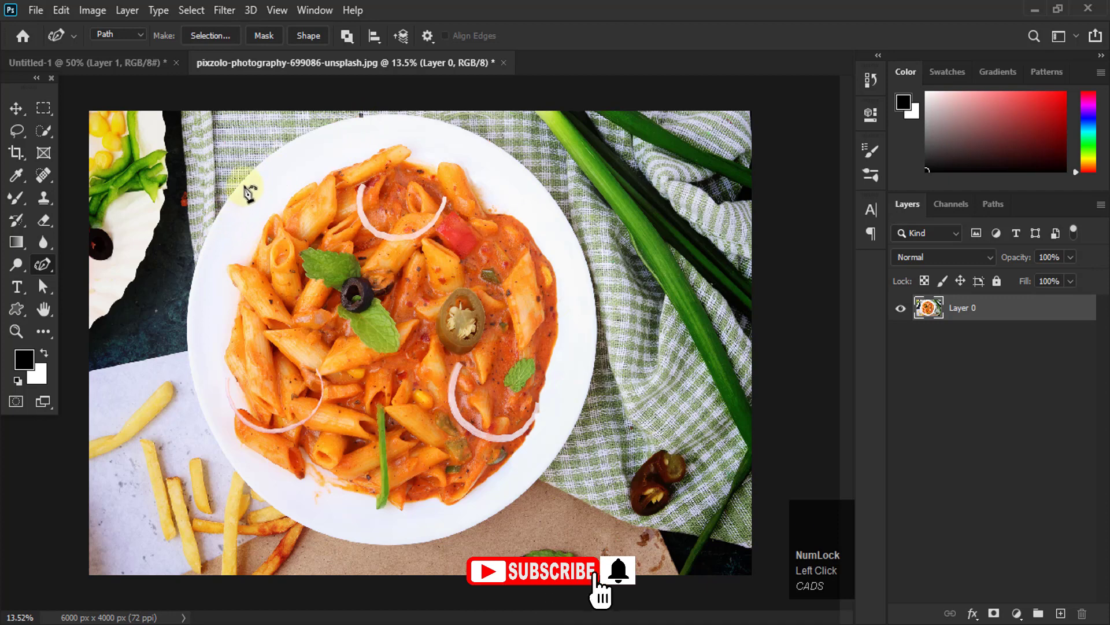
{"action": "left_click", "coordinate": [250, 173]}
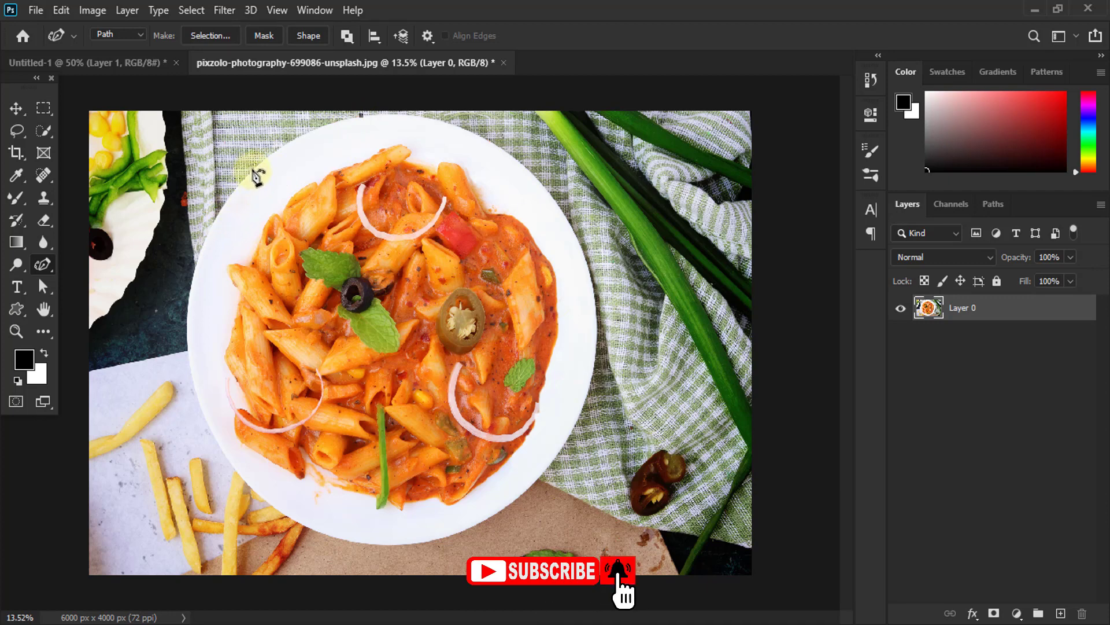
{"action": "left_click", "coordinate": [252, 169]}
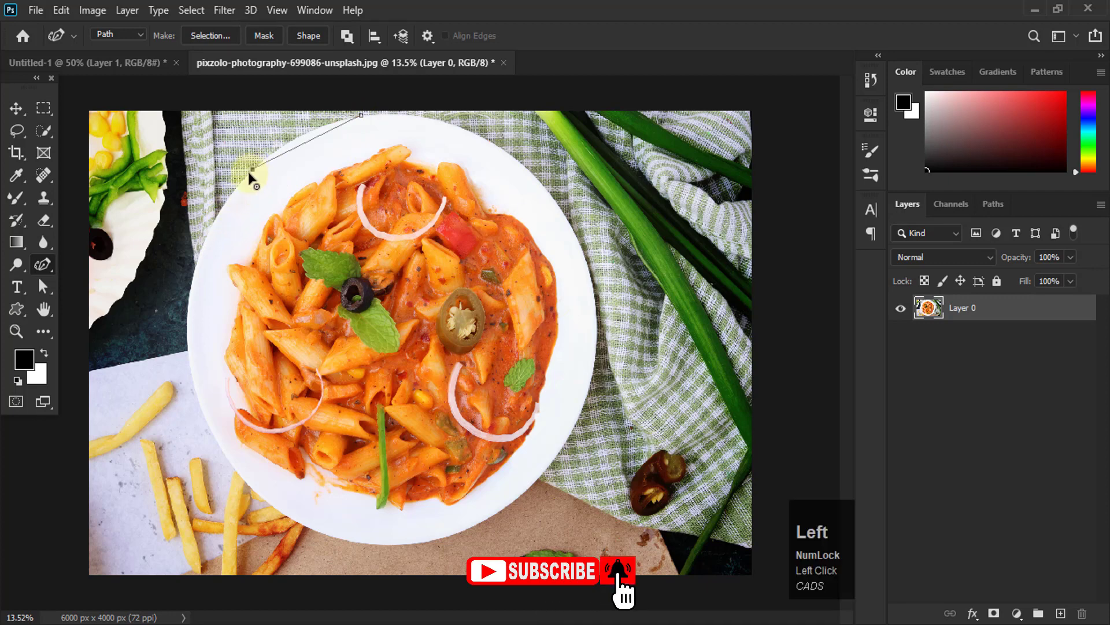
{"action": "left_click", "coordinate": [184, 315]}
{"action": "left_click", "coordinate": [377, 119]}
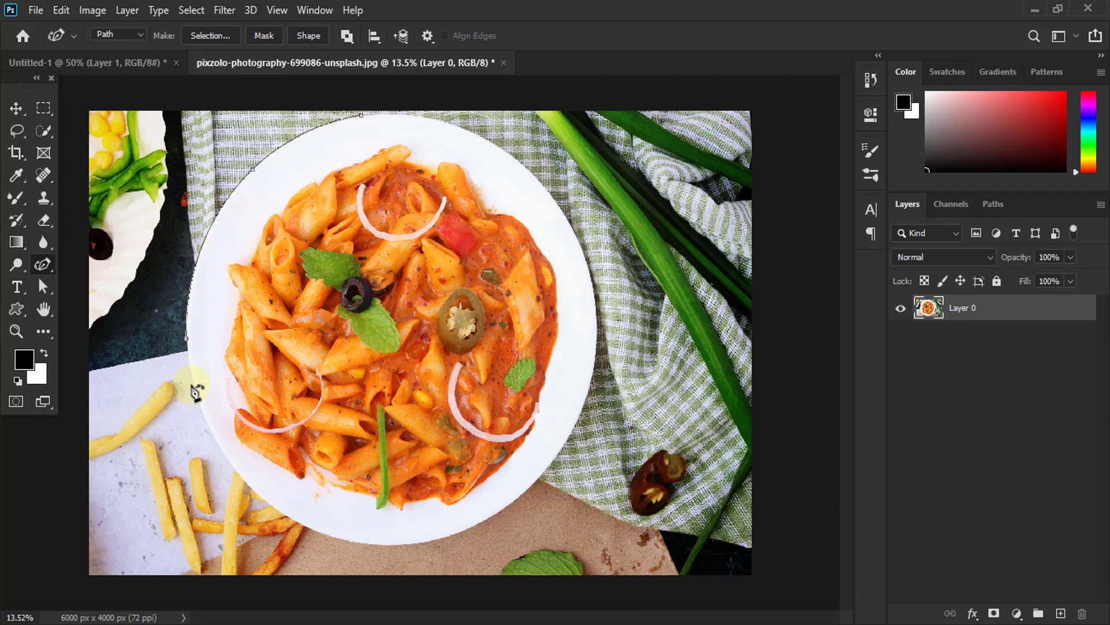
Continue the curvature path around the plate's bottom and right rim and close it at the starting point.
{"action": "left_click", "coordinate": [251, 489]}
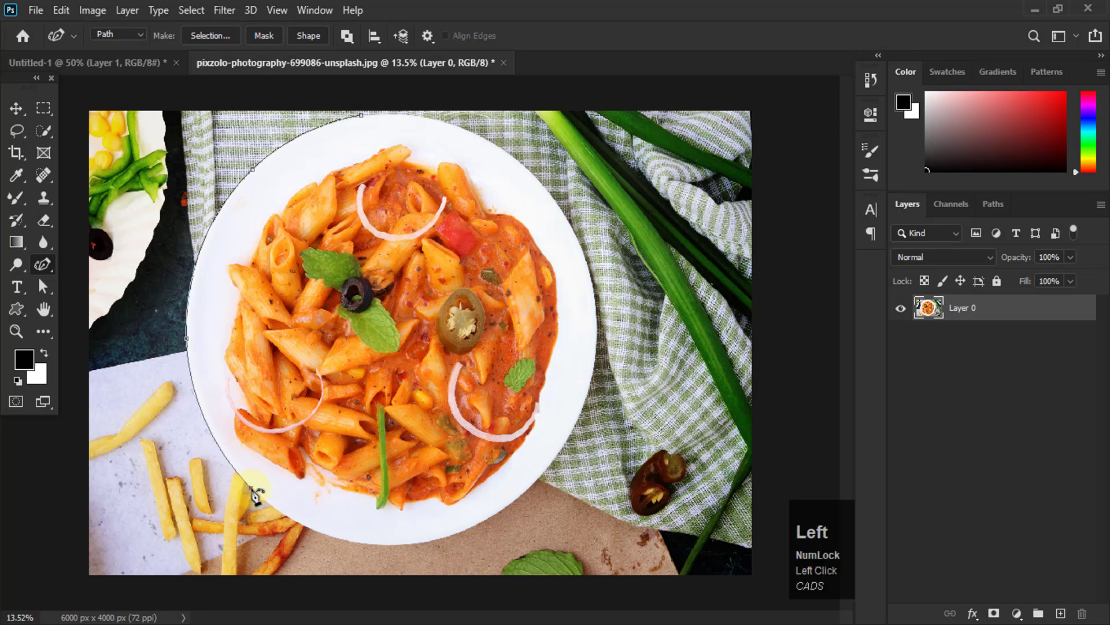
{"action": "left_click", "coordinate": [380, 545]}
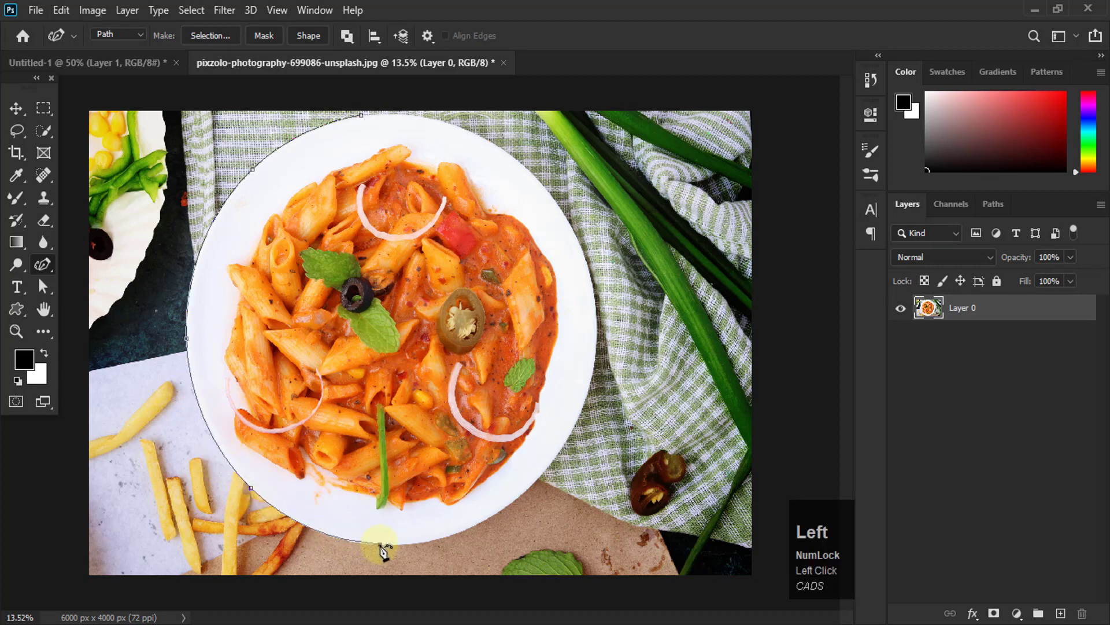
{"action": "left_click", "coordinate": [531, 490]}
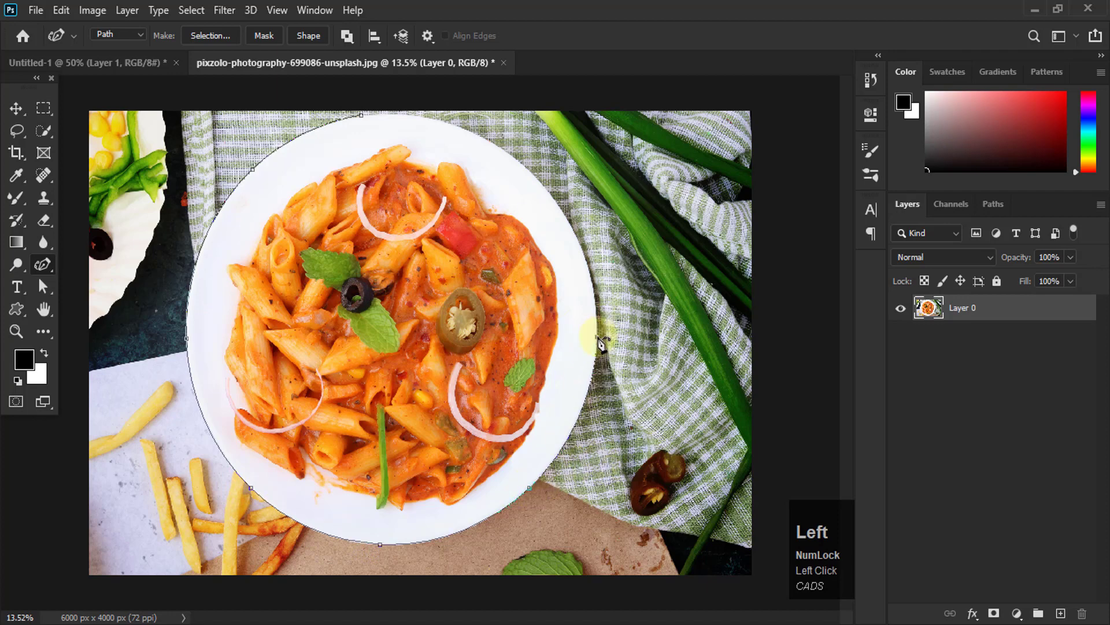
{"action": "left_click", "coordinate": [598, 338]}
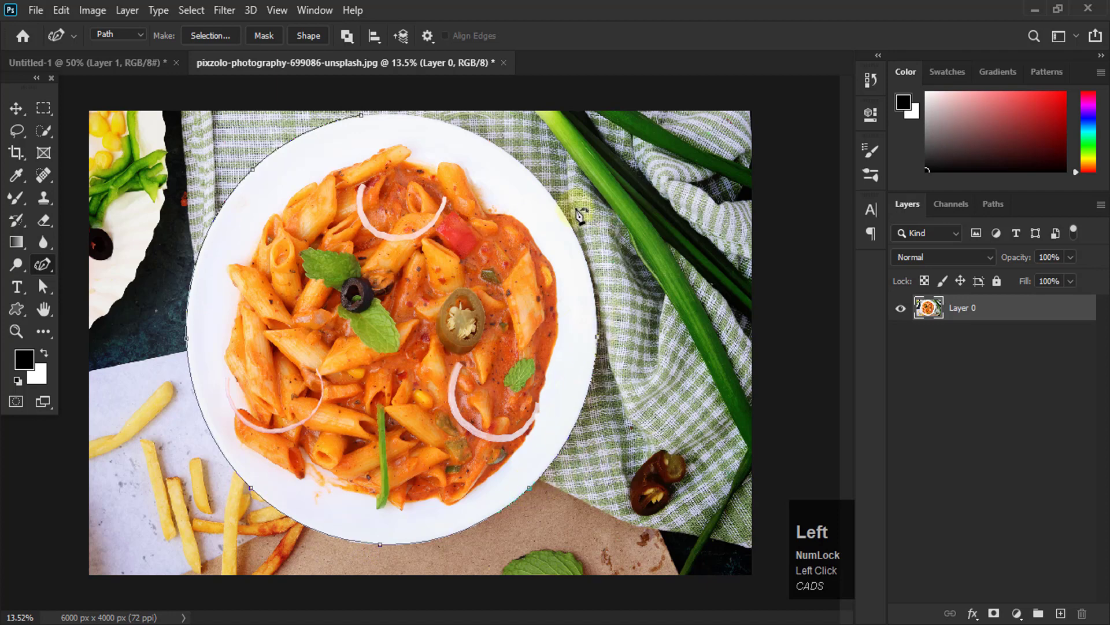
{"action": "left_click", "coordinate": [549, 192]}
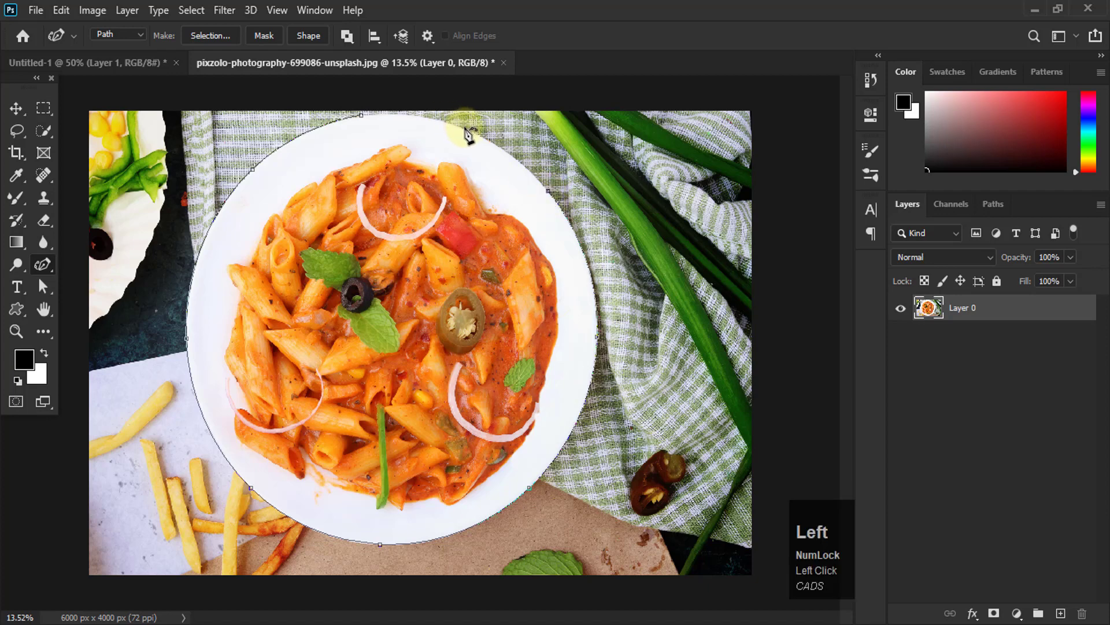
{"action": "left_click", "coordinate": [466, 131]}
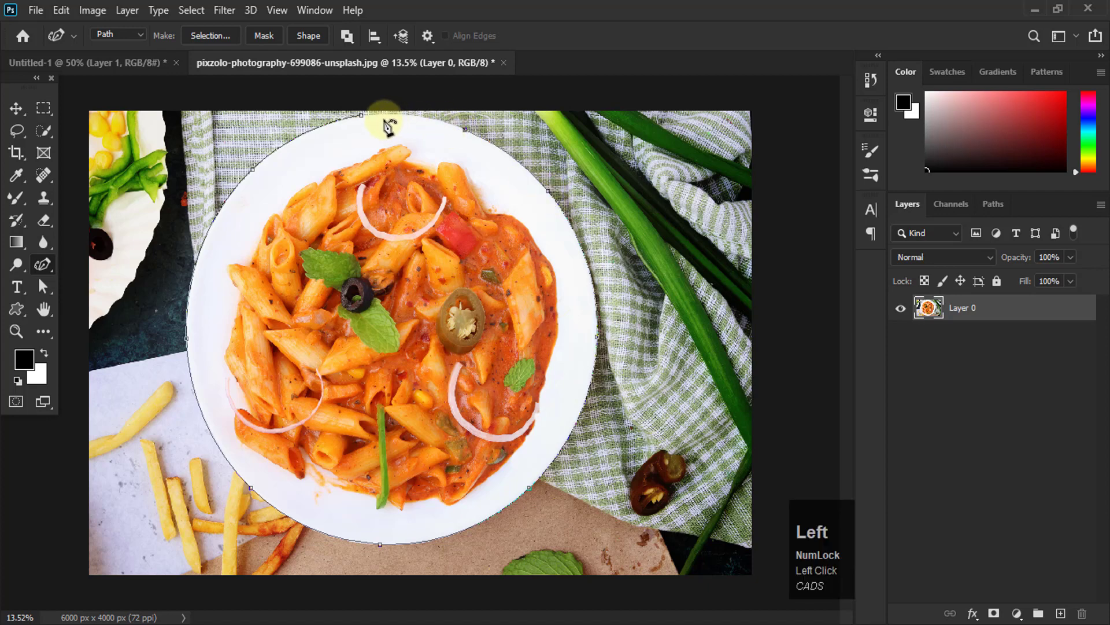
{"action": "left_click", "coordinate": [361, 115]}
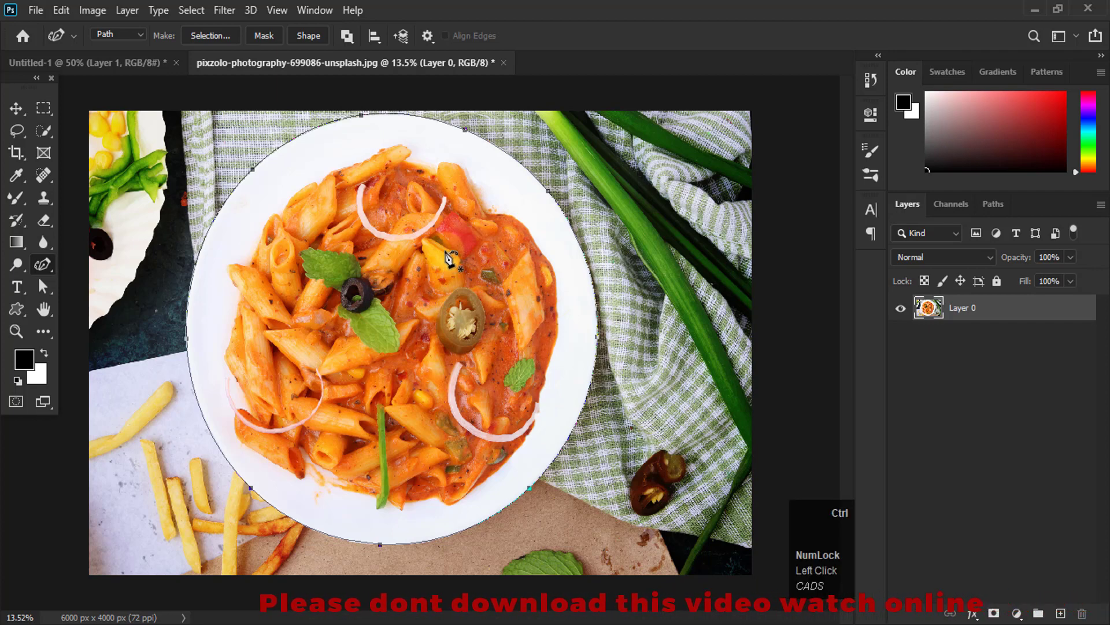
Turn the plate path into a selection, copy it to a new layer and hide Layer 0.
{"action": "key", "text": "ctrl+Return"}
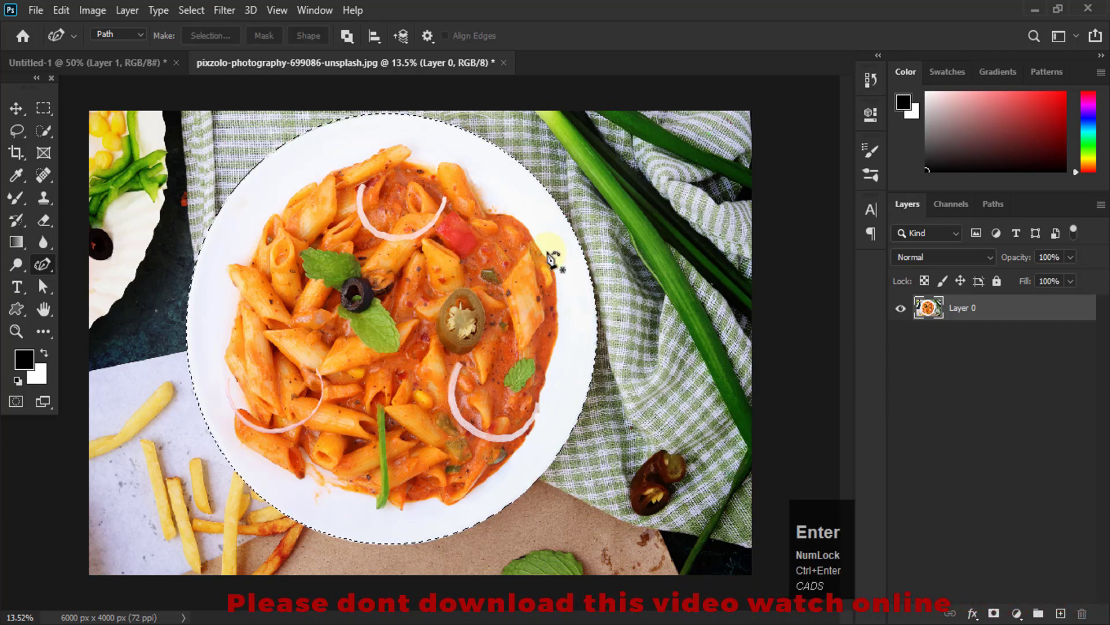
{"action": "key", "text": "ctrl+j"}
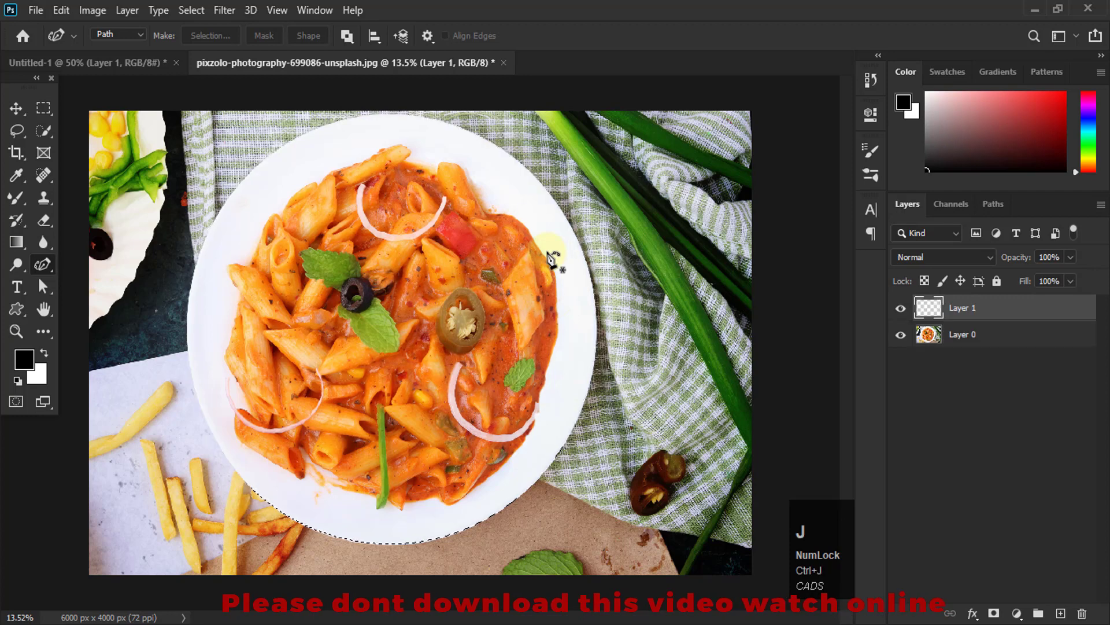
{"action": "left_click", "coordinate": [901, 334]}
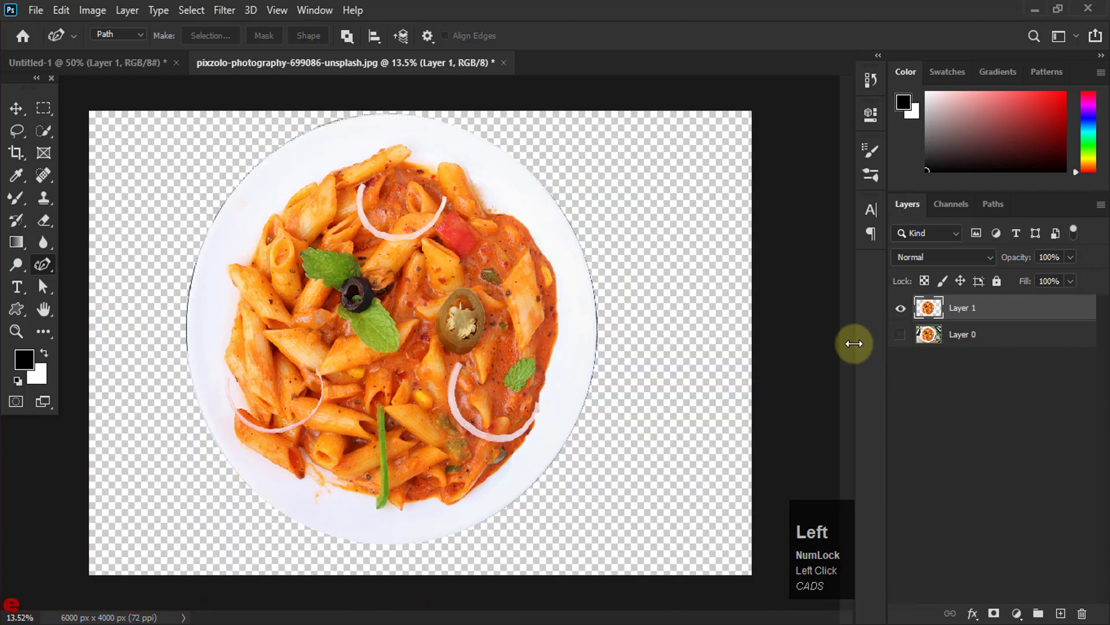
Undo the plate cutout and its path in the photo, restoring the original image with only Layer 0.
{"action": "left_click", "coordinate": [149, 62]}
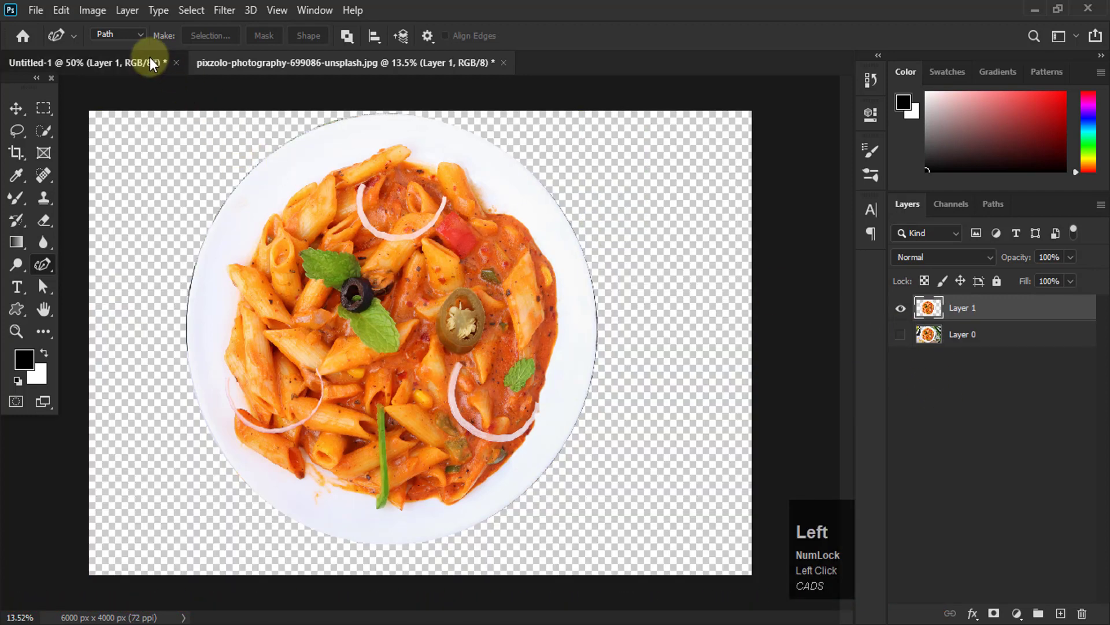
{"action": "left_click", "coordinate": [322, 65]}
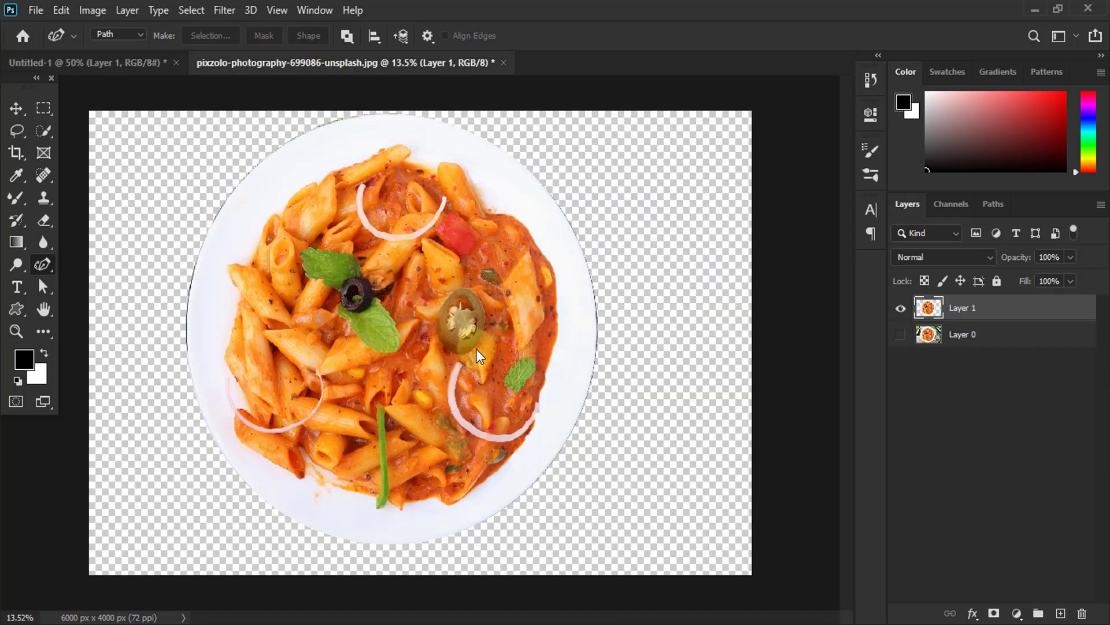
{"action": "key", "text": "ctrl"}
{"action": "key", "text": "ctrl+z"}
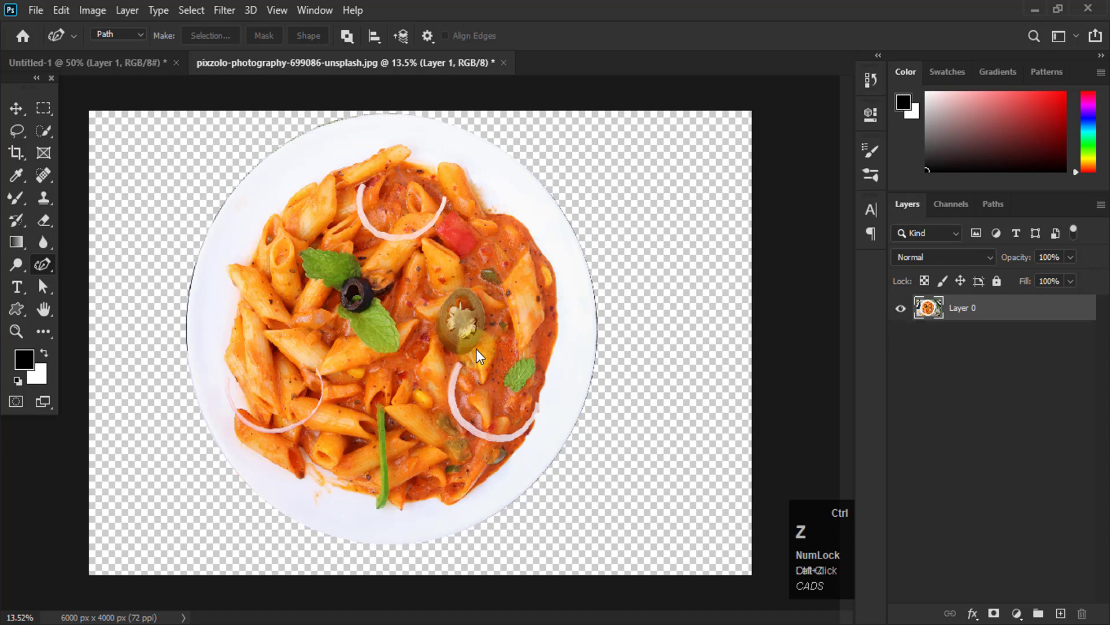
{"action": "key", "text": "ctrl+z"}
{"action": "key", "text": "ctrl+z"}
{"action": "key", "text": "ctrl+z"}
{"action": "key", "text": "ctrl+z"}
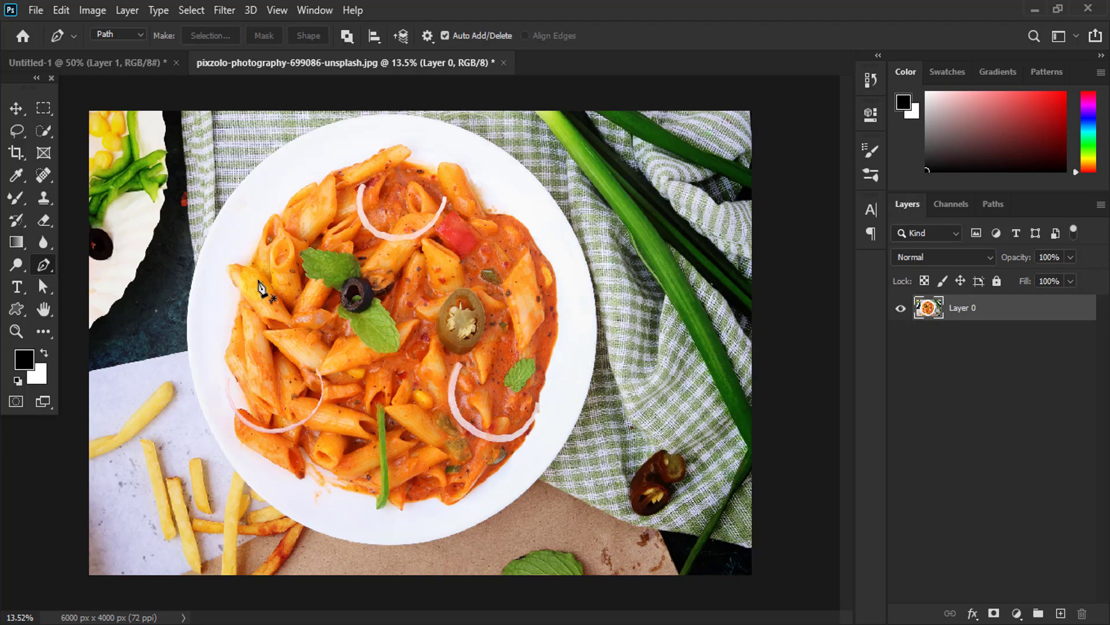
Choose the standard Pen Tool in Shape mode and switch to the Untitled-1 document.
{"action": "left_click", "coordinate": [43, 265]}
{"action": "left_click", "coordinate": [116, 258]}
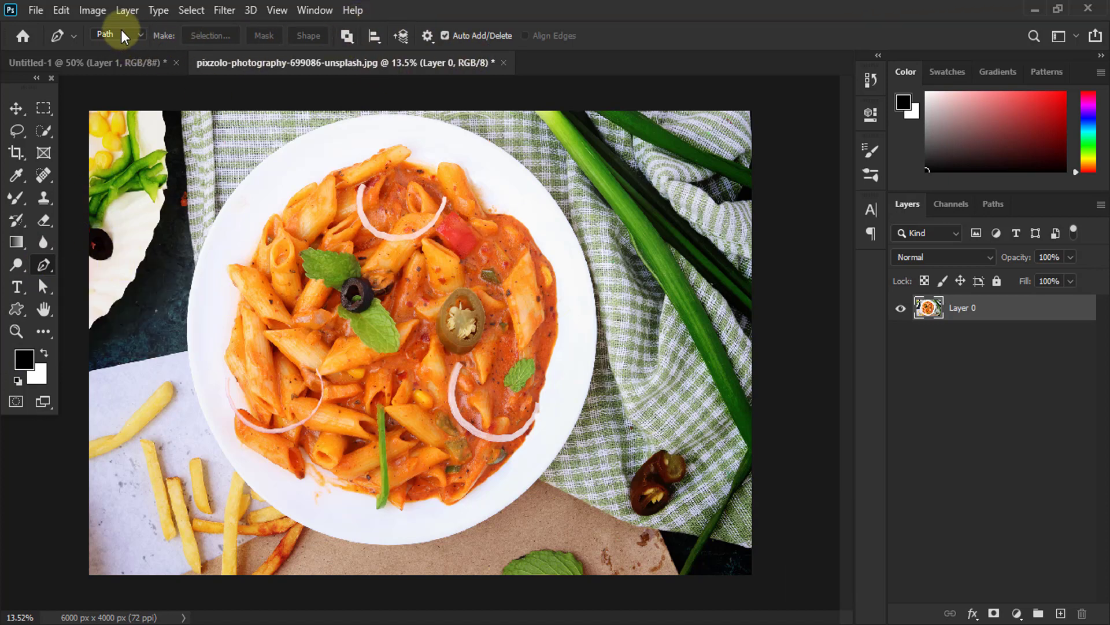
{"action": "left_click", "coordinate": [121, 31]}
{"action": "left_click", "coordinate": [120, 47]}
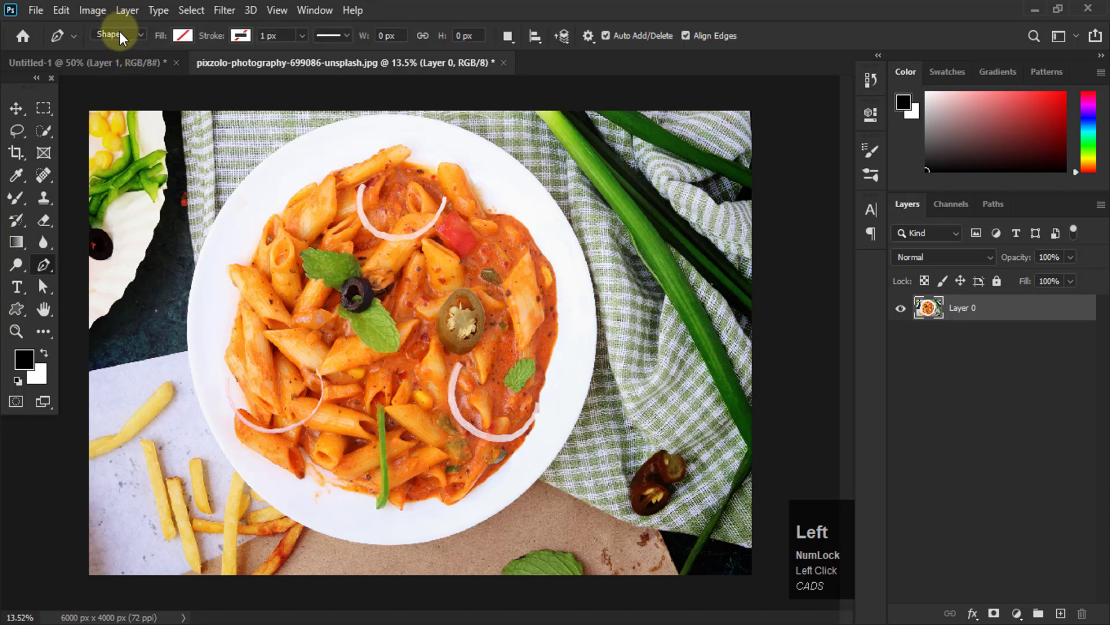
{"action": "left_click", "coordinate": [119, 33]}
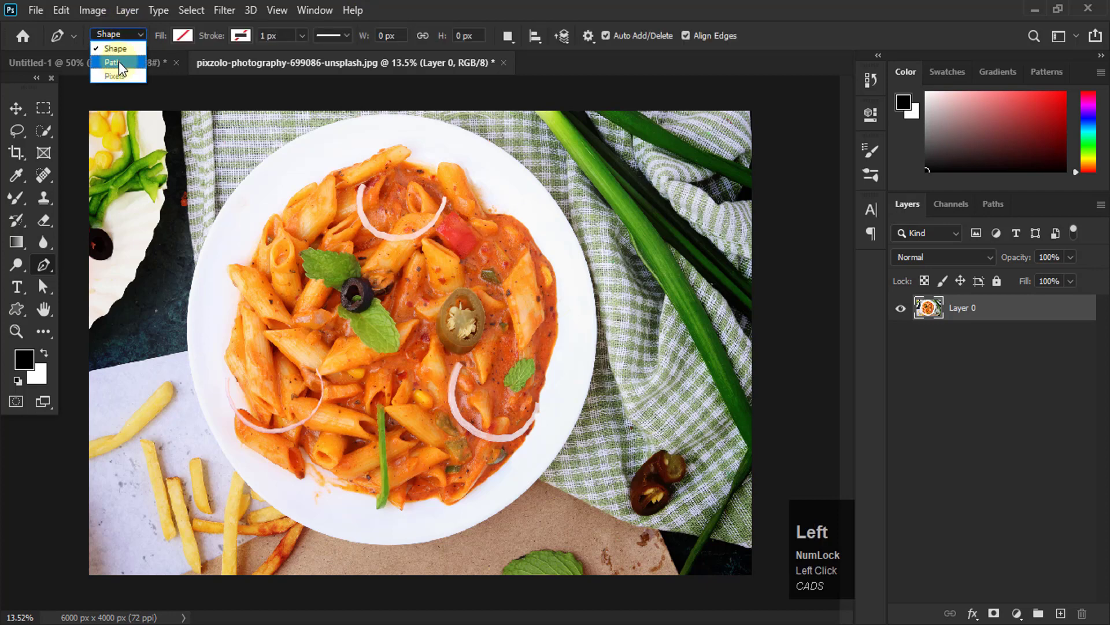
{"action": "left_click", "coordinate": [130, 48]}
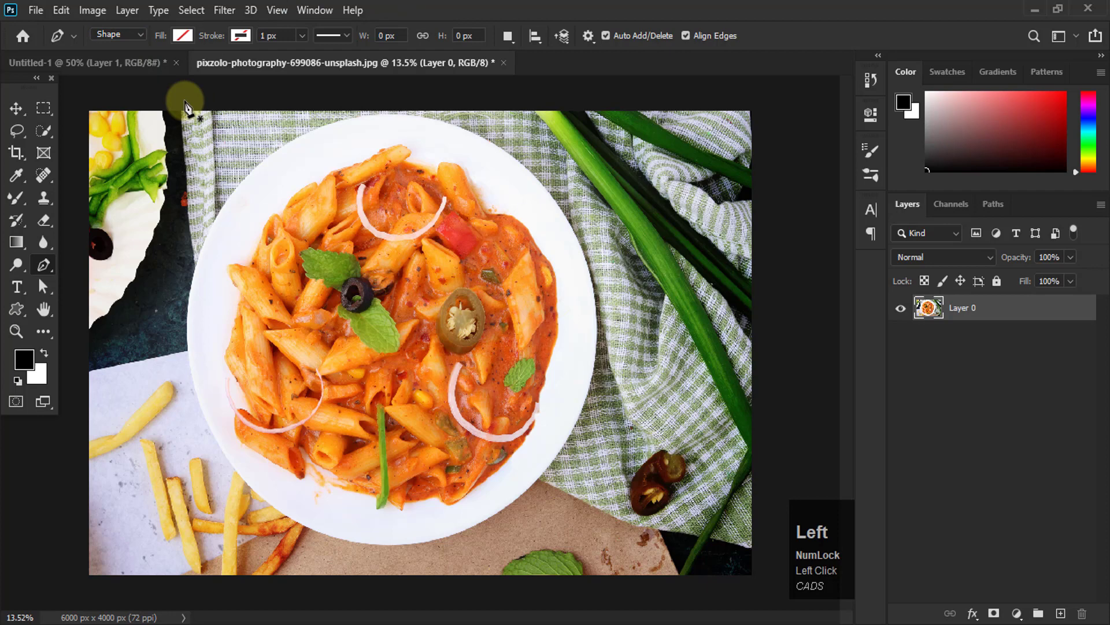
{"action": "left_click", "coordinate": [144, 63]}
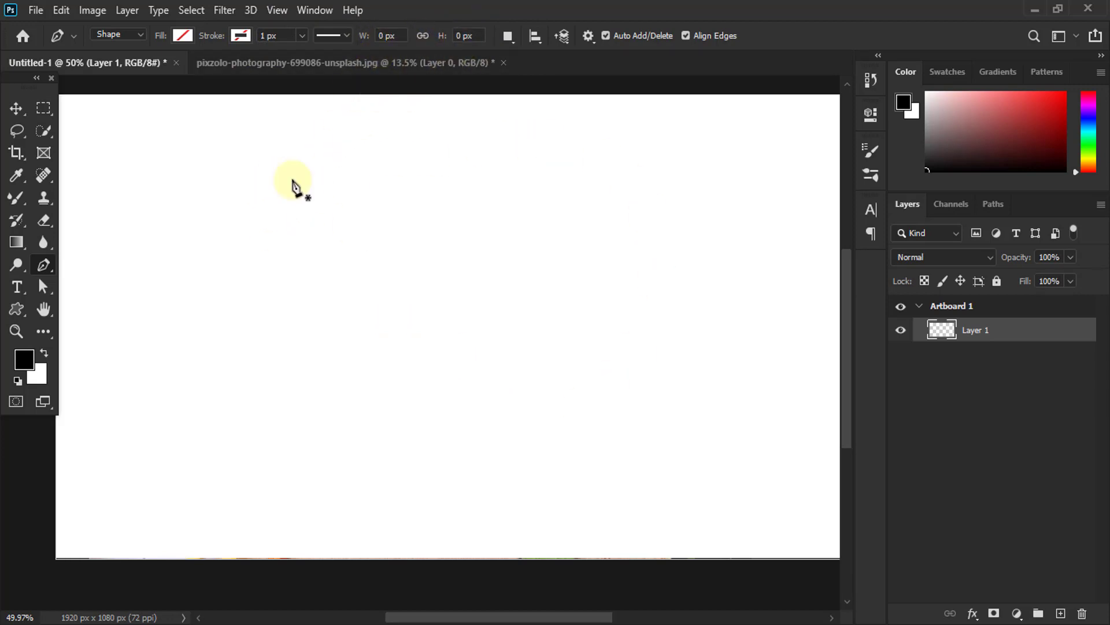
{"action": "left_click", "coordinate": [508, 37]}
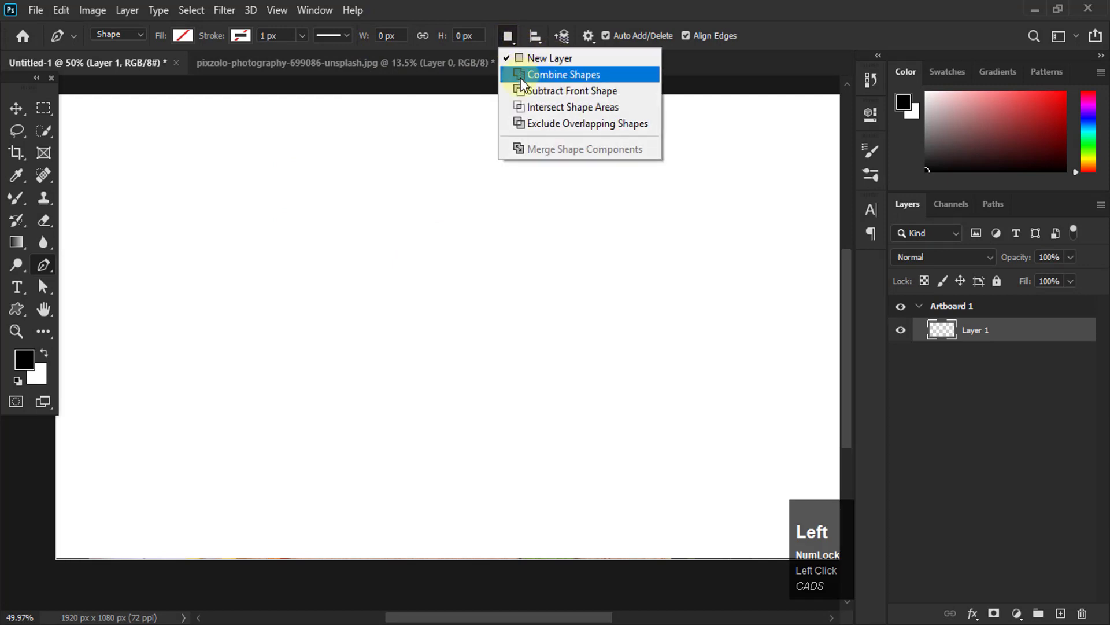
{"action": "left_click", "coordinate": [274, 197]}
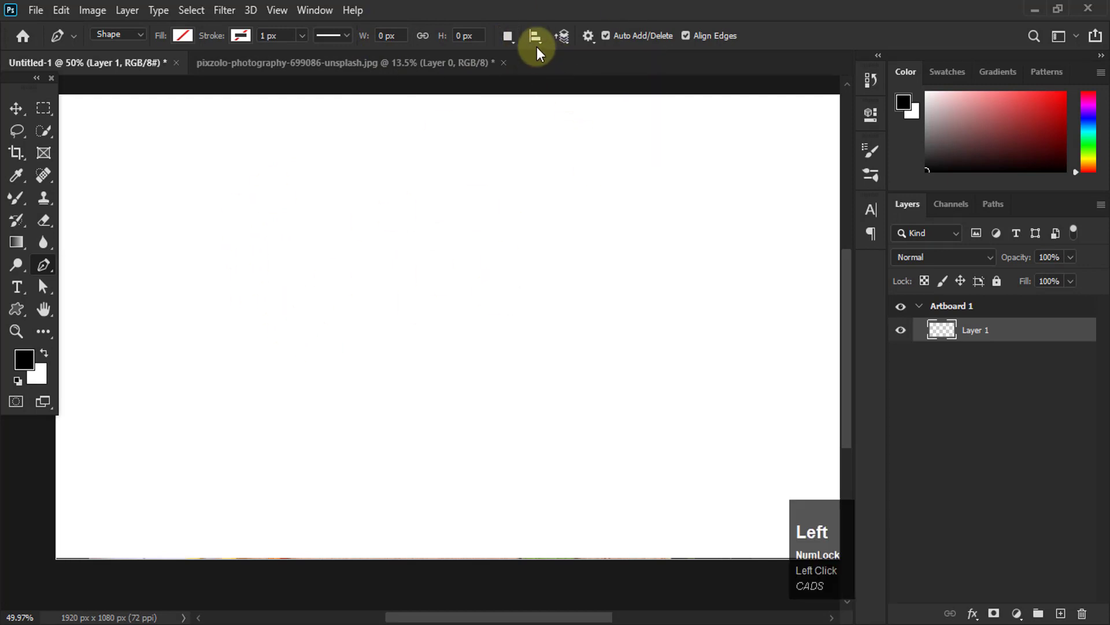
{"action": "left_click", "coordinate": [509, 37]}
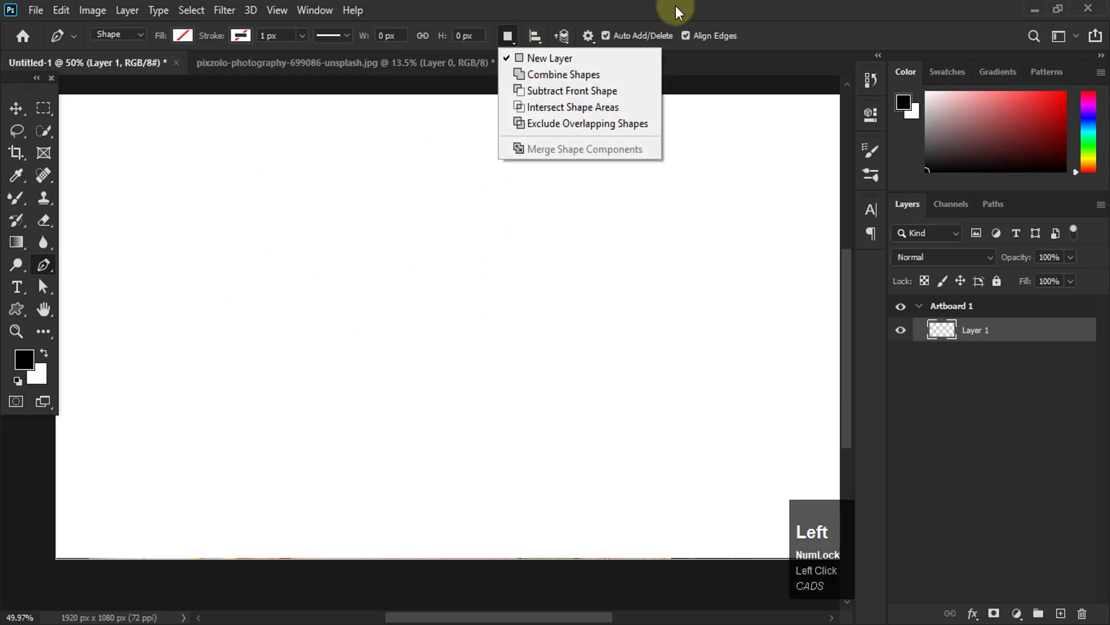
{"action": "left_click", "coordinate": [949, 383]}
Draw a closed triangle about 662 by 460 px on the empty layer with the Pen tool.
{"action": "left_click", "coordinate": [986, 327]}
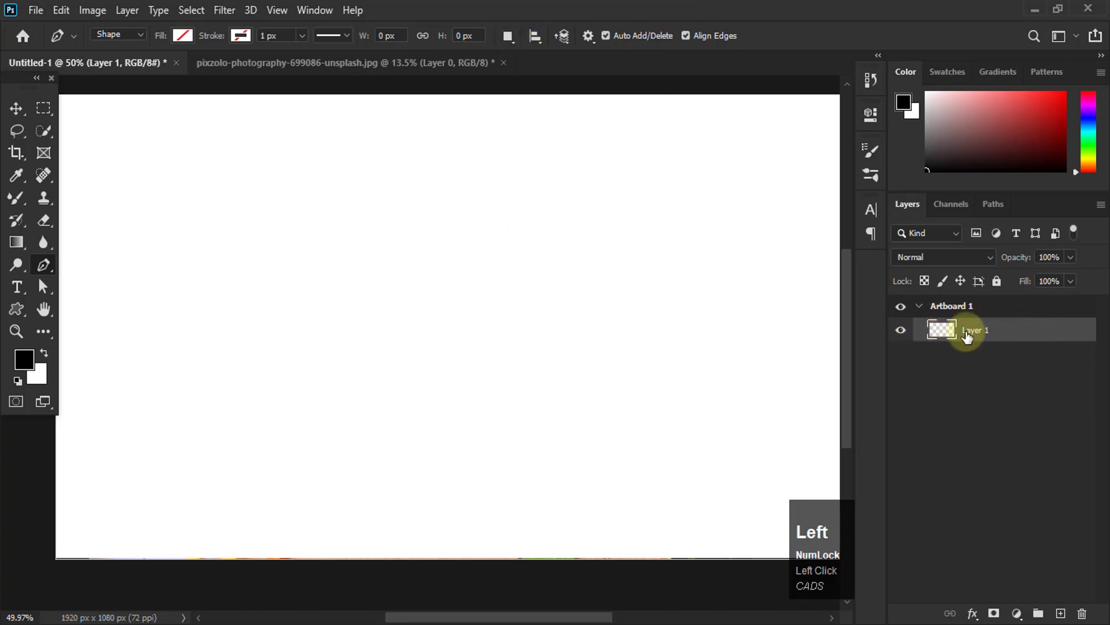
{"action": "left_click", "coordinate": [285, 192]}
{"action": "left_click", "coordinate": [555, 240]}
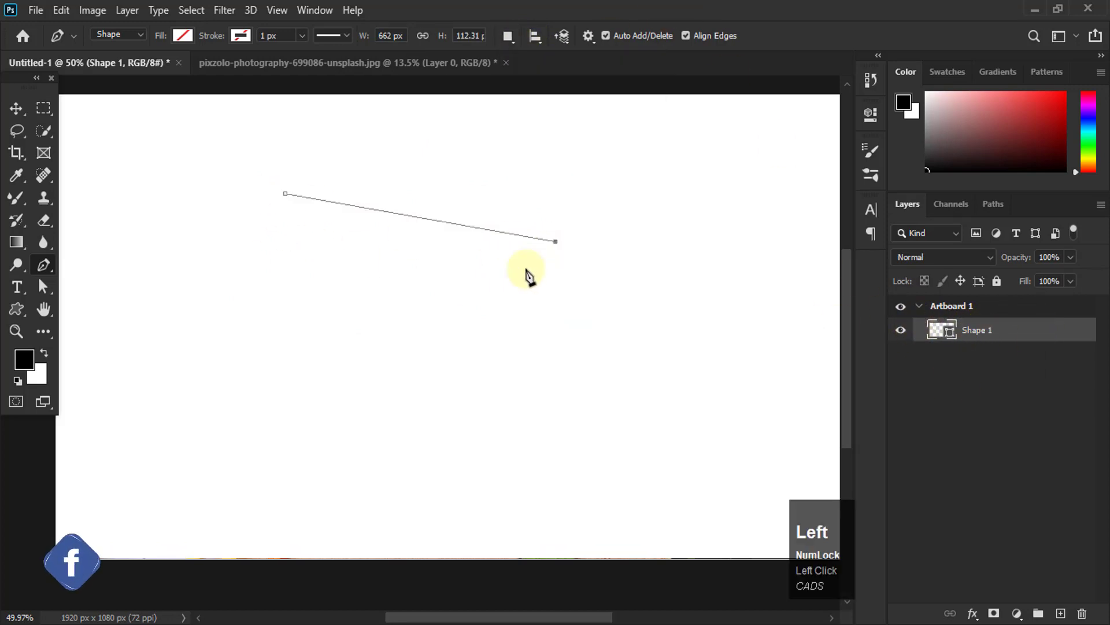
{"action": "left_click", "coordinate": [378, 390]}
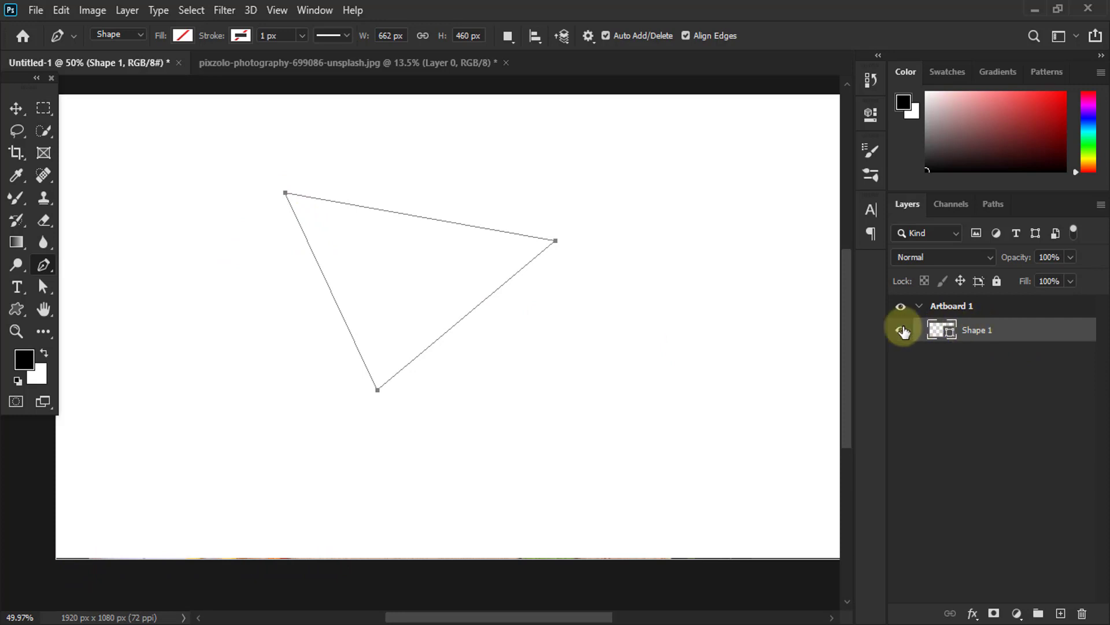
Set the path operation to Combine Shapes and draw a closed four-sided shape overlapping the triangle's right corner.
{"action": "left_click", "coordinate": [508, 37]}
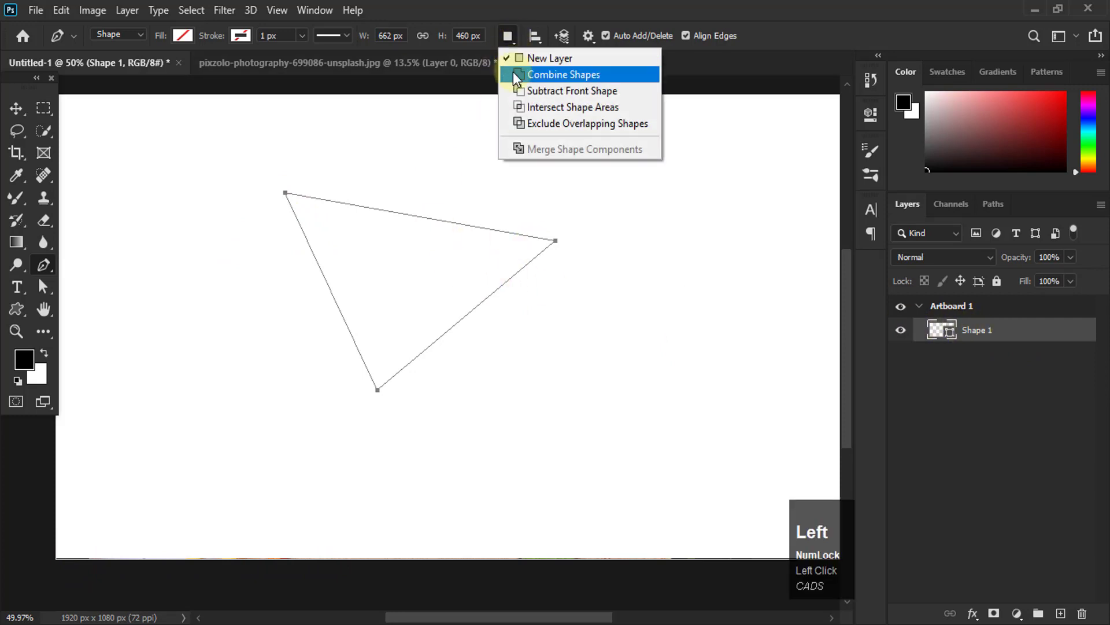
{"action": "left_click", "coordinate": [565, 74]}
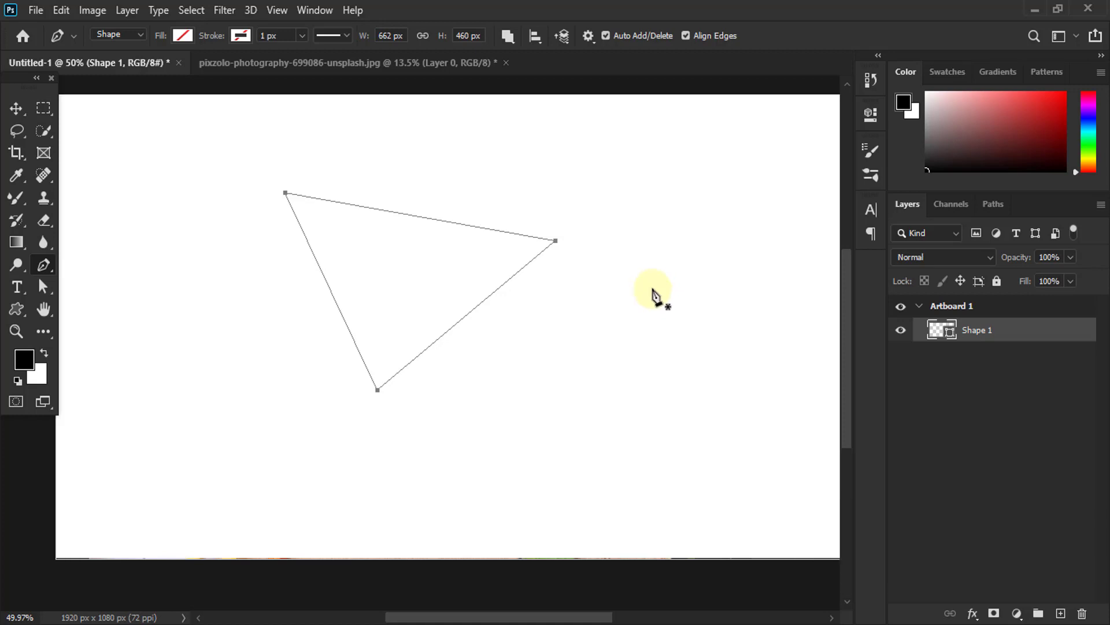
{"action": "left_click", "coordinate": [627, 148]}
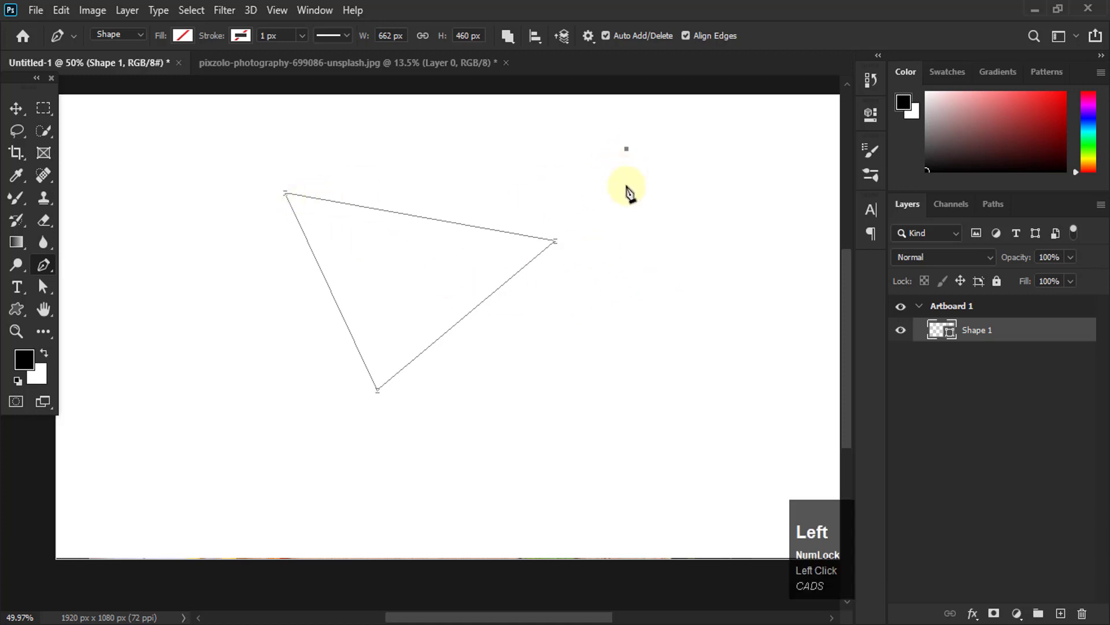
{"action": "left_click", "coordinate": [661, 357]}
{"action": "left_click", "coordinate": [505, 371]}
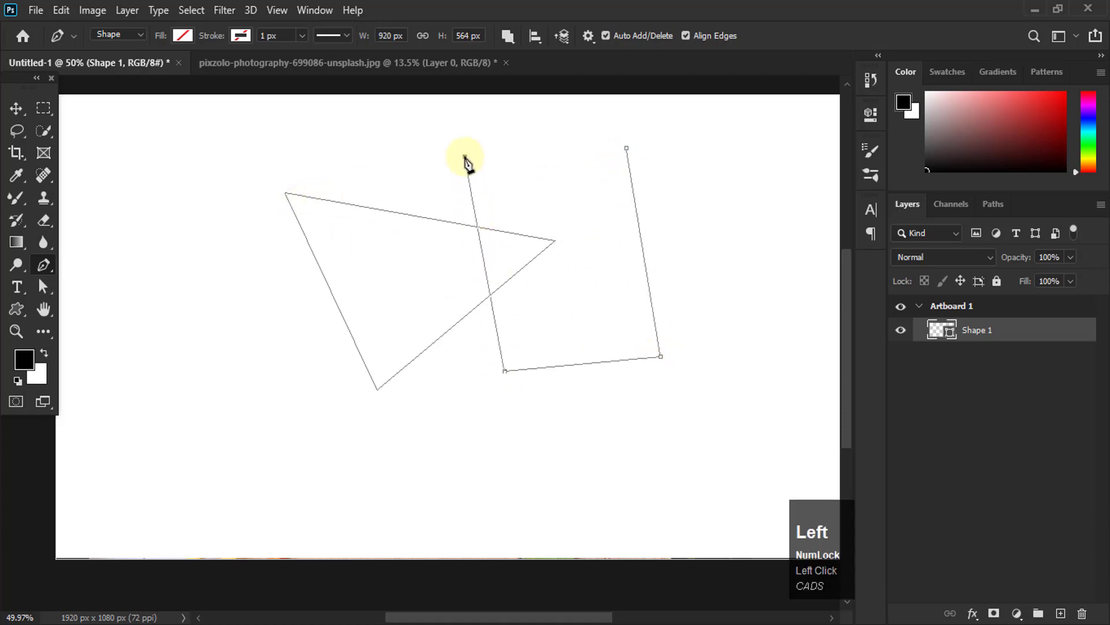
{"action": "left_click", "coordinate": [626, 148]}
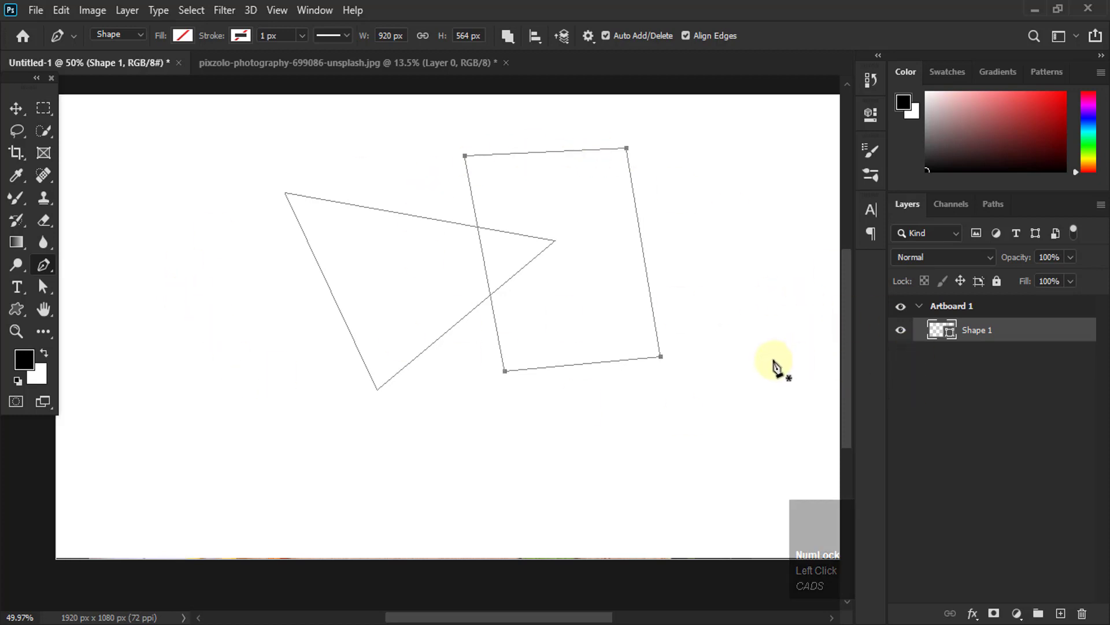
Fill the combined shape with dark red and move it slightly down and to the left on the artboard.
{"action": "left_click", "coordinate": [189, 36]}
{"action": "left_click", "coordinate": [82, 127]}
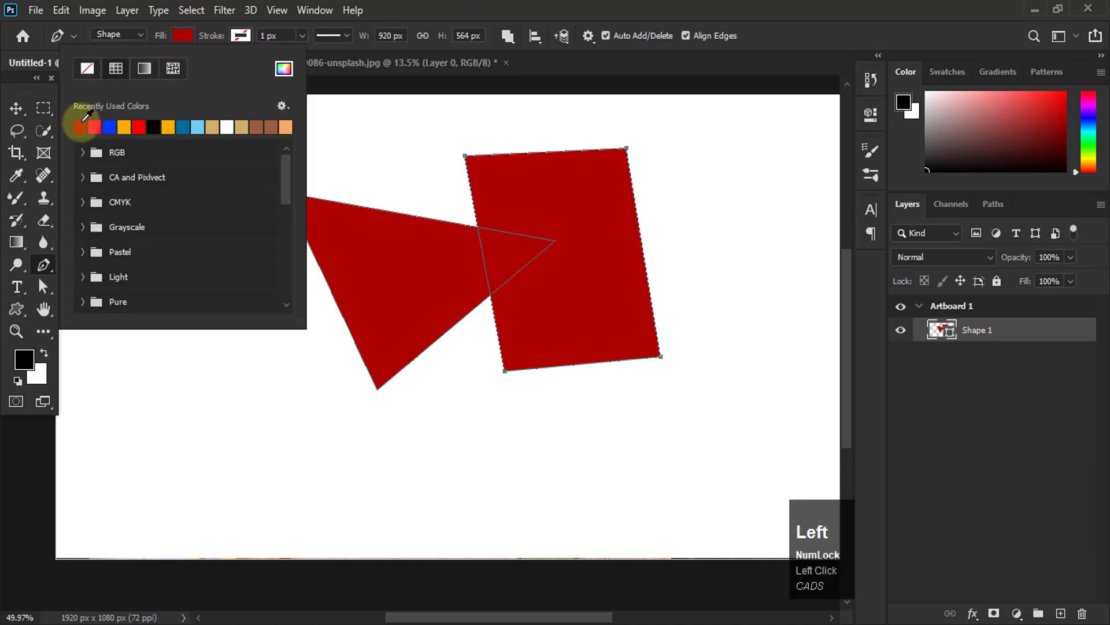
{"action": "left_click", "coordinate": [695, 5]}
{"action": "left_click", "coordinate": [25, 110]}
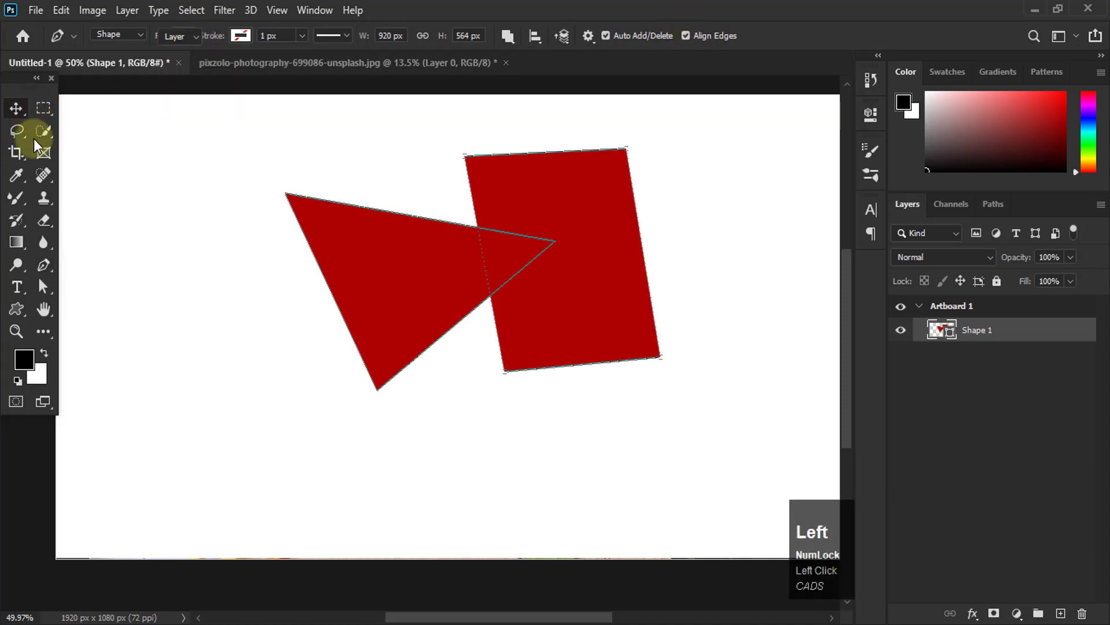
{"action": "left_click_drag", "start_coordinate": [410, 258], "coordinate": [362, 300]}
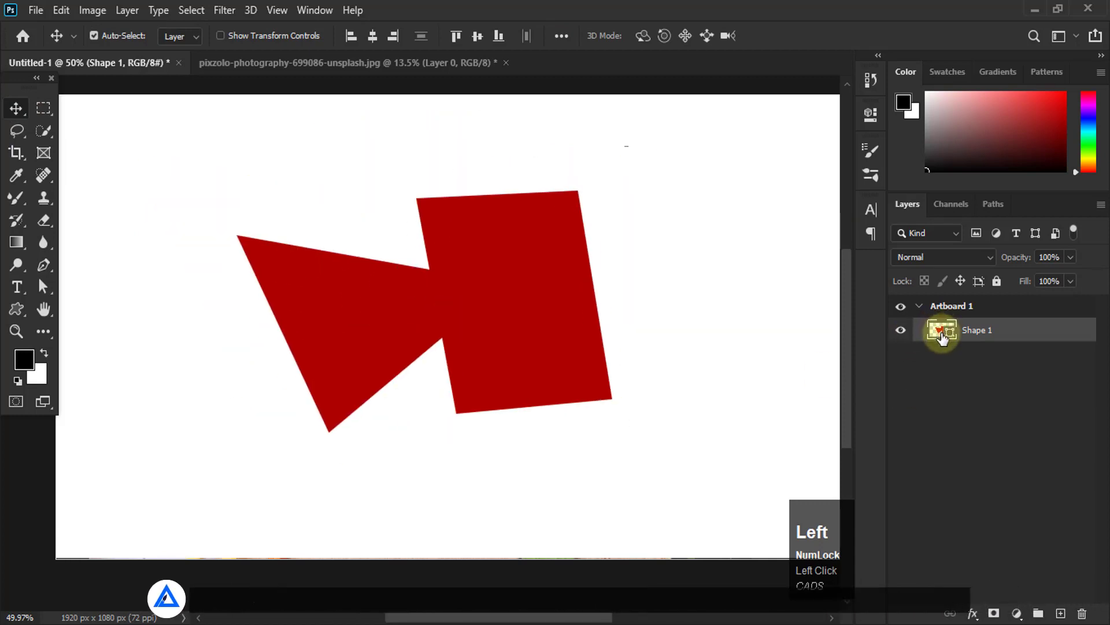
Undo the combined shape back to the empty Layer 1.
{"action": "key", "text": "ctrl"}
{"action": "key", "text": "ctrl+z"}
{"action": "key", "text": "ctrl+z"}
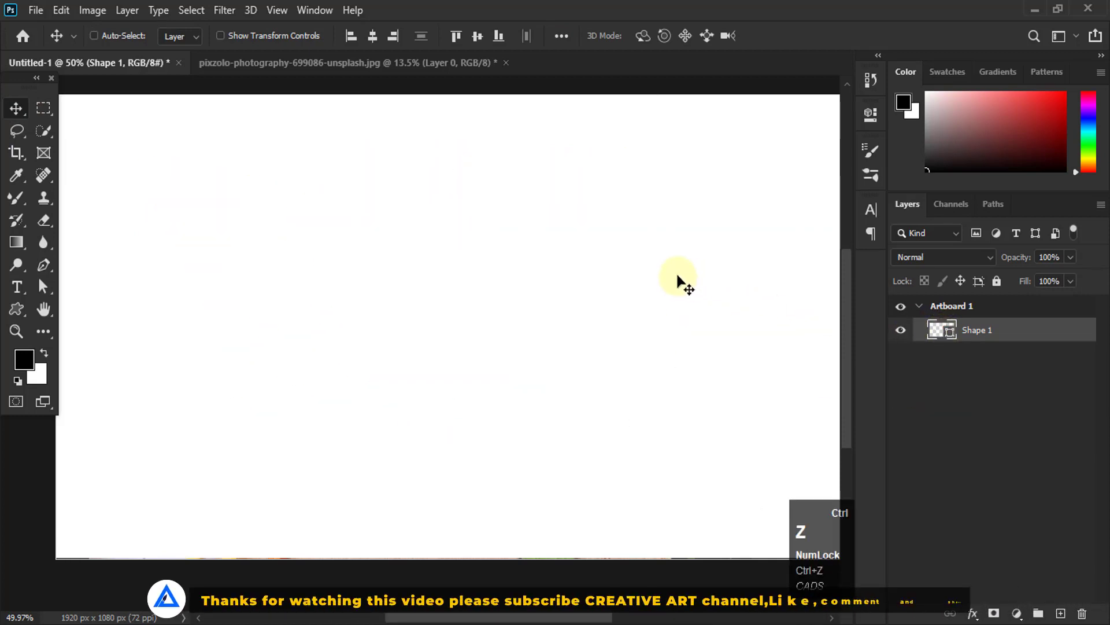
With the Pen tool set to Subtract Front Shape, draw a closed four-sided shape about 676 by 462 px.
{"action": "key", "text": "p"}
{"action": "left_click", "coordinate": [508, 36]}
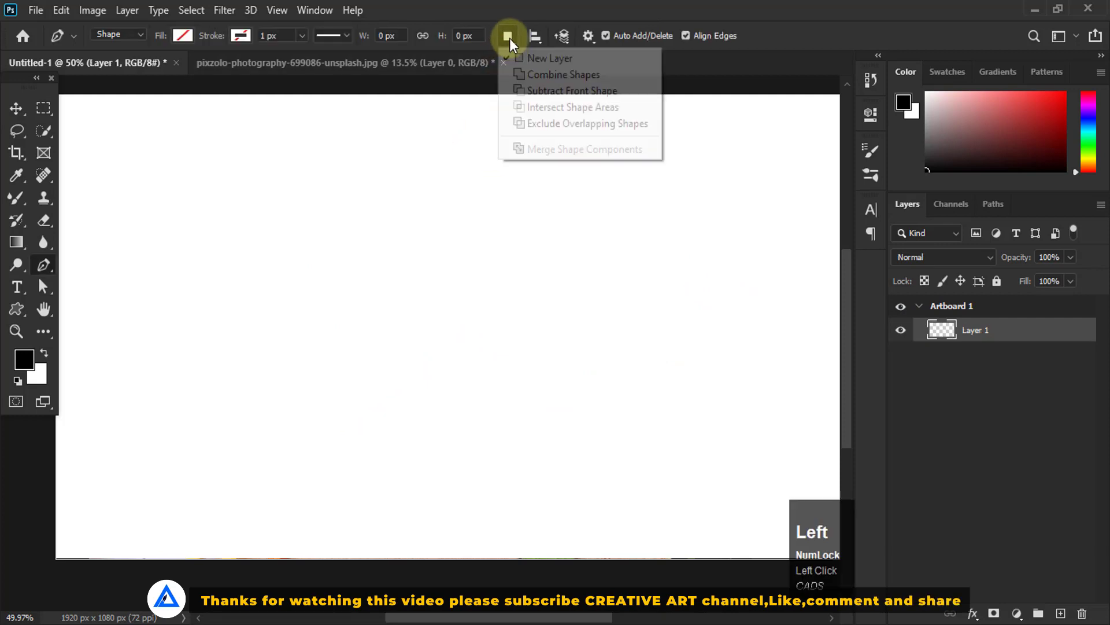
{"action": "left_click", "coordinate": [517, 93]}
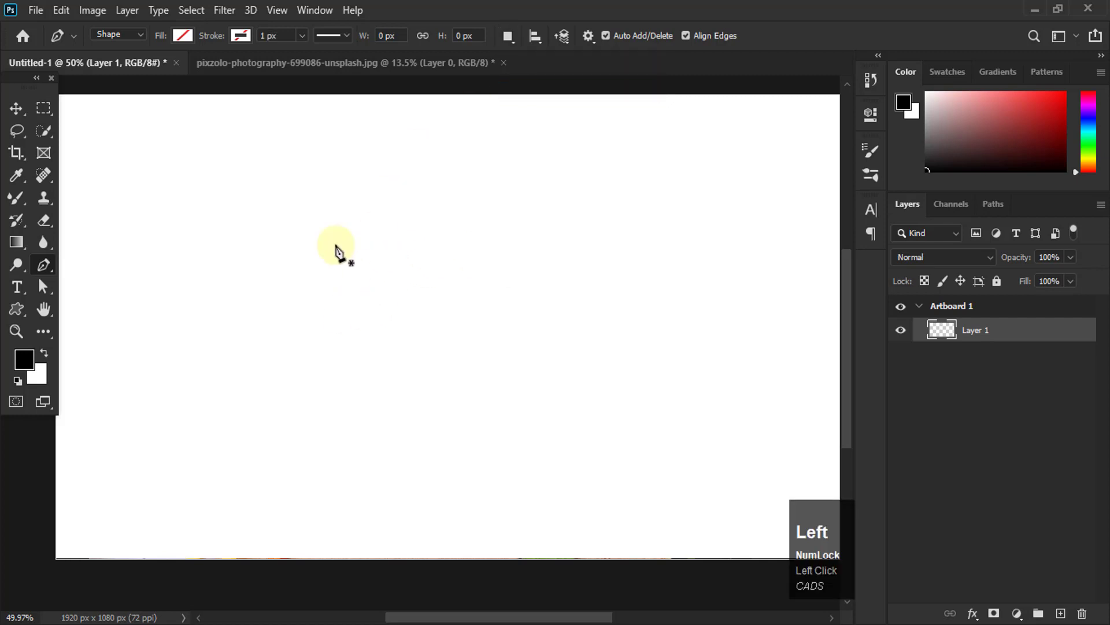
{"action": "left_click", "coordinate": [278, 189]}
{"action": "left_click", "coordinate": [545, 230]}
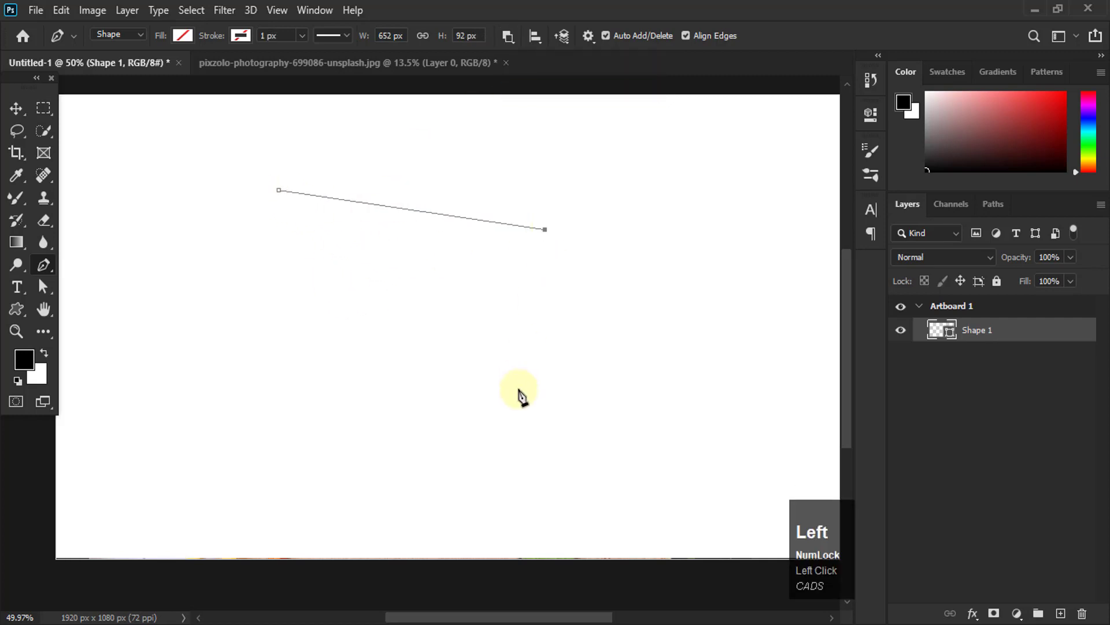
{"action": "left_click", "coordinate": [519, 388]}
{"action": "left_click", "coordinate": [269, 332]}
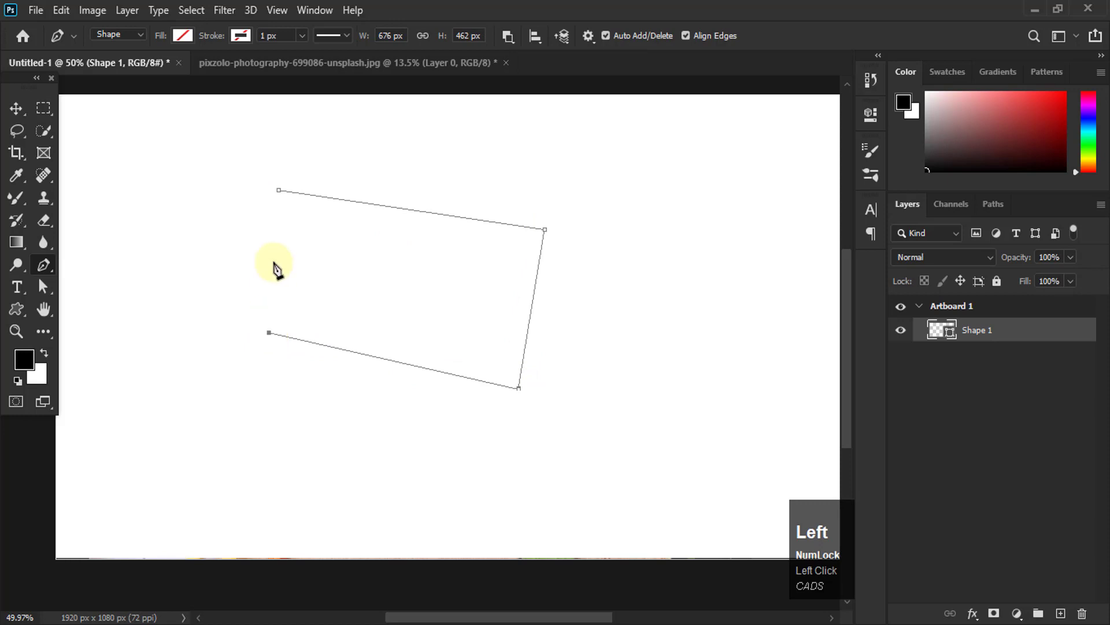
{"action": "left_click", "coordinate": [279, 191]}
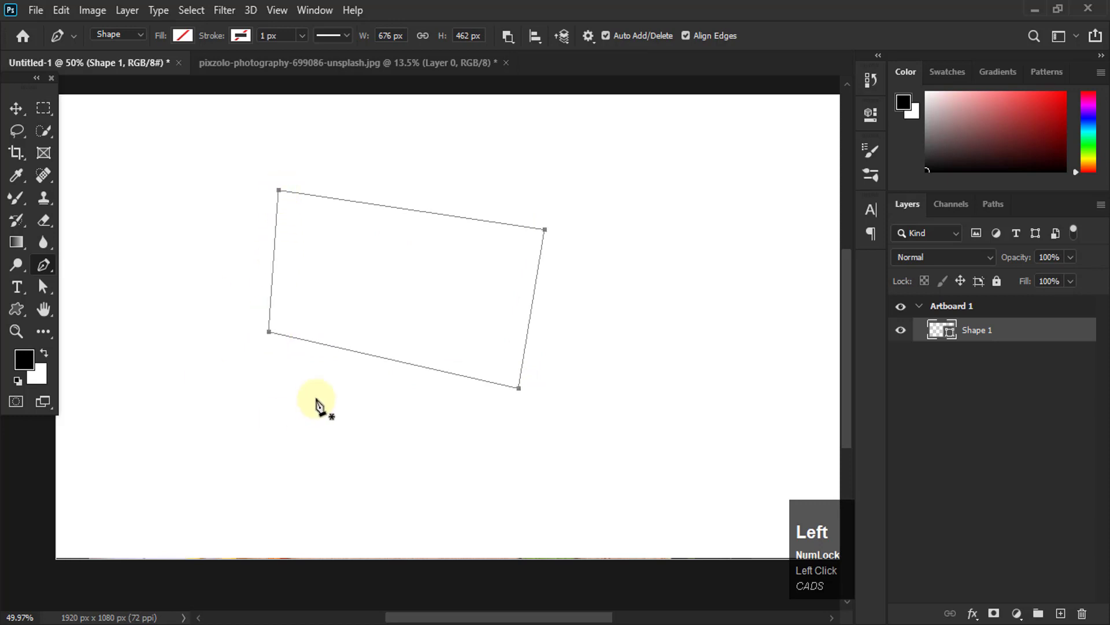
Draw a tall triangle that subtracts from the middle of the four-sided shape and fill the shape with dark red.
{"action": "left_click", "coordinate": [273, 440]}
{"action": "left_click", "coordinate": [464, 448]}
{"action": "left_click", "coordinate": [417, 130]}
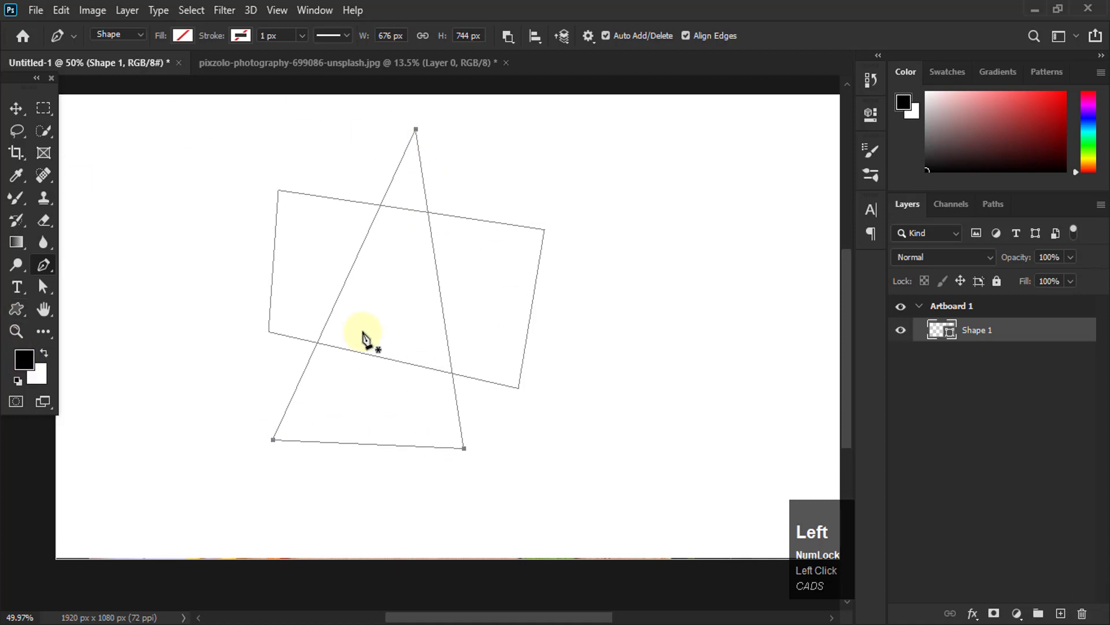
{"action": "left_click", "coordinate": [183, 35]}
{"action": "left_click", "coordinate": [80, 126]}
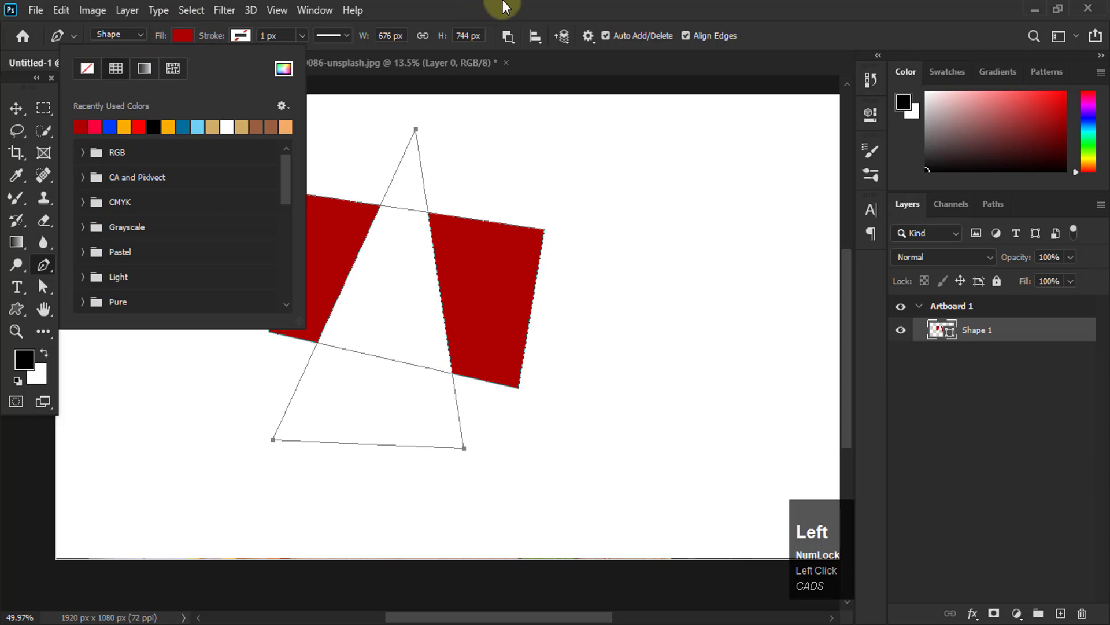
{"action": "key", "text": "Return"}
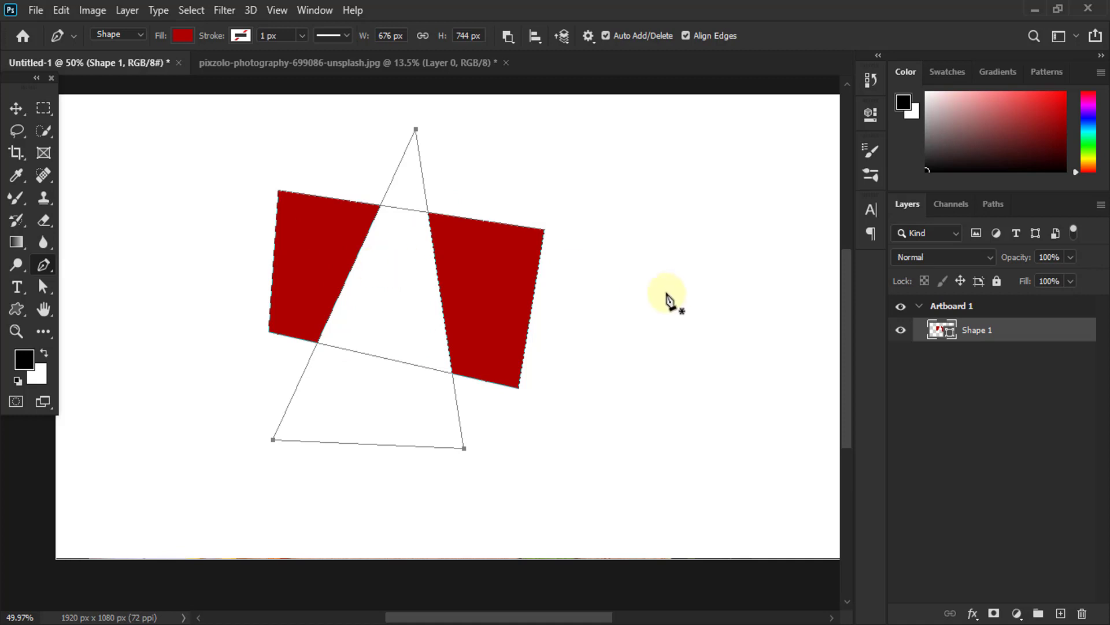
Subtract a three-point shape with one curved corner from the right edge of the red four-sided shape.
{"action": "left_click_drag", "start_coordinate": [599, 272], "coordinate": [578, 275]}
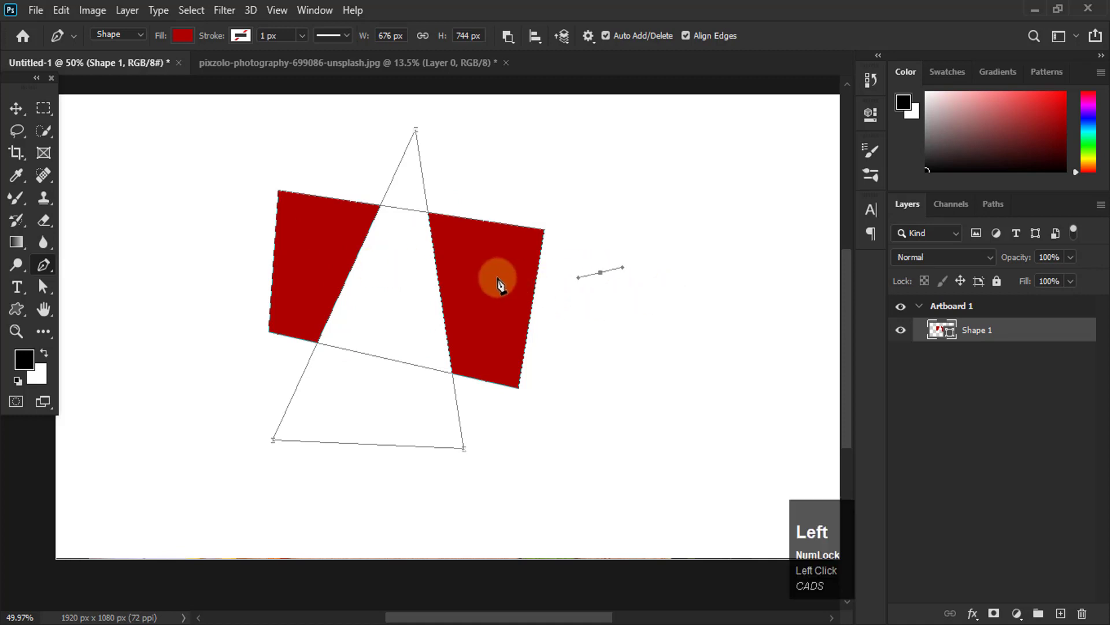
{"action": "left_click", "coordinate": [473, 275]}
{"action": "left_click", "coordinate": [602, 392]}
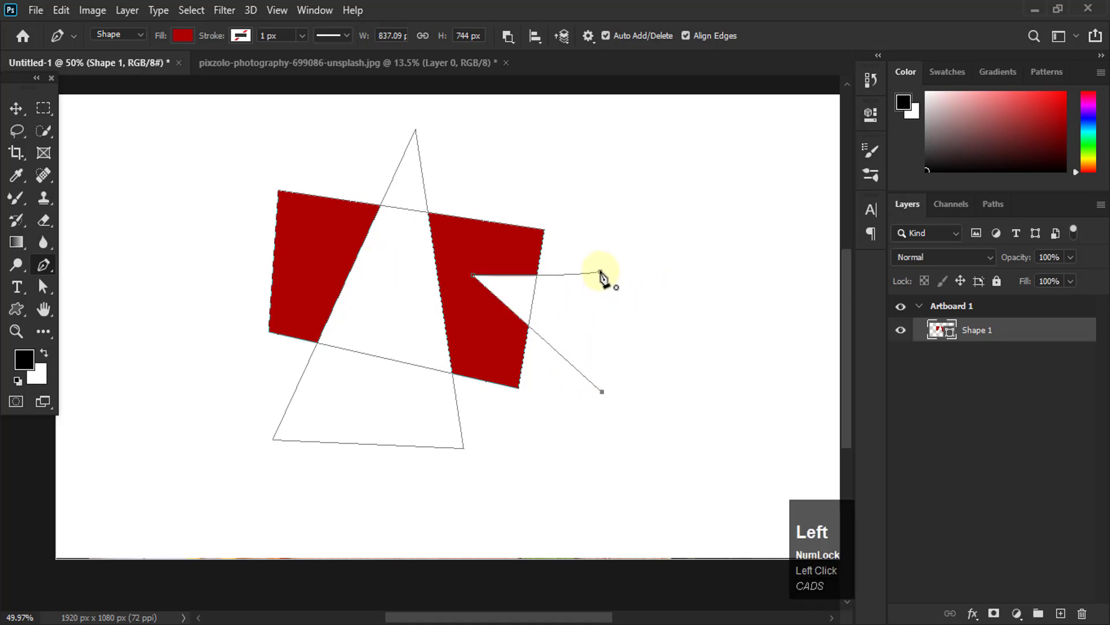
{"action": "left_click", "coordinate": [601, 272]}
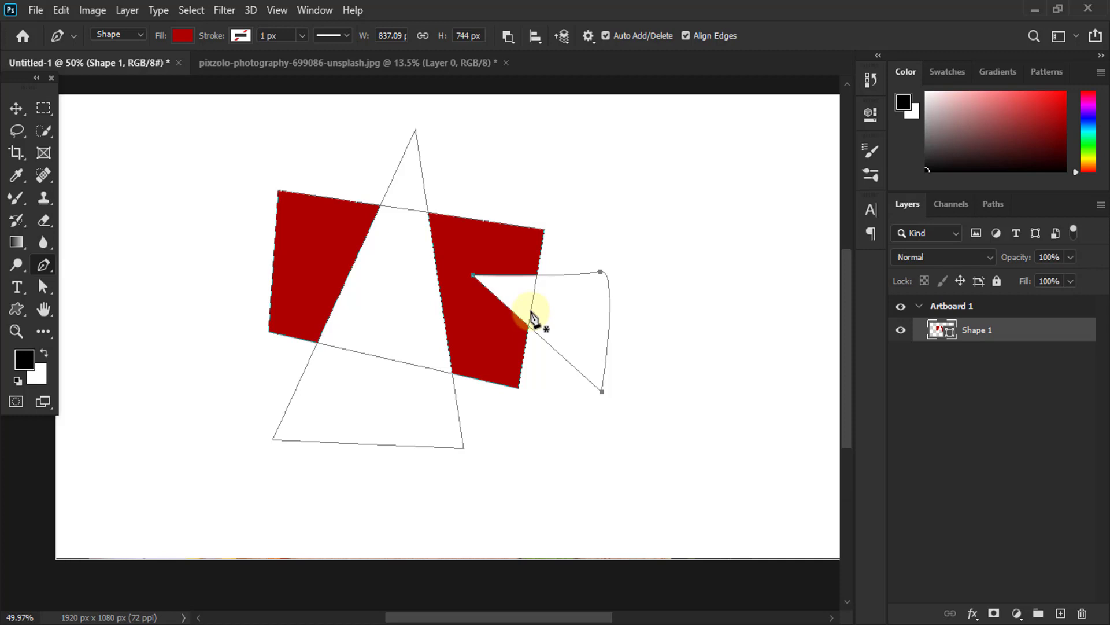
Undo the subtracted shapes and their fill back to the empty Layer 1.
{"action": "key", "text": "ctrl"}
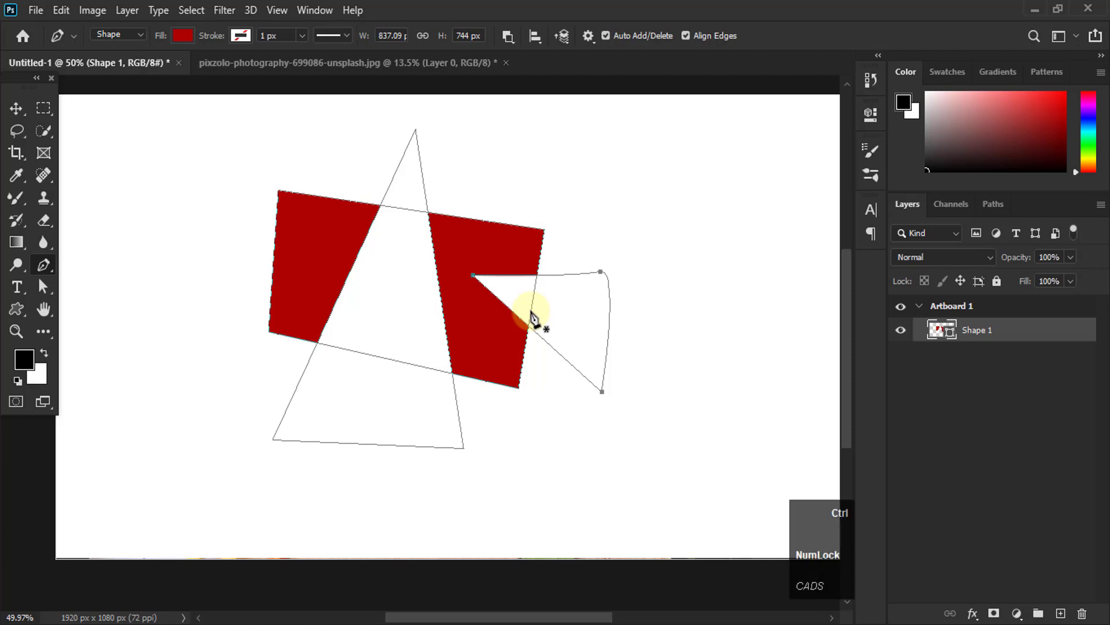
{"action": "key", "text": "ctrl+z"}
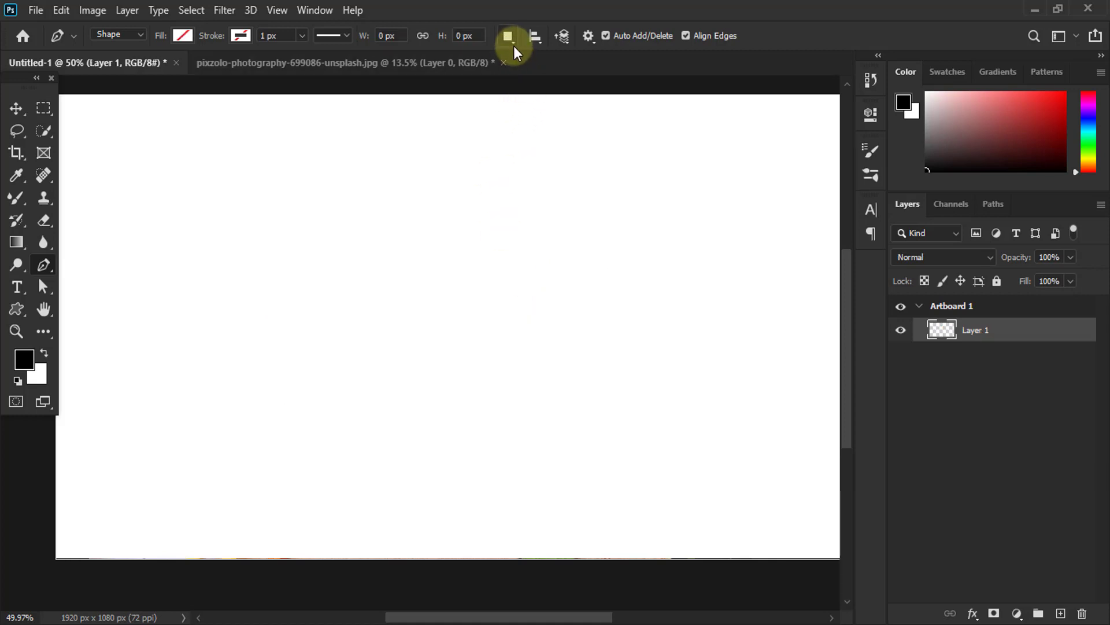
{"action": "left_click", "coordinate": [513, 45]}
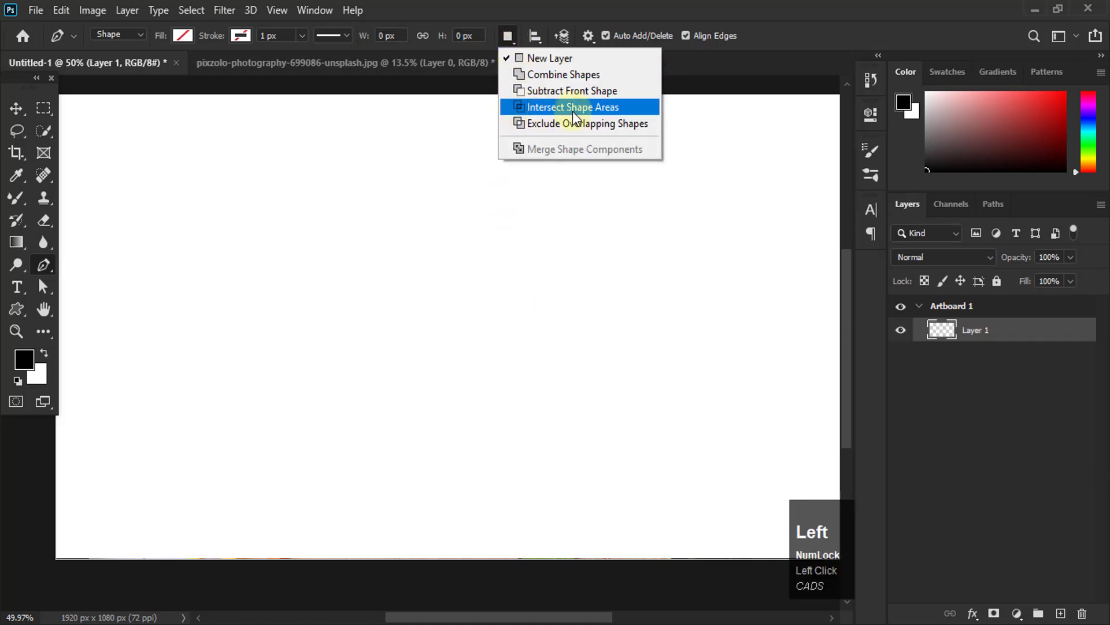
{"action": "left_click", "coordinate": [661, 7]}
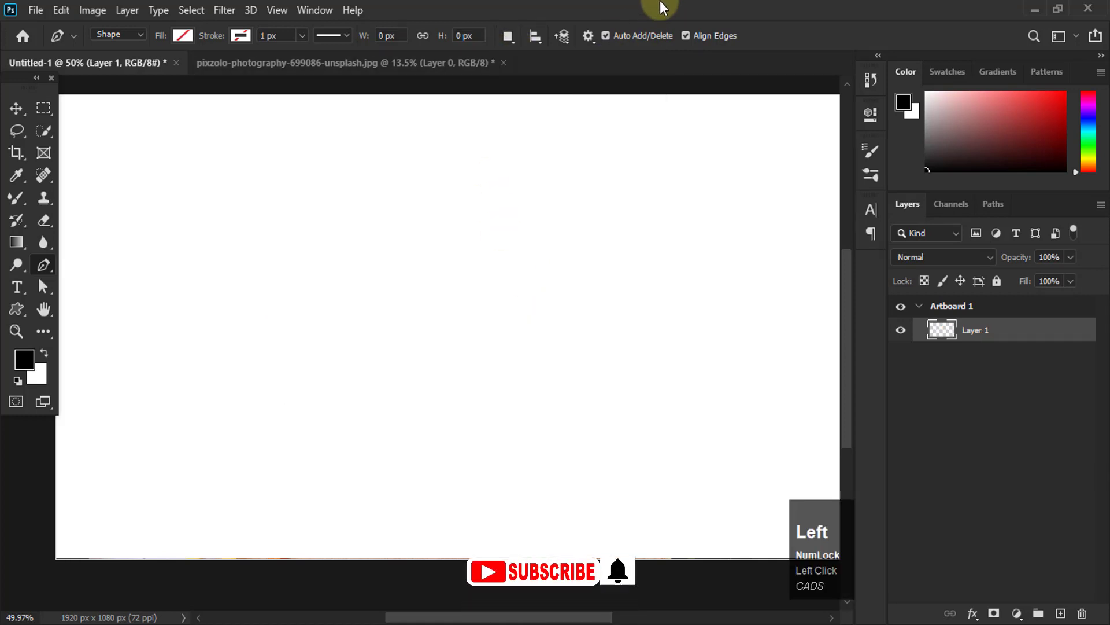
Draw a closed triangle about 608 by 436 px in the middle of the artboard.
{"action": "left_click", "coordinate": [439, 189]}
{"action": "left_click", "coordinate": [299, 376]}
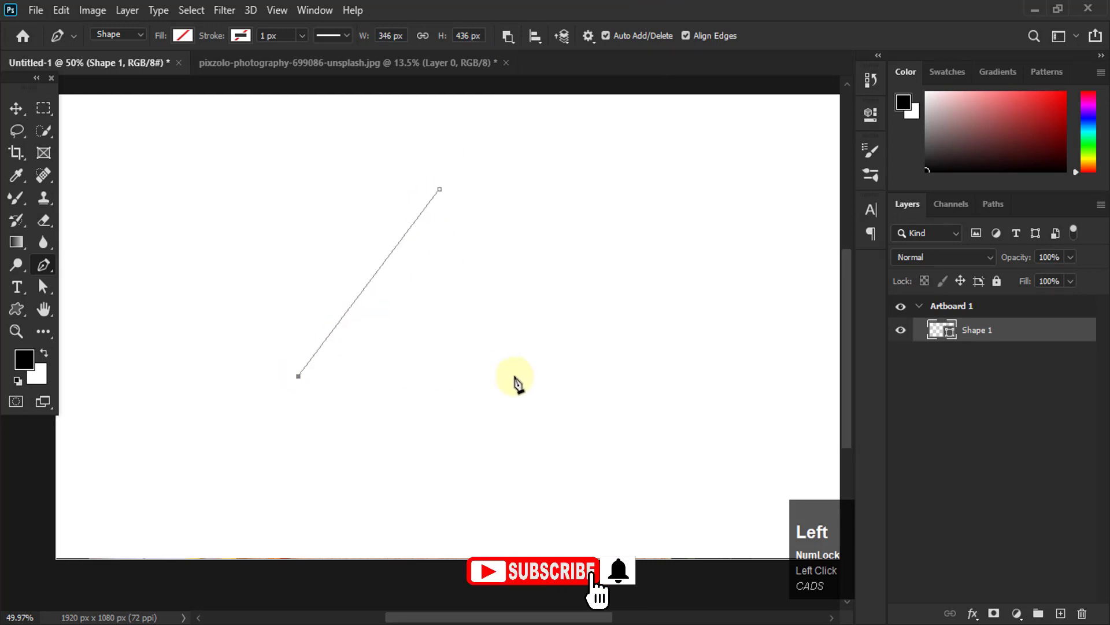
{"action": "left_click", "coordinate": [546, 376]}
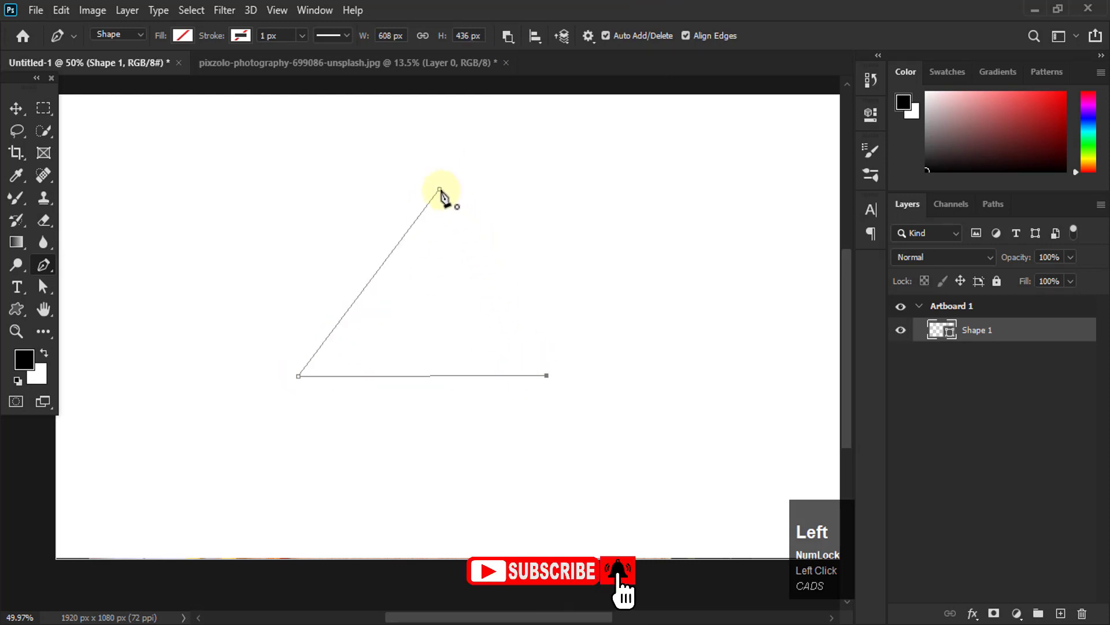
{"action": "left_click", "coordinate": [440, 189]}
Intersect the triangle with an overlapping inverted triangle and fill the shape with dark red.
{"action": "left_click", "coordinate": [509, 36]}
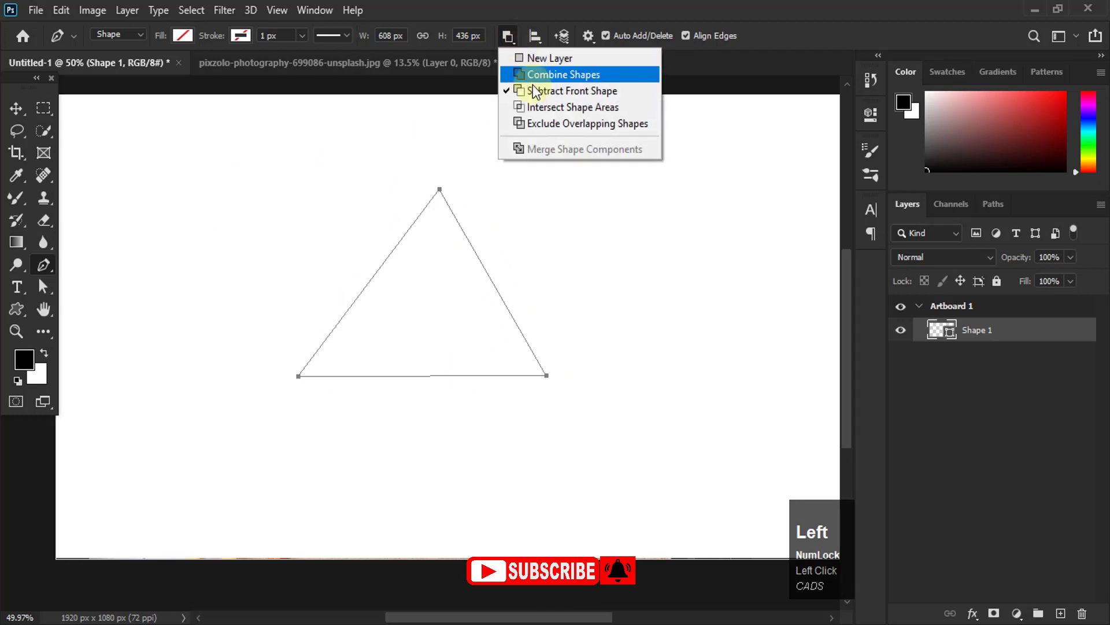
{"action": "left_click", "coordinate": [535, 108]}
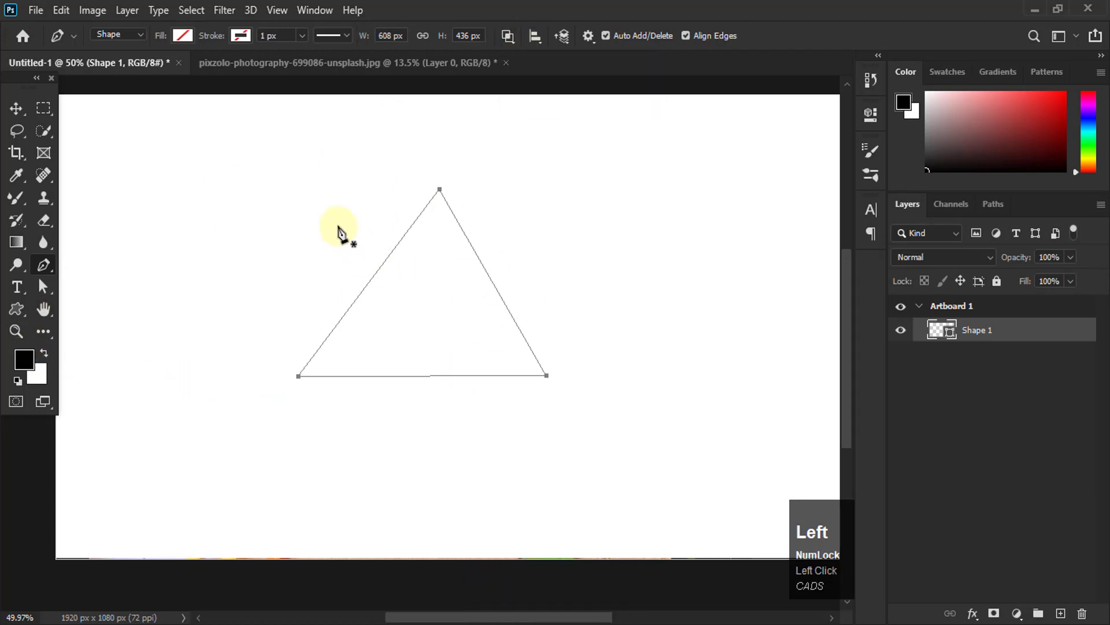
{"action": "left_click", "coordinate": [556, 238]}
{"action": "left_click", "coordinate": [423, 417]}
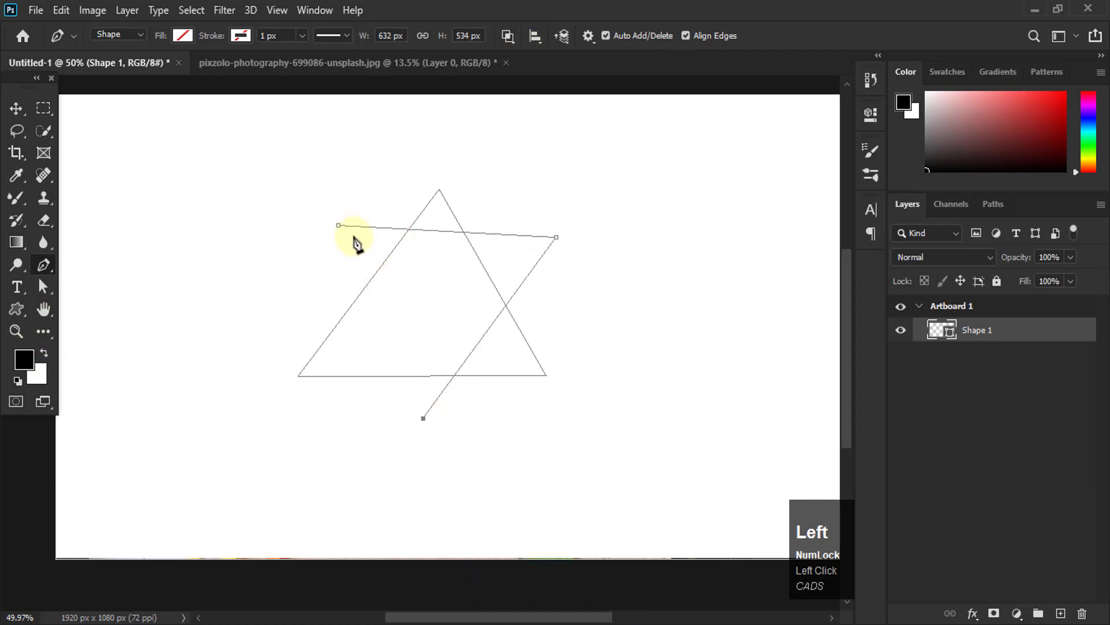
{"action": "left_click", "coordinate": [339, 225]}
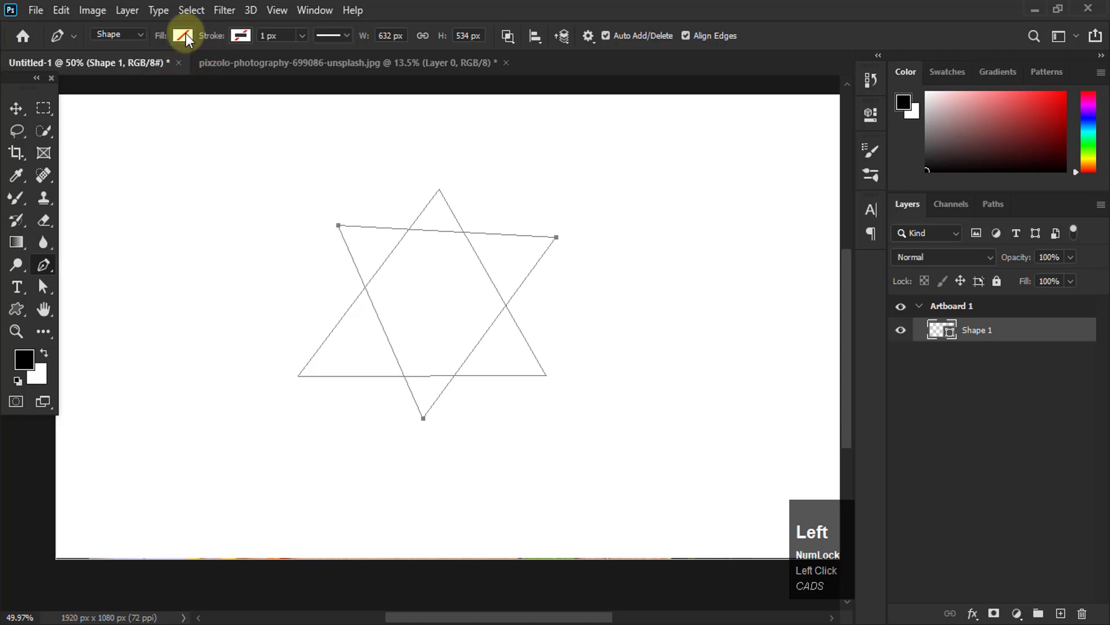
{"action": "left_click", "coordinate": [184, 34]}
{"action": "left_click", "coordinate": [80, 127]}
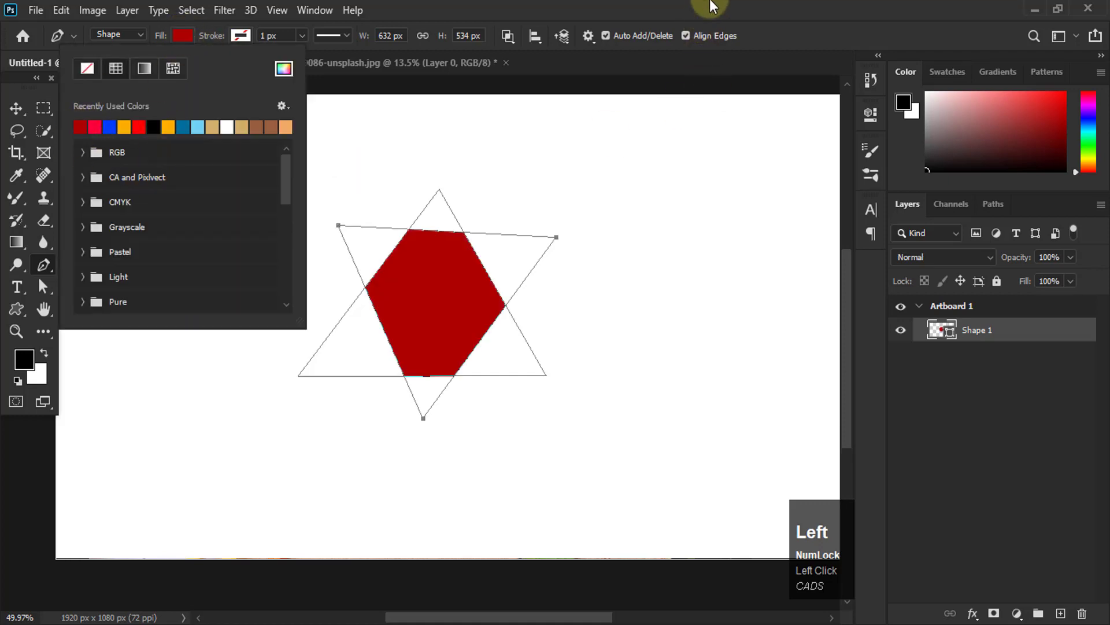
{"action": "left_click", "coordinate": [711, 6]}
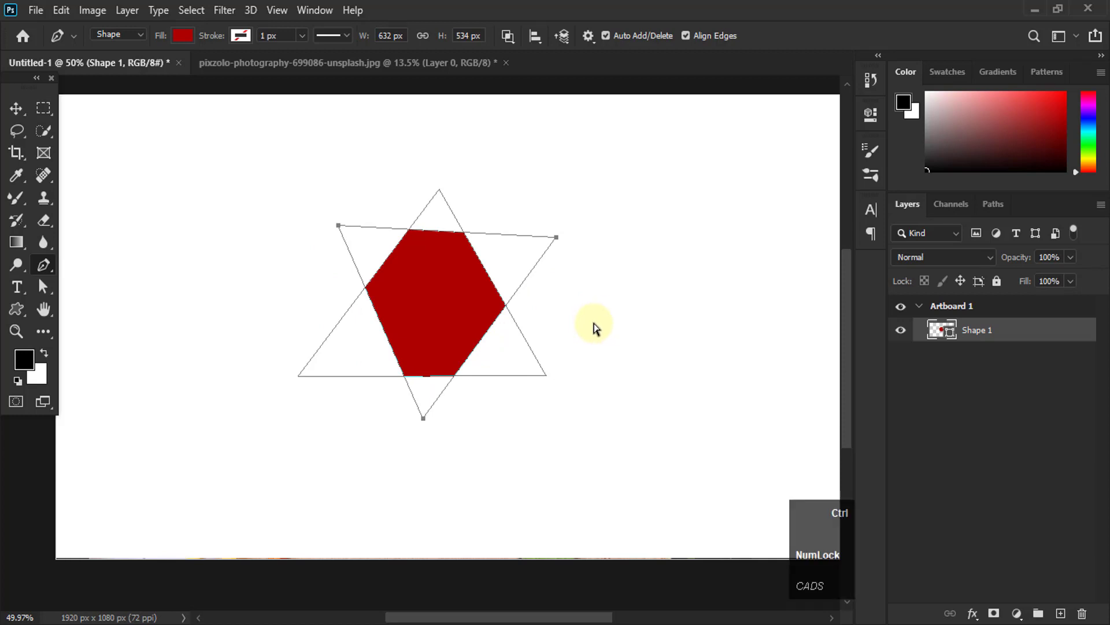
Undo the intersected triangles and their fill back to the empty Layer 1.
{"action": "key", "text": "ctrl+z"}
{"action": "key", "text": "ctrl+z"}
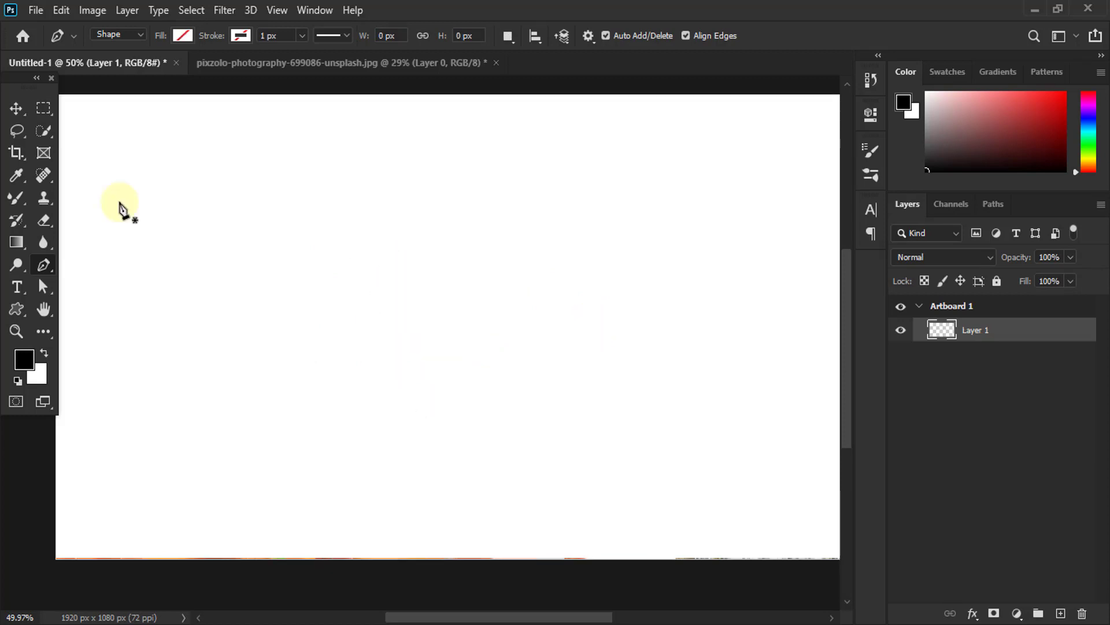
With Exclude Overlapping Shapes set, draw a closed triangle about 488 by 476 px and fill it with dark red.
{"action": "left_click", "coordinate": [509, 36]}
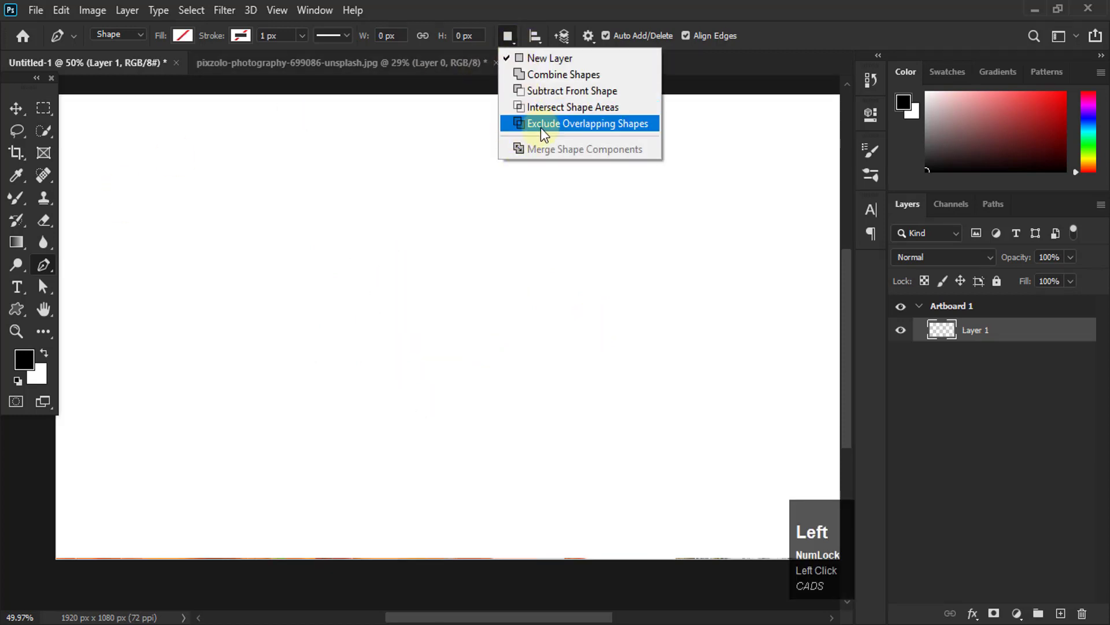
{"action": "left_click", "coordinate": [543, 125]}
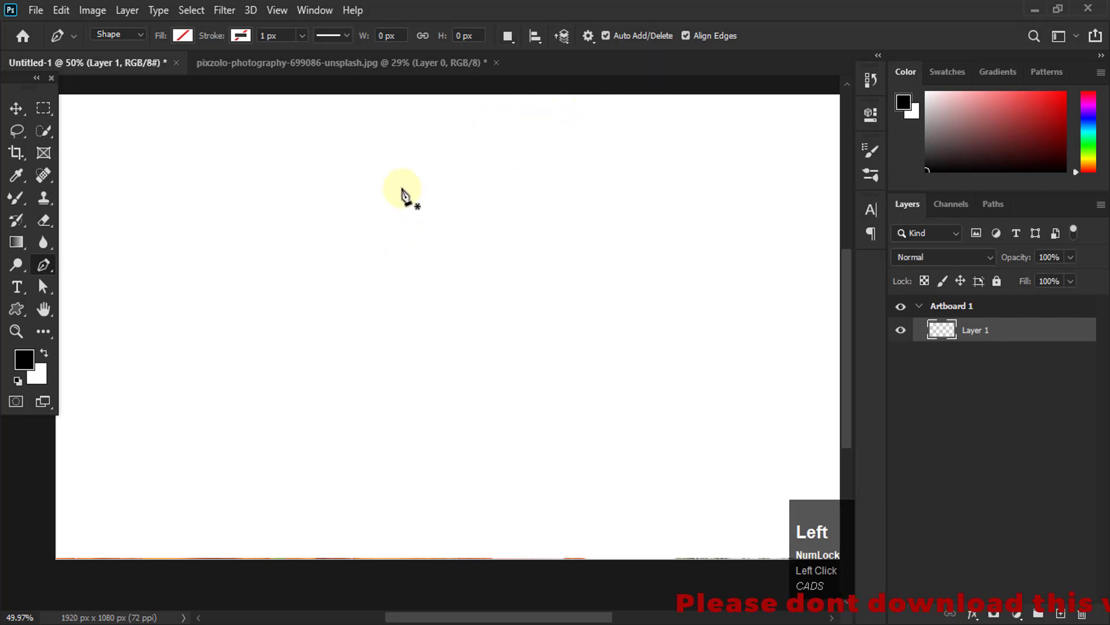
{"action": "left_click", "coordinate": [298, 383]}
{"action": "left_click", "coordinate": [497, 392]}
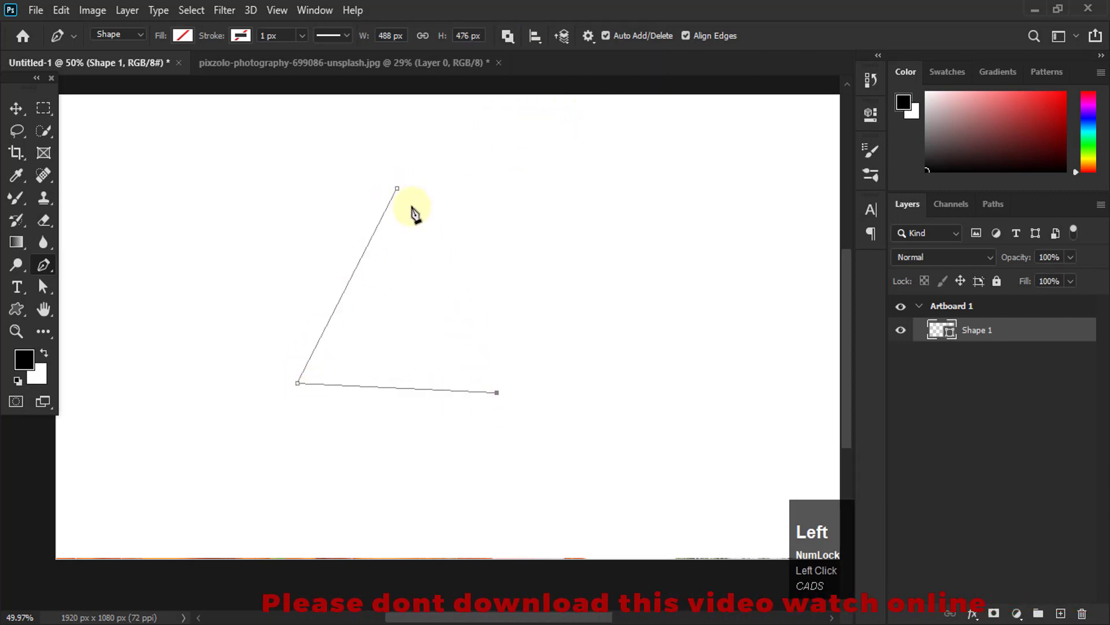
{"action": "left_click", "coordinate": [397, 189]}
{"action": "left_click", "coordinate": [183, 35]}
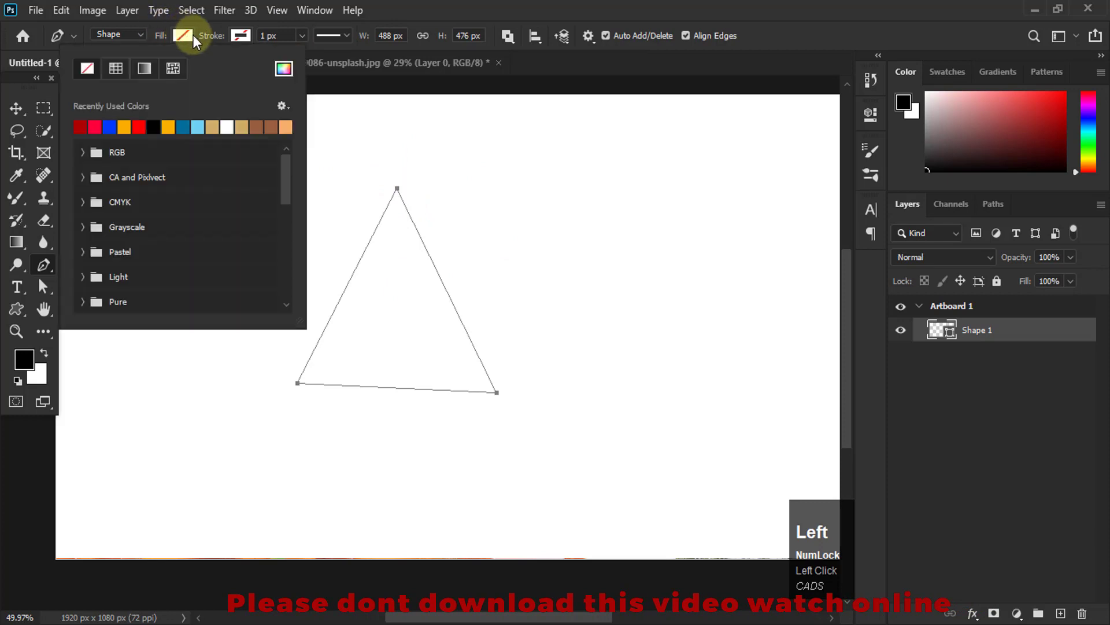
{"action": "left_click", "coordinate": [91, 126]}
{"action": "left_click", "coordinate": [446, 84]}
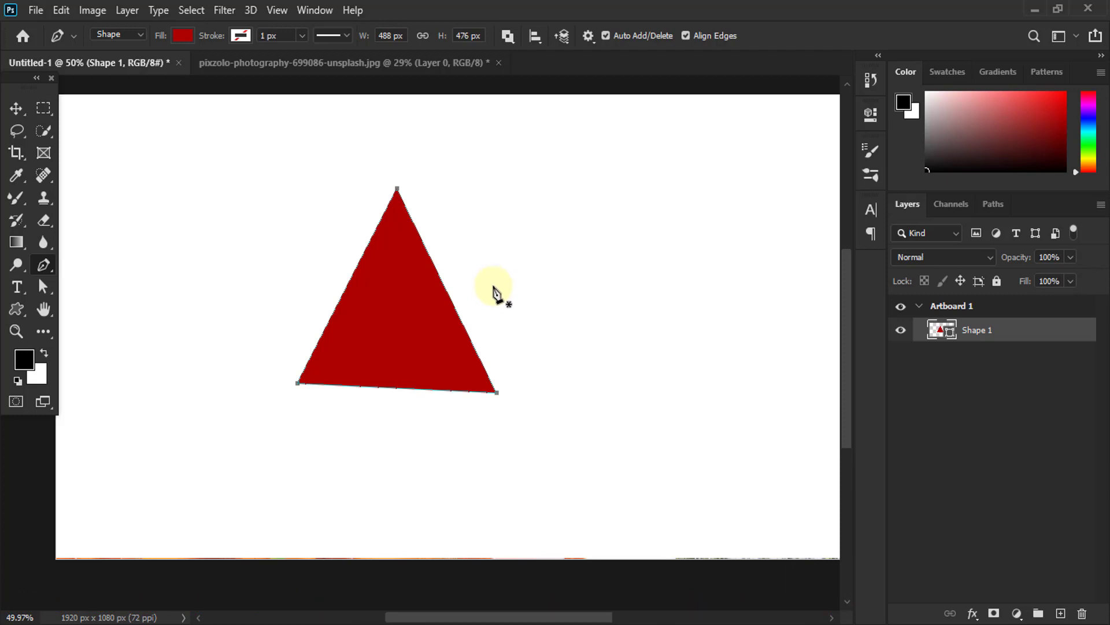
Draw a wide three-point shape across the red triangle, extending past both of its sides, to exclude their overlap.
{"action": "left_click", "coordinate": [530, 219]}
{"action": "left_click", "coordinate": [537, 330]}
{"action": "left_click", "coordinate": [272, 284]}
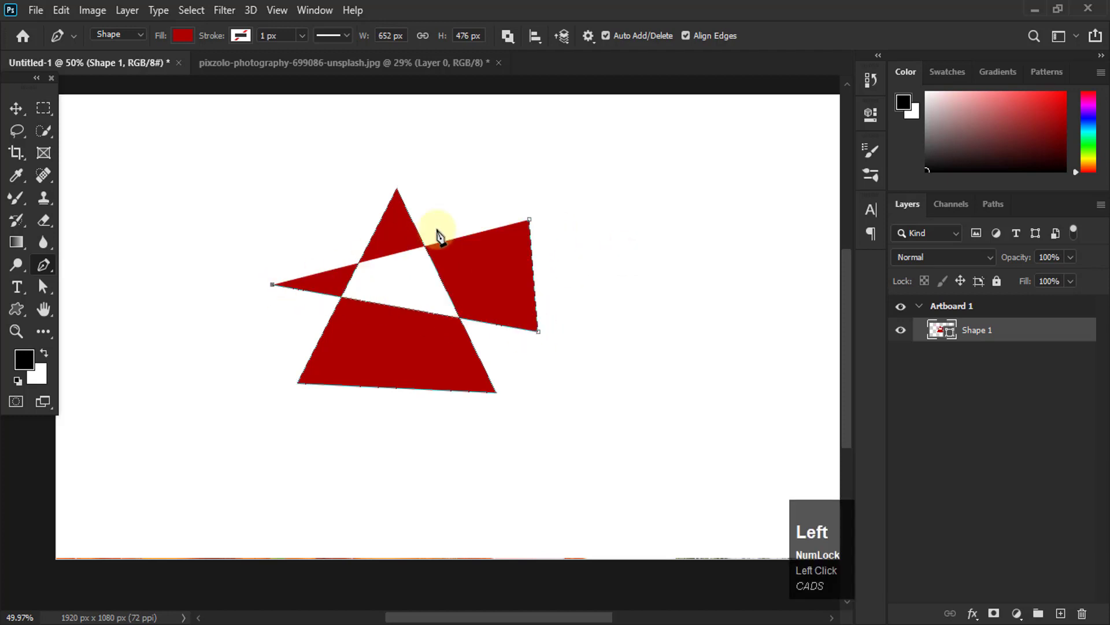
{"action": "left_click", "coordinate": [529, 219]}
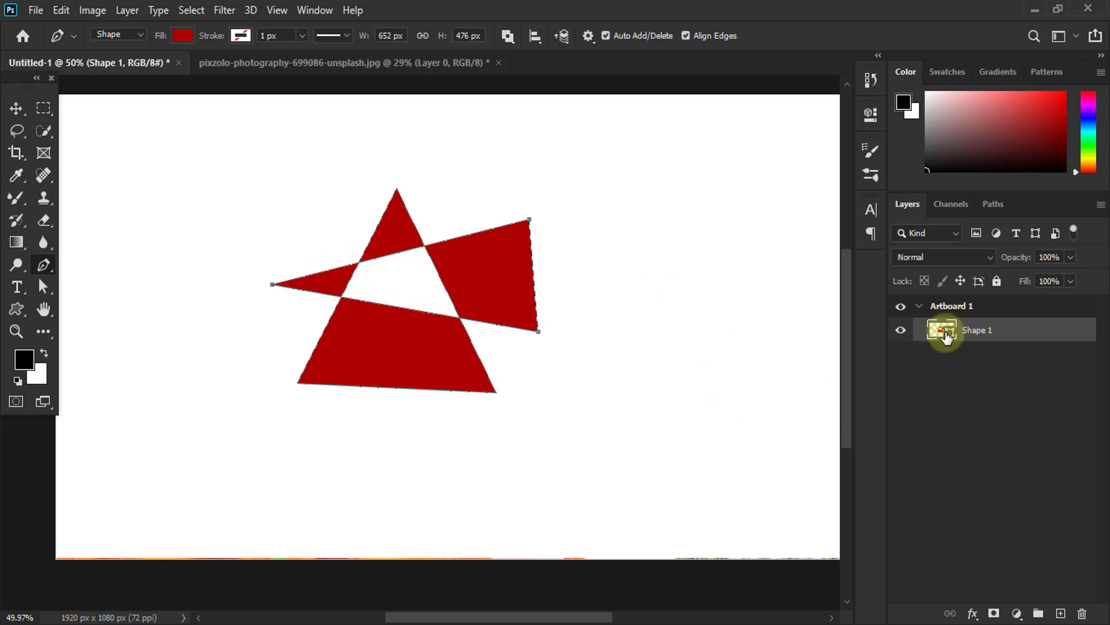
Undo the excluded shape and the red triangle back to the empty Layer 1.
{"action": "key", "text": "ctrl+z"}
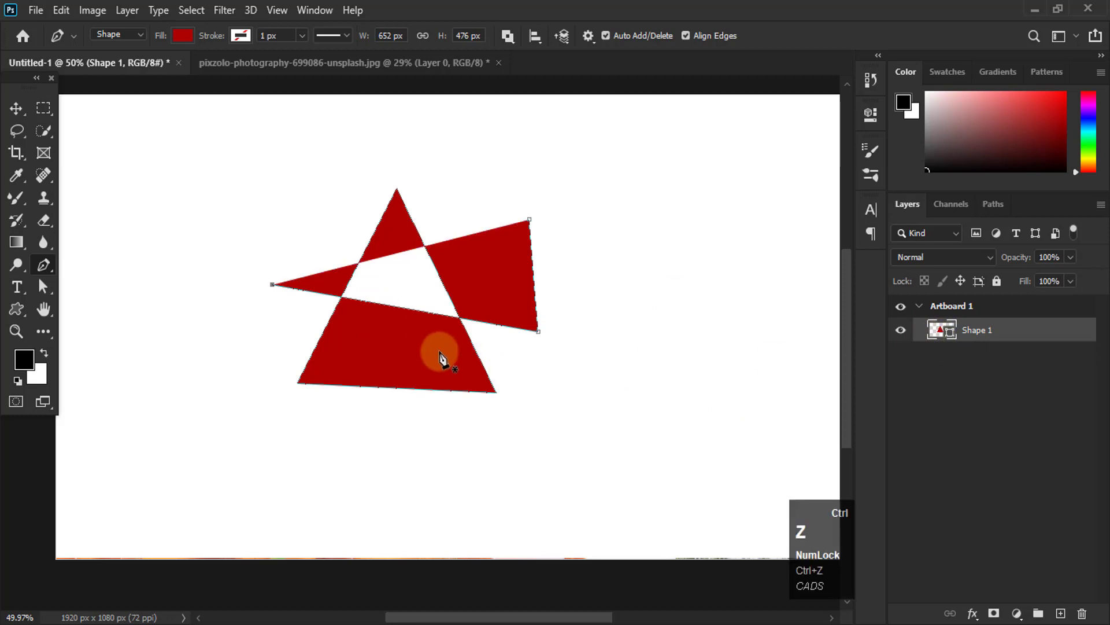
{"action": "key", "text": "ctrl+z"}
{"action": "key", "text": "ctrl+z"}
{"action": "key", "text": "ctrl+z"}
{"action": "key", "text": "ctrl+z"}
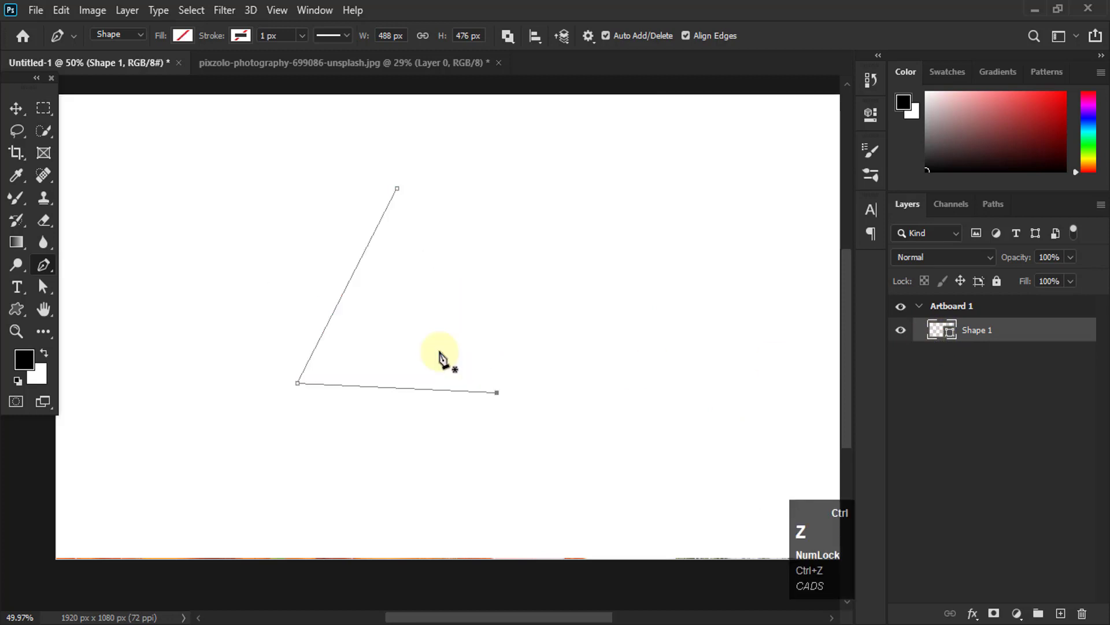
{"action": "key", "text": "ctrl+z"}
{"action": "key", "text": "ctrl+z"}
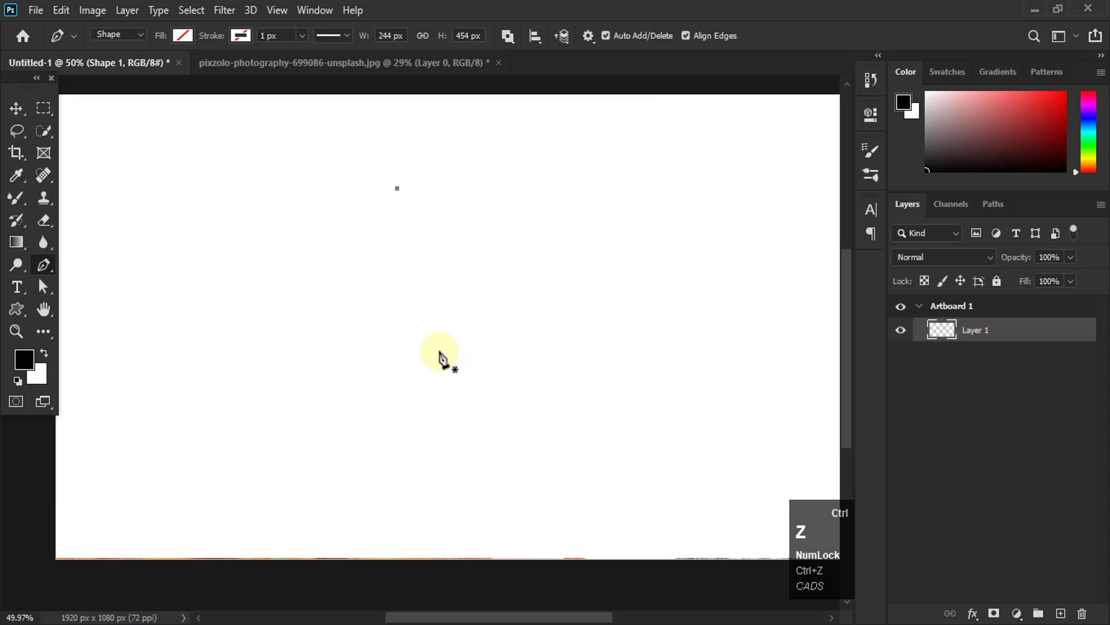
{"action": "key", "text": "ctrl+z"}
With the path operation set to New Layer, draw a closed triangle about 484 by 414 px and fill it with dark red.
{"action": "left_click", "coordinate": [508, 37]}
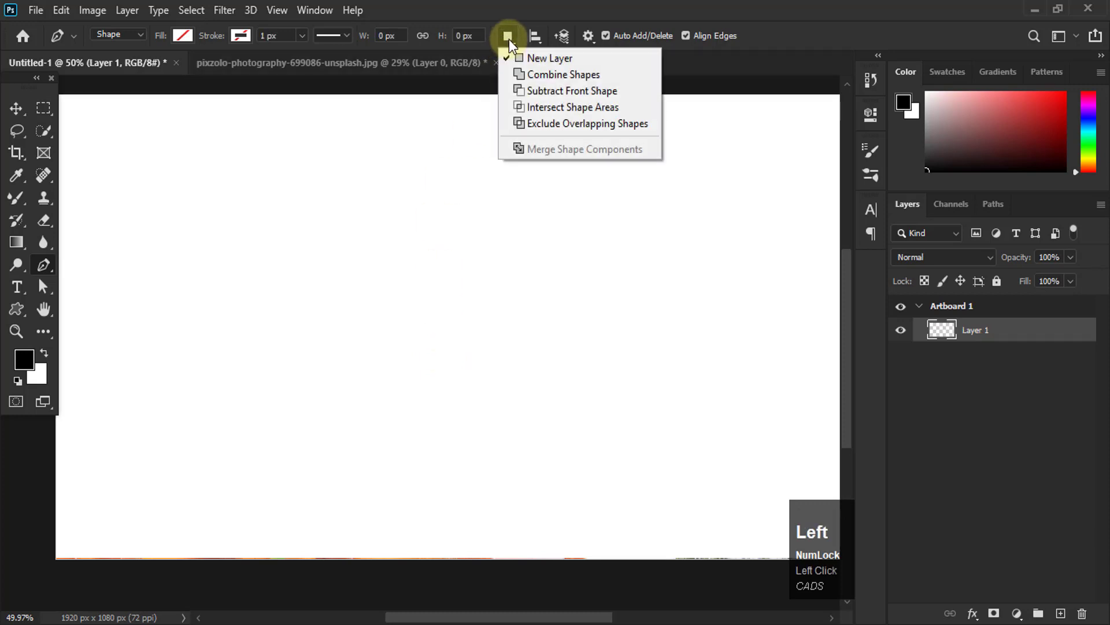
{"action": "left_click", "coordinate": [518, 55]}
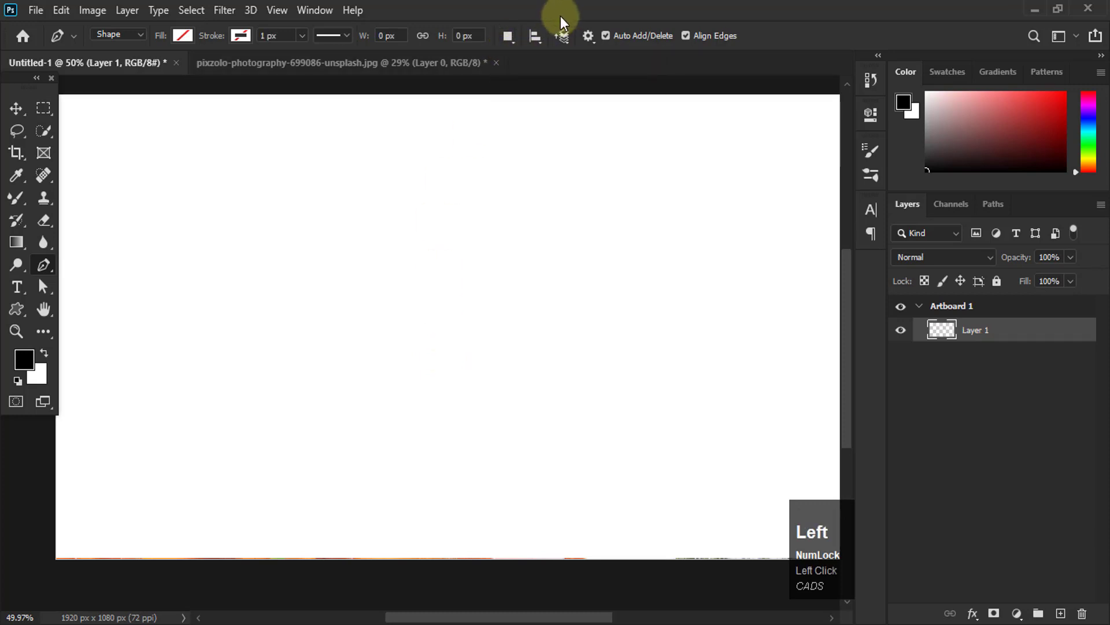
{"action": "left_click", "coordinate": [370, 218]}
{"action": "left_click", "coordinate": [278, 395]}
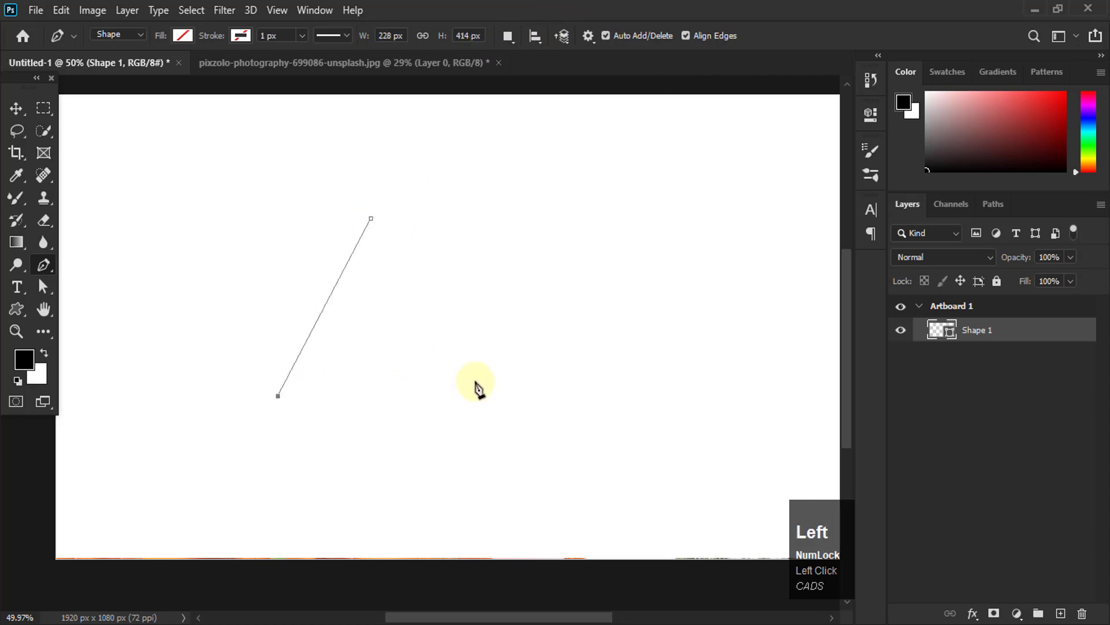
{"action": "left_click", "coordinate": [476, 379]}
{"action": "left_click", "coordinate": [370, 218]}
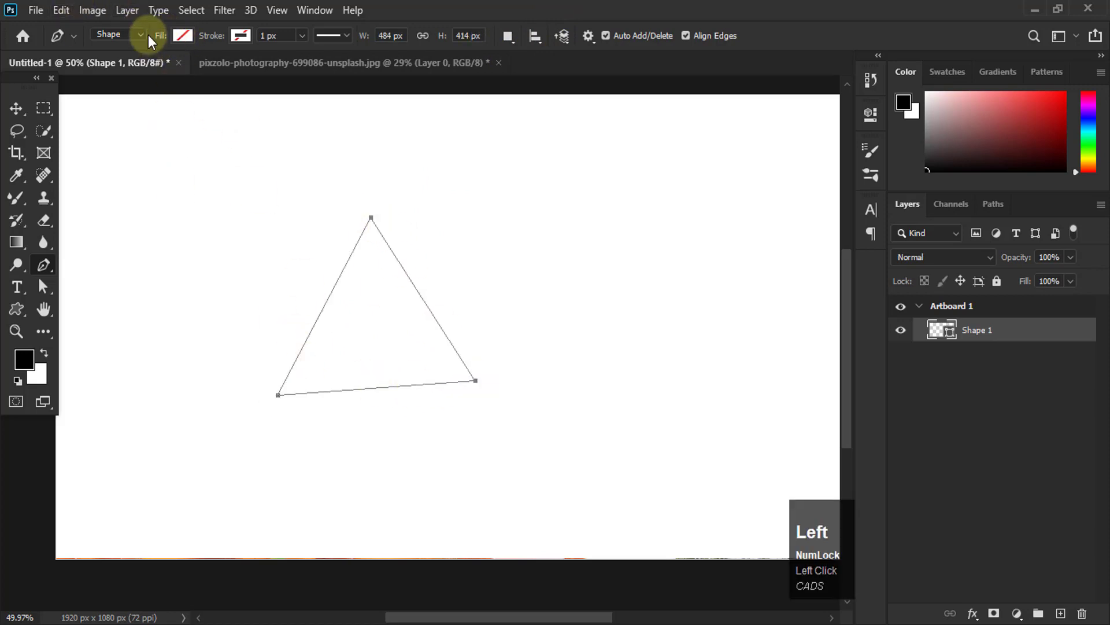
{"action": "left_click", "coordinate": [183, 36]}
{"action": "left_click", "coordinate": [90, 124]}
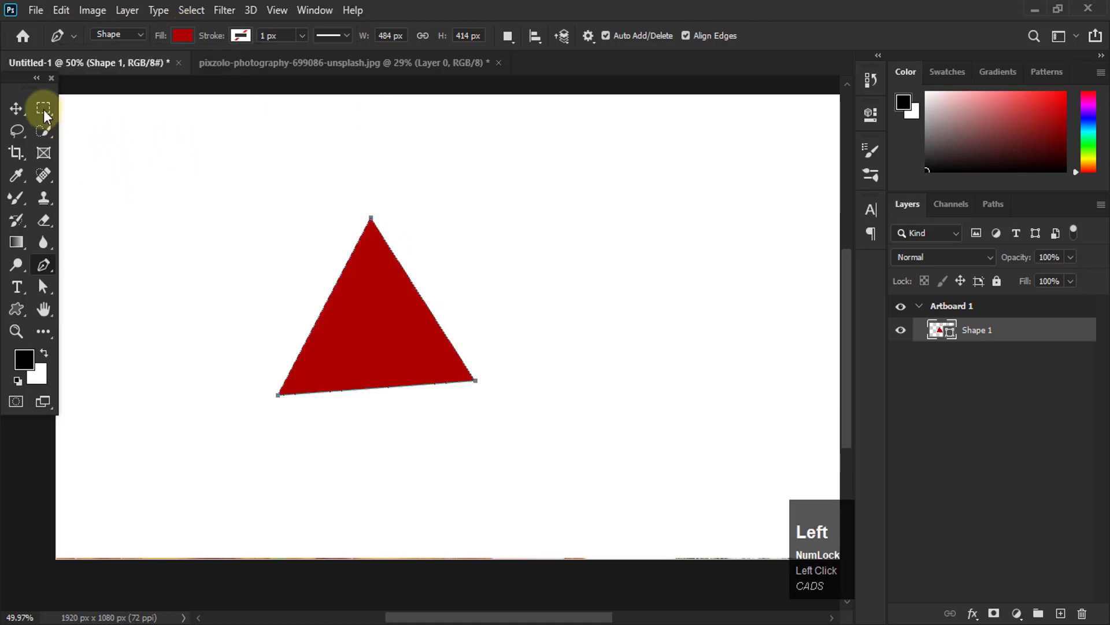
Deselect the red triangle and draw a closed four-sided shape about 544 by 584 px to its right with the Pen tool.
{"action": "left_click", "coordinate": [16, 108]}
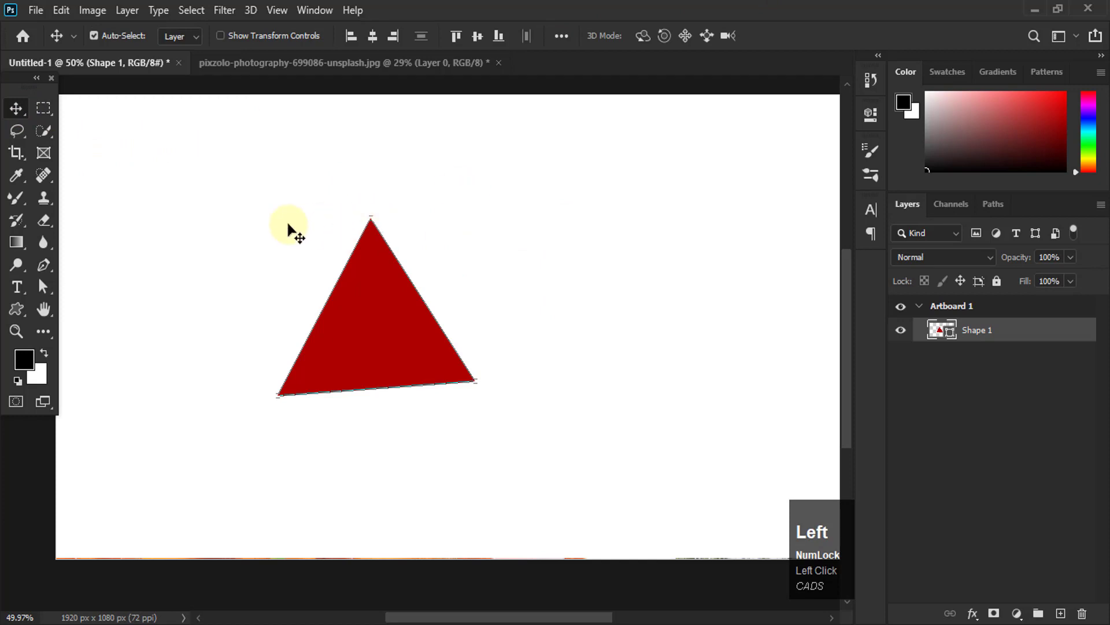
{"action": "left_click", "coordinate": [589, 257]}
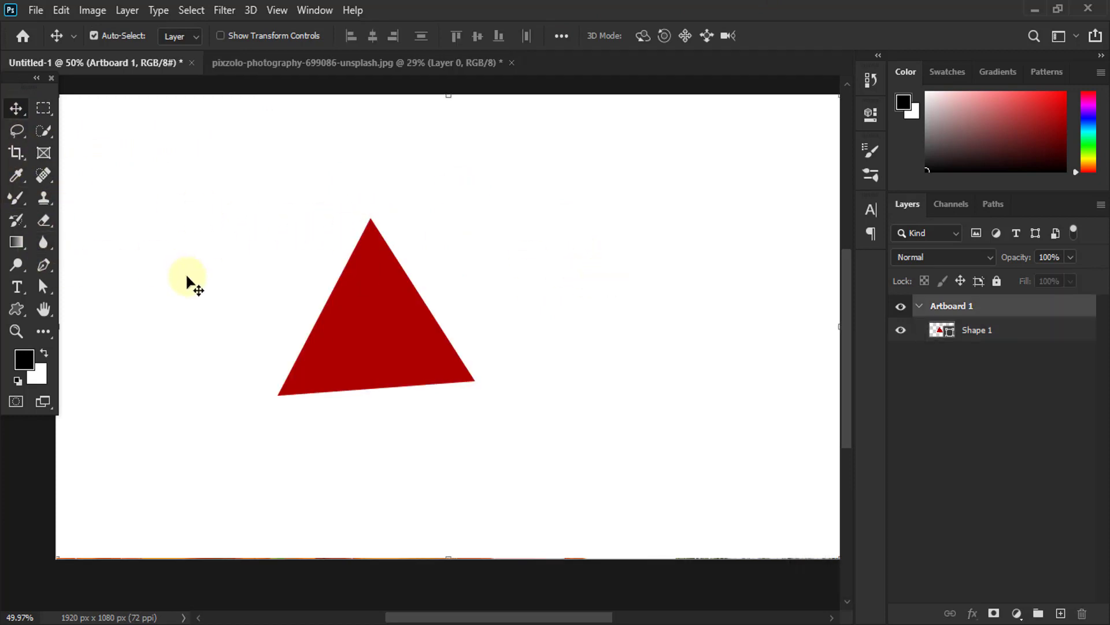
{"action": "key", "text": "p"}
{"action": "left_click", "coordinate": [610, 179]}
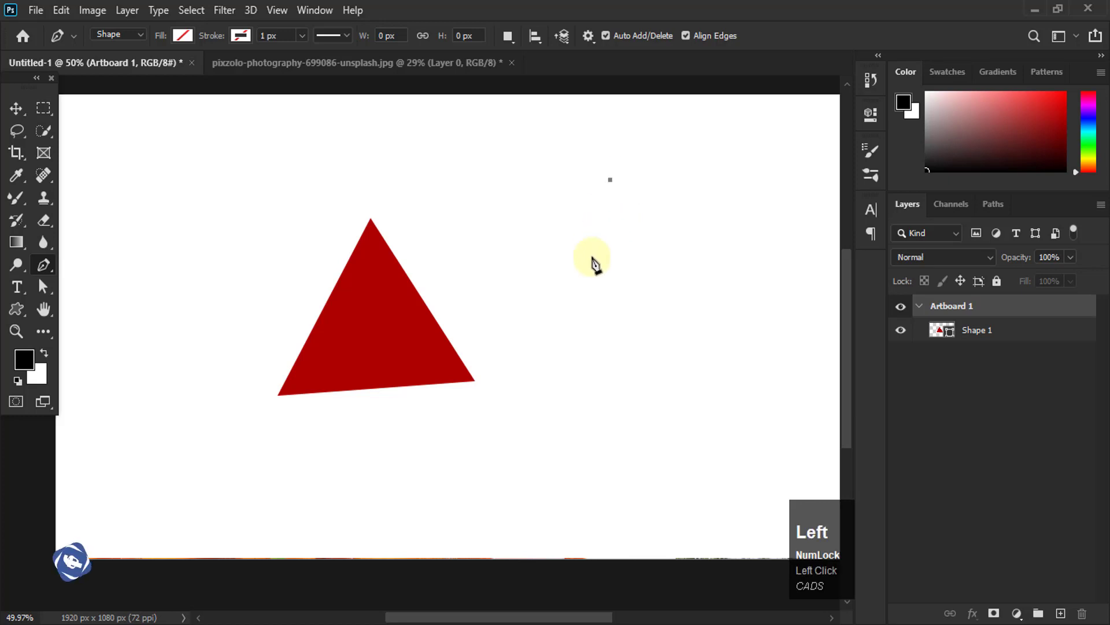
{"action": "left_click", "coordinate": [518, 281]}
{"action": "left_click", "coordinate": [604, 430]}
{"action": "left_click", "coordinate": [741, 323]}
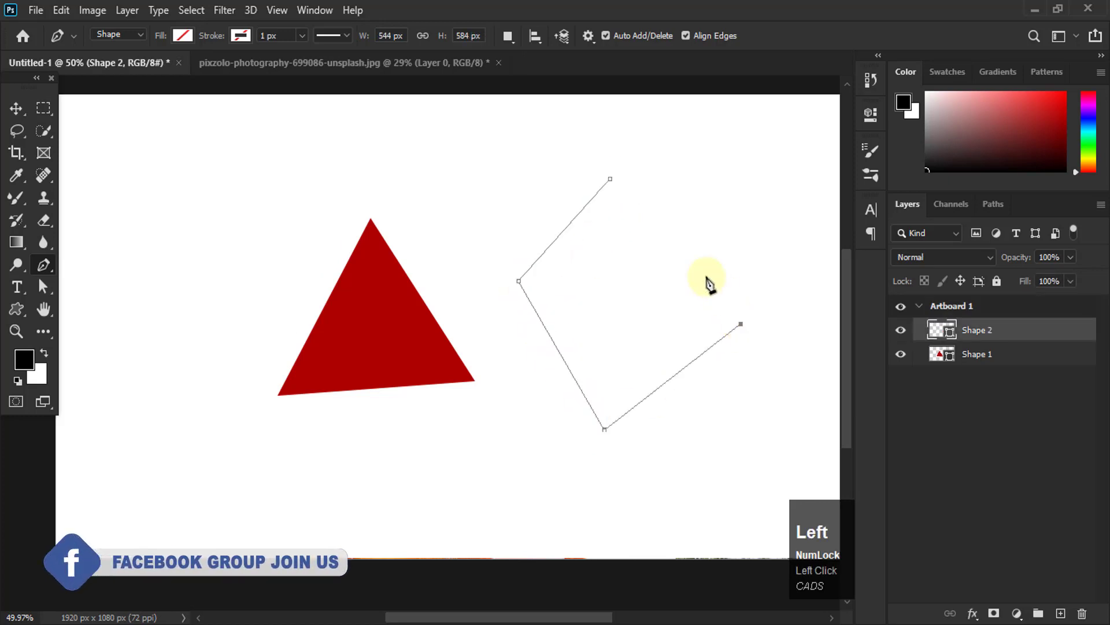
{"action": "left_click", "coordinate": [611, 179]}
Fill the four-sided shape with blue from the recently used colors.
{"action": "left_click", "coordinate": [183, 35]}
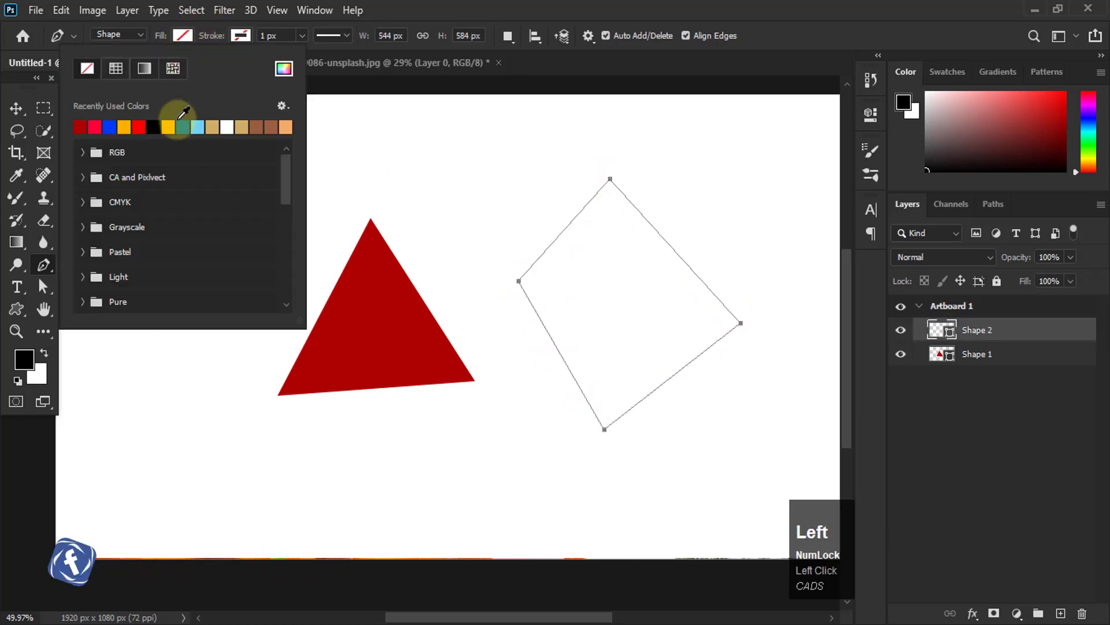
{"action": "left_click", "coordinate": [111, 125]}
{"action": "key", "text": "Return"}
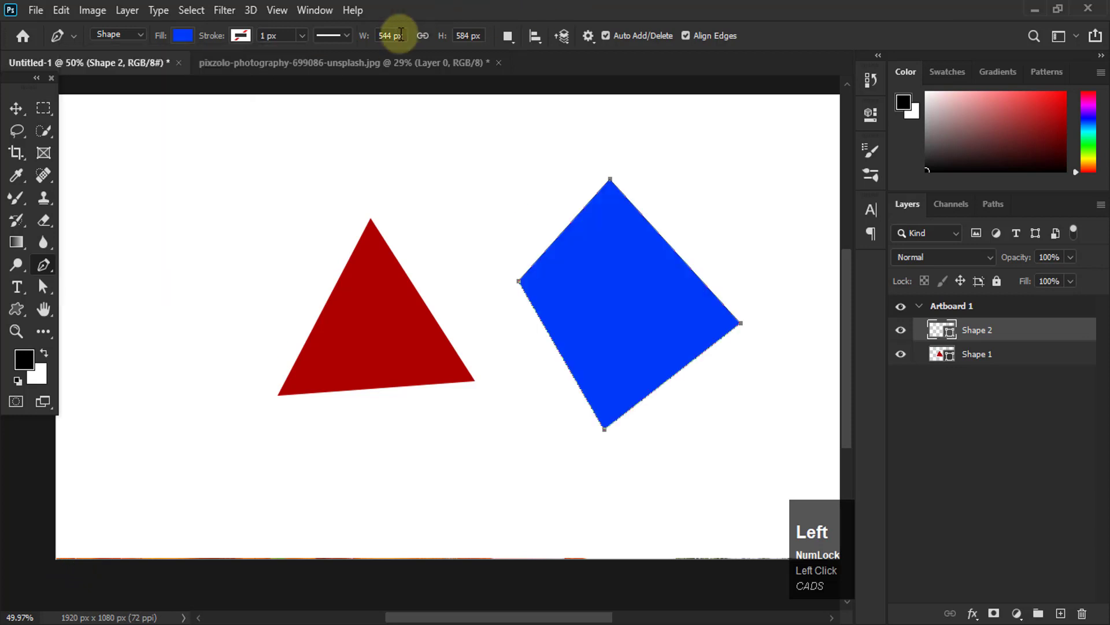
Examine the path operation, path alignment and path arrangement options available for the blue shape.
{"action": "left_click", "coordinate": [508, 36]}
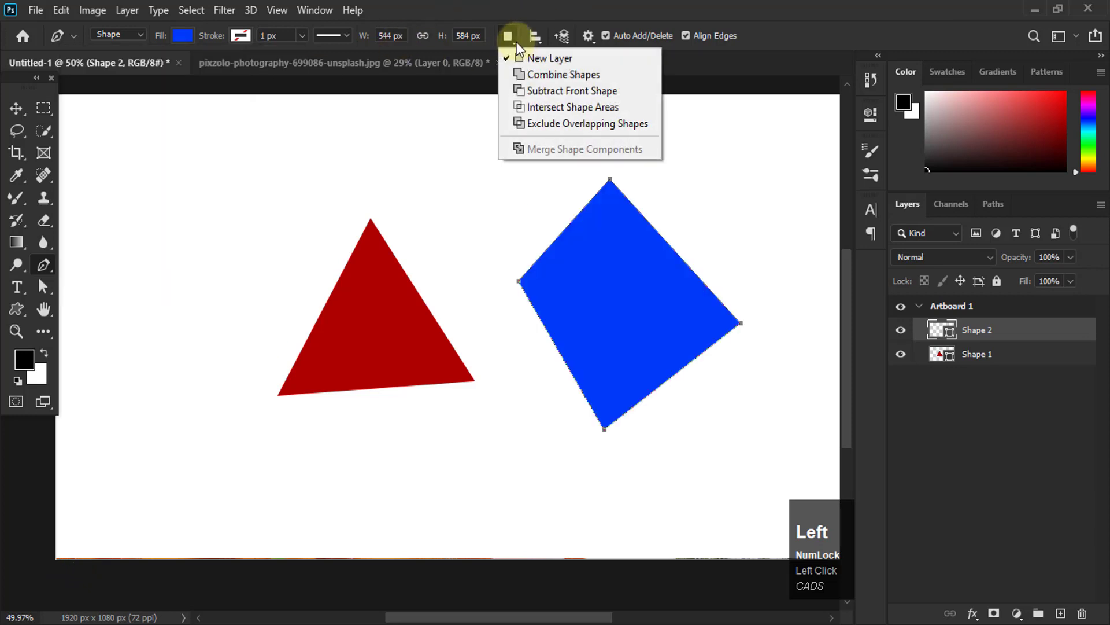
{"action": "left_click", "coordinate": [567, 62]}
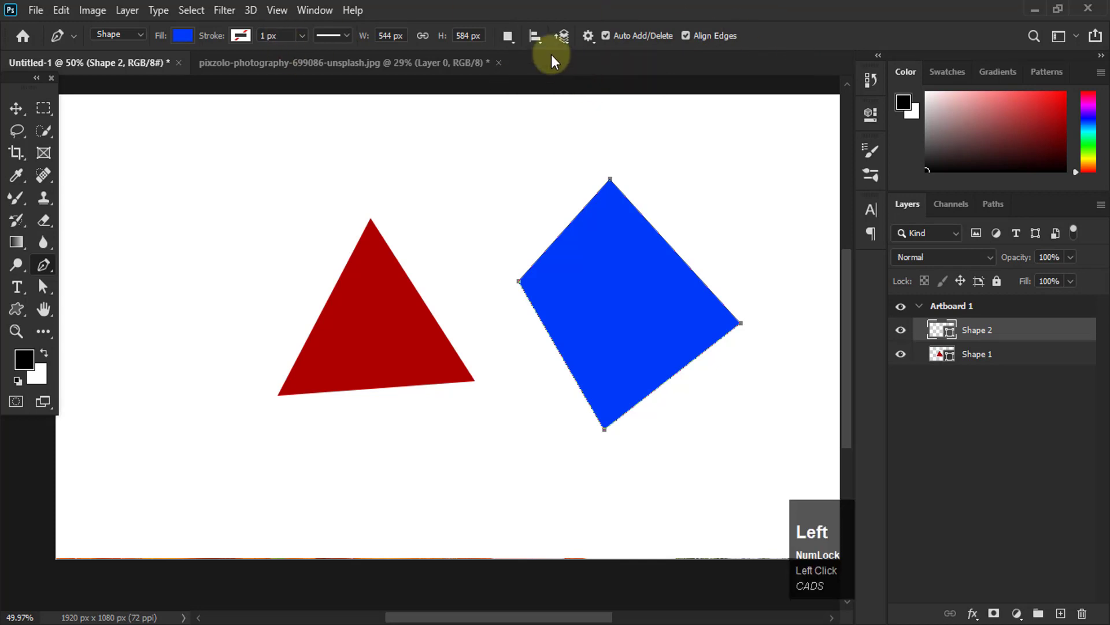
{"action": "left_click", "coordinate": [538, 42]}
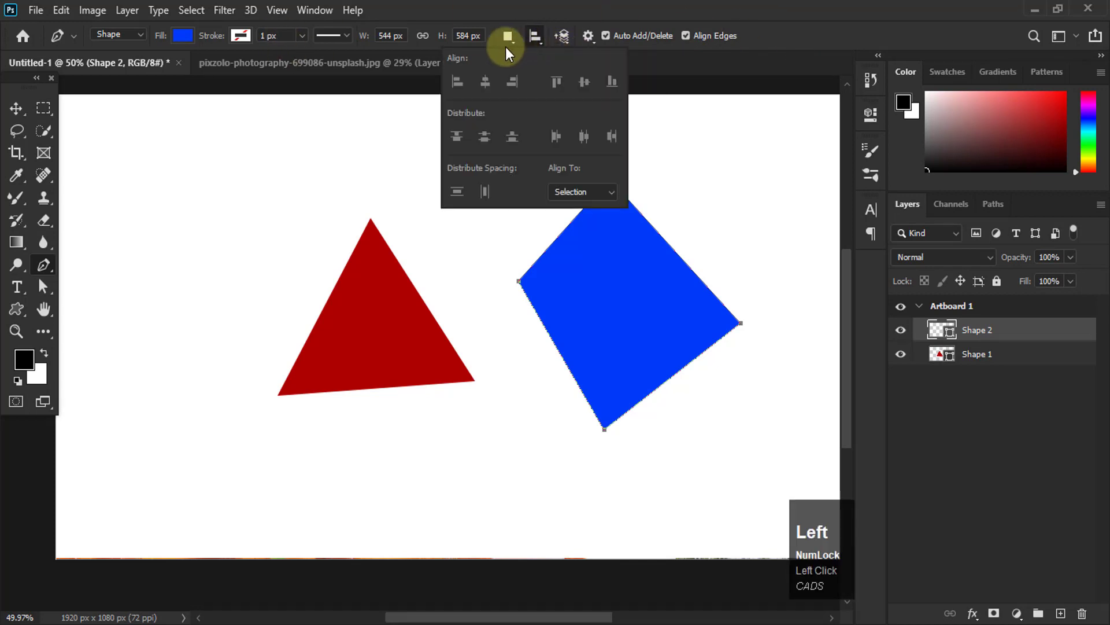
{"action": "left_click", "coordinate": [569, 40]}
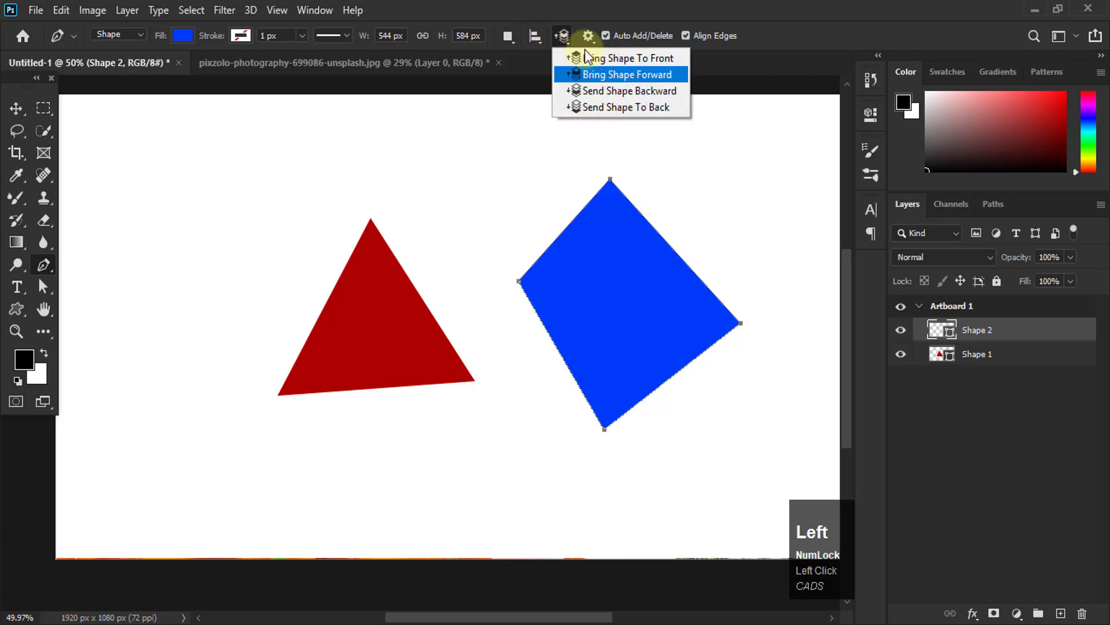
{"action": "left_click", "coordinate": [578, 17]}
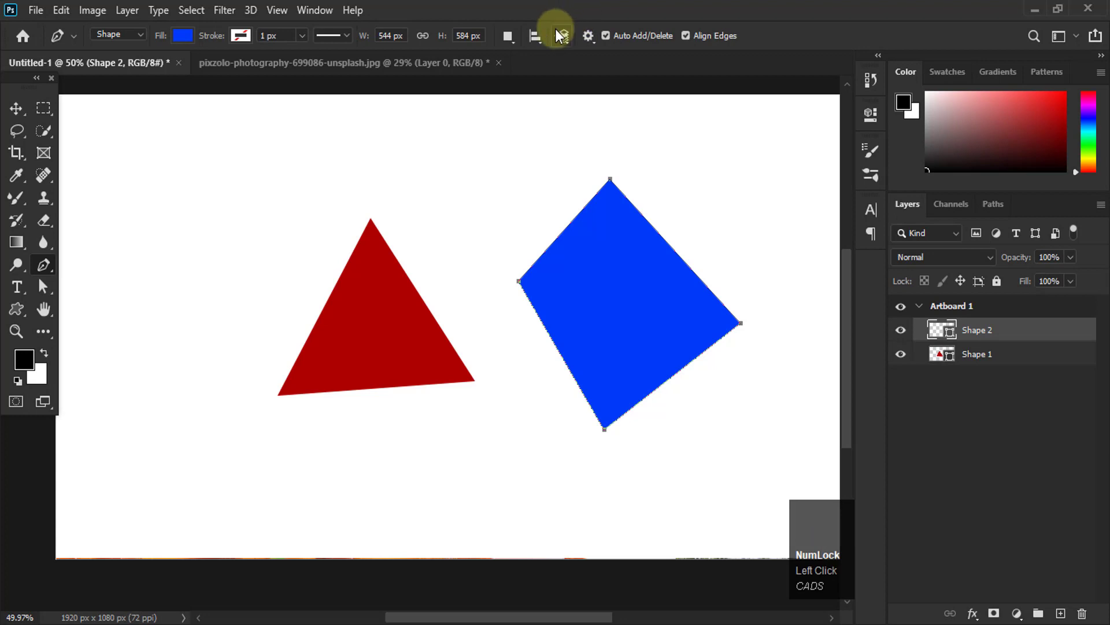
{"action": "scroll", "coordinate": [587, 108], "scroll_direction": "up", "scroll_amount": 1}
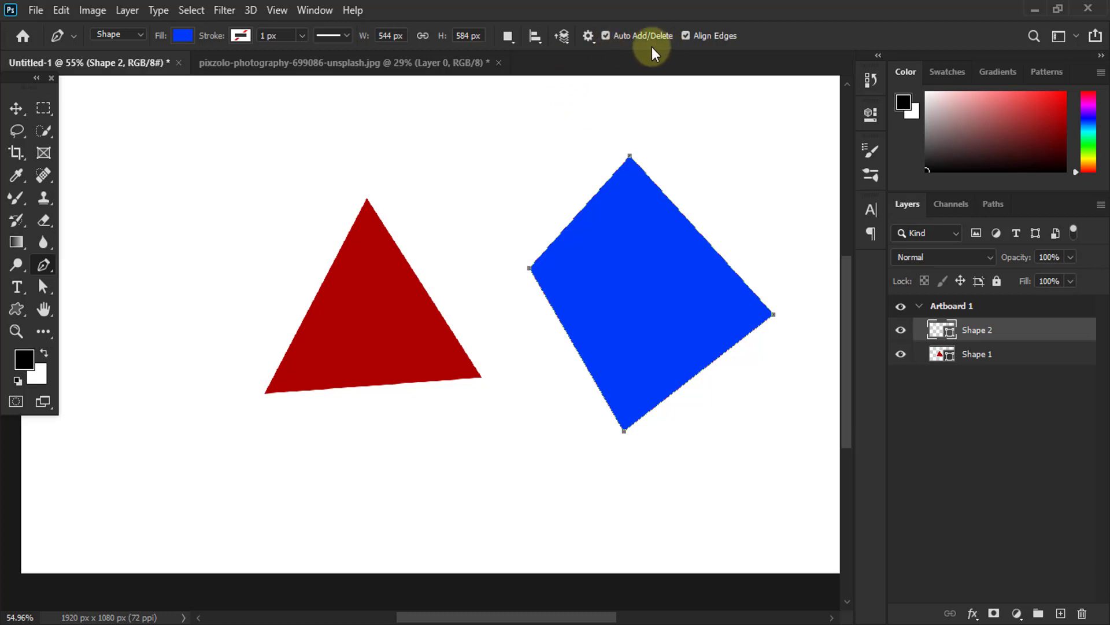
{"action": "scroll", "coordinate": [507, 113], "scroll_direction": "up", "scroll_amount": 2}
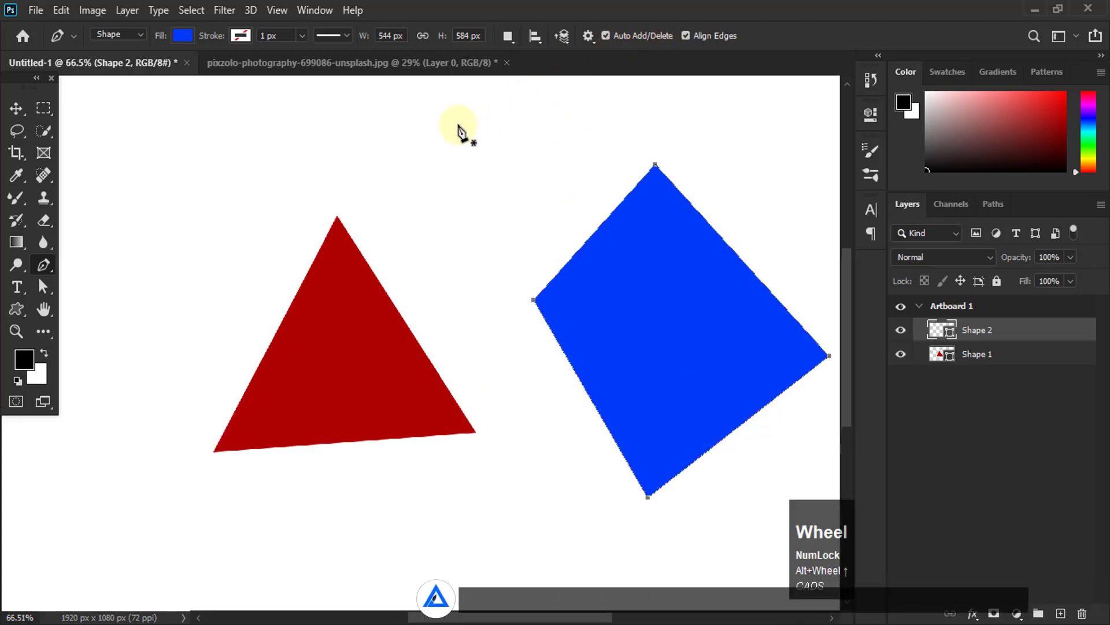
Draw a closed four-sided shape about 287 by 117 px above the gap between the red triangle and the blue shape.
{"action": "left_click", "coordinate": [397, 102]}
{"action": "left_click", "coordinate": [553, 100]}
{"action": "left_click", "coordinate": [544, 164]}
{"action": "left_click", "coordinate": [403, 166]}
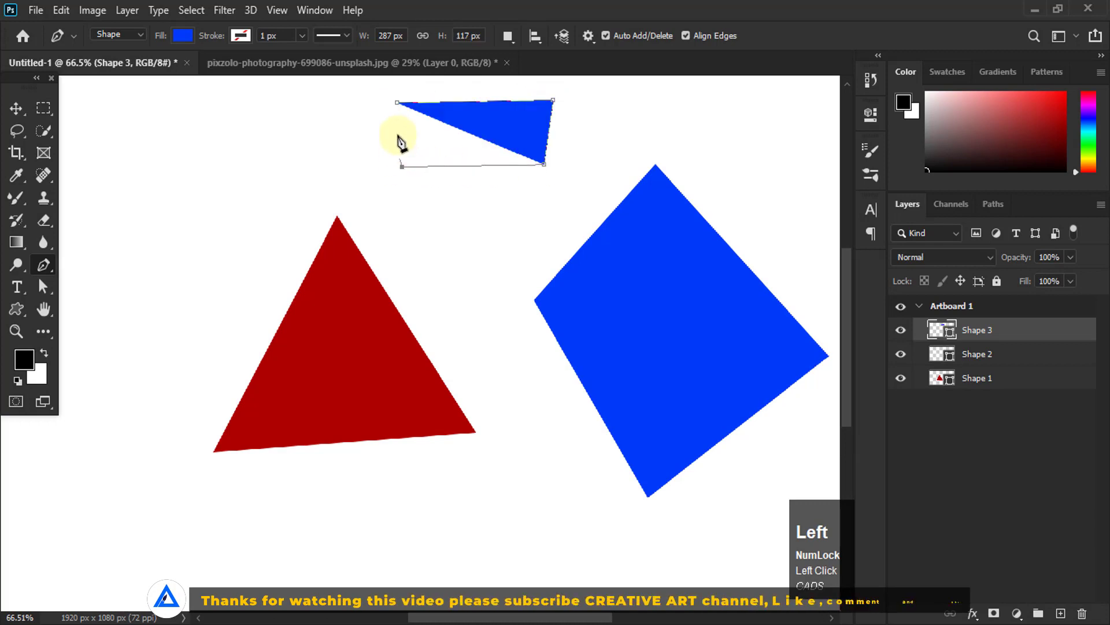
{"action": "left_click", "coordinate": [398, 103]}
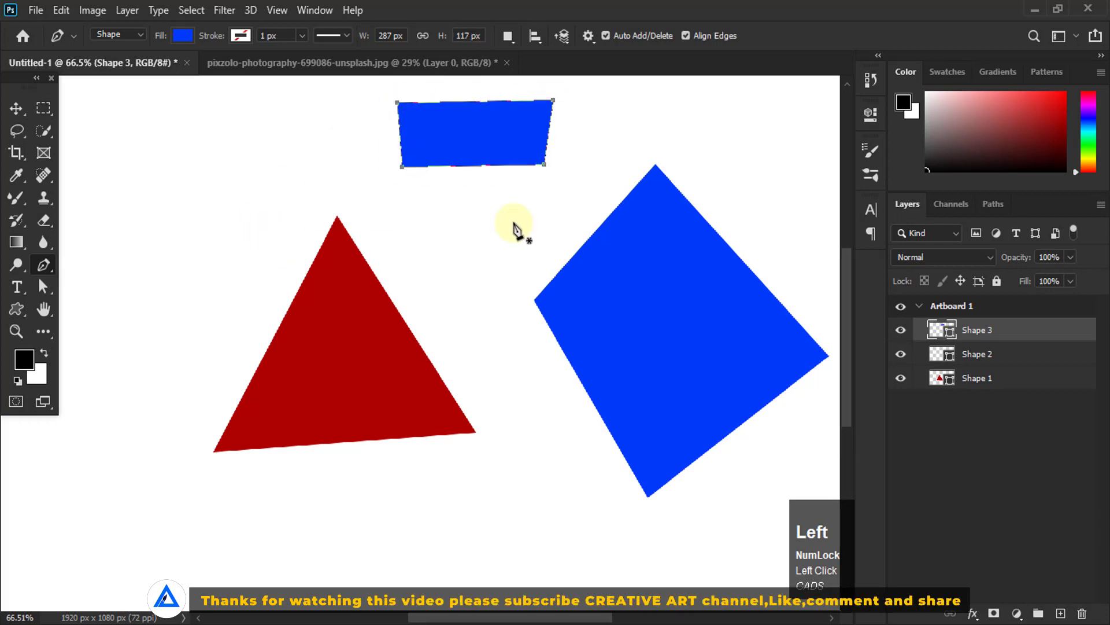
With Auto Add/Delete on, try adding an anchor point to the small shape's right edge and lower edge, undoing each.
{"action": "left_click", "coordinate": [550, 139]}
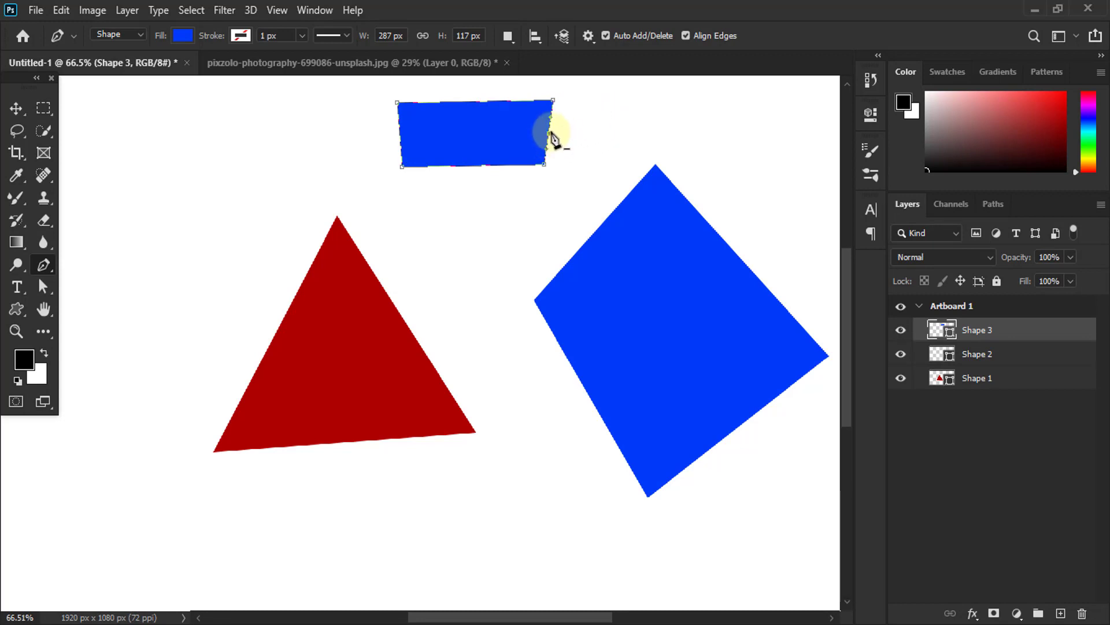
{"action": "scroll", "coordinate": [550, 136], "scroll_direction": "up", "scroll_amount": 2, "text": "alt"}
{"action": "scroll", "coordinate": [553, 138], "scroll_direction": "up", "scroll_amount": 5, "text": "alt"}
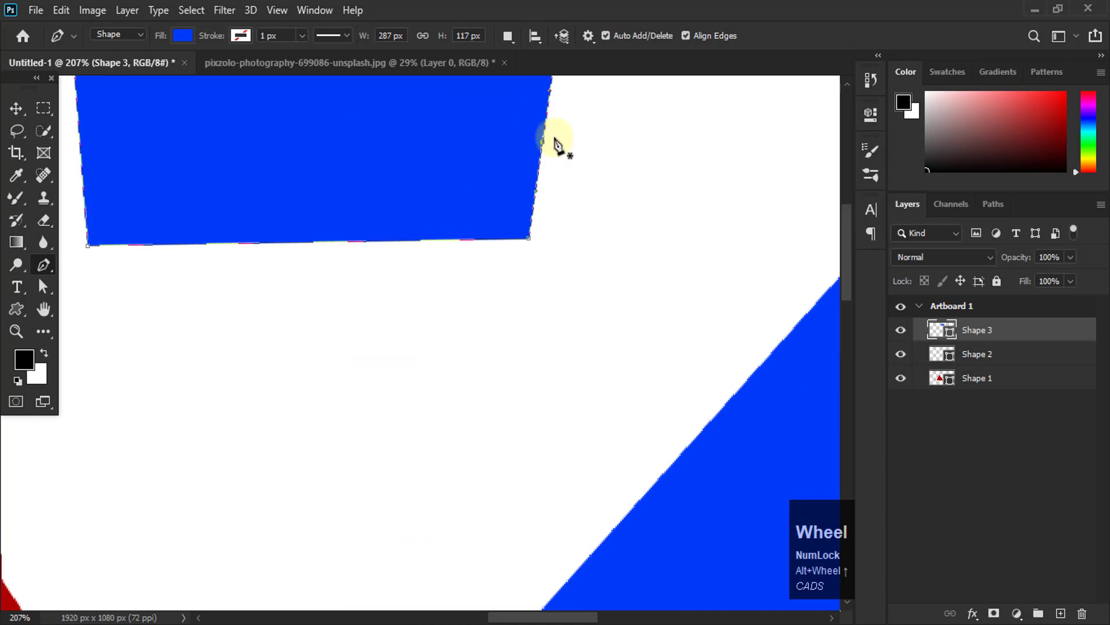
{"action": "scroll", "coordinate": [558, 207], "scroll_direction": "down", "scroll_amount": 1, "text": "alt"}
{"action": "key", "text": "ctrl+z"}
{"action": "left_click", "coordinate": [335, 233]}
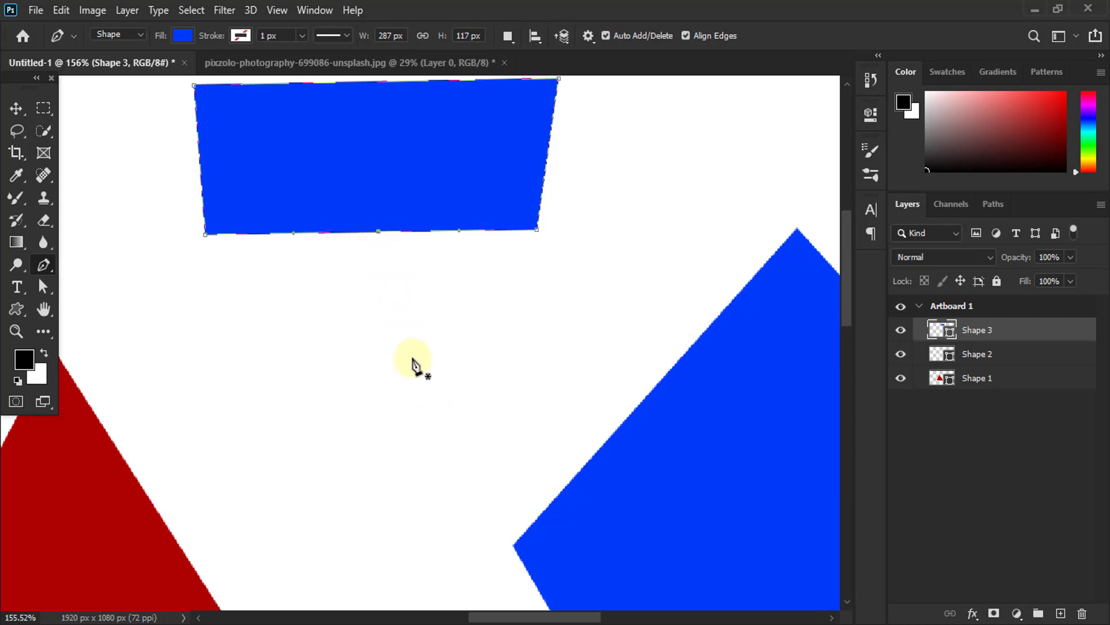
{"action": "key", "text": "ctrl"}
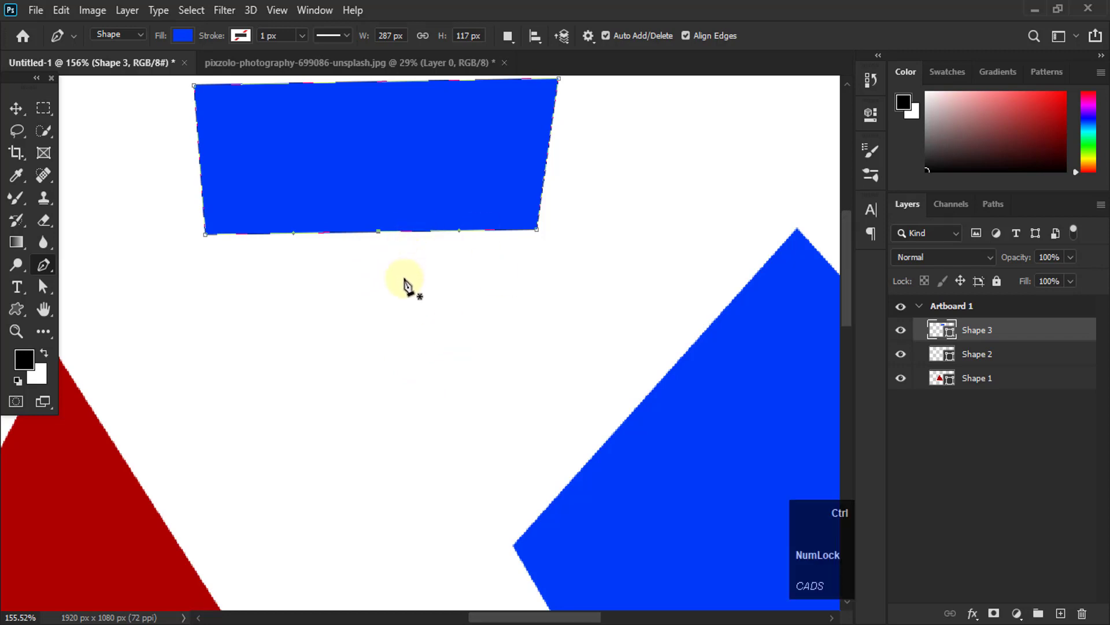
Turn off Auto Add/Delete and draw a four-point open path about 98 by 144 px starting on the small shape's lower edge.
{"action": "left_click", "coordinate": [606, 36]}
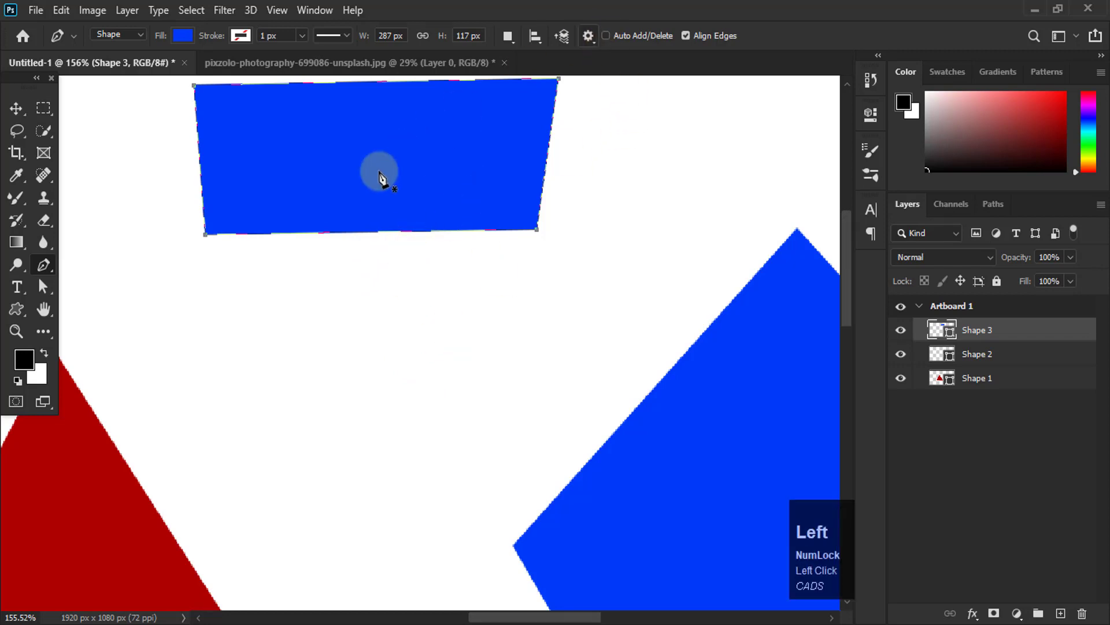
{"action": "left_click", "coordinate": [365, 233]}
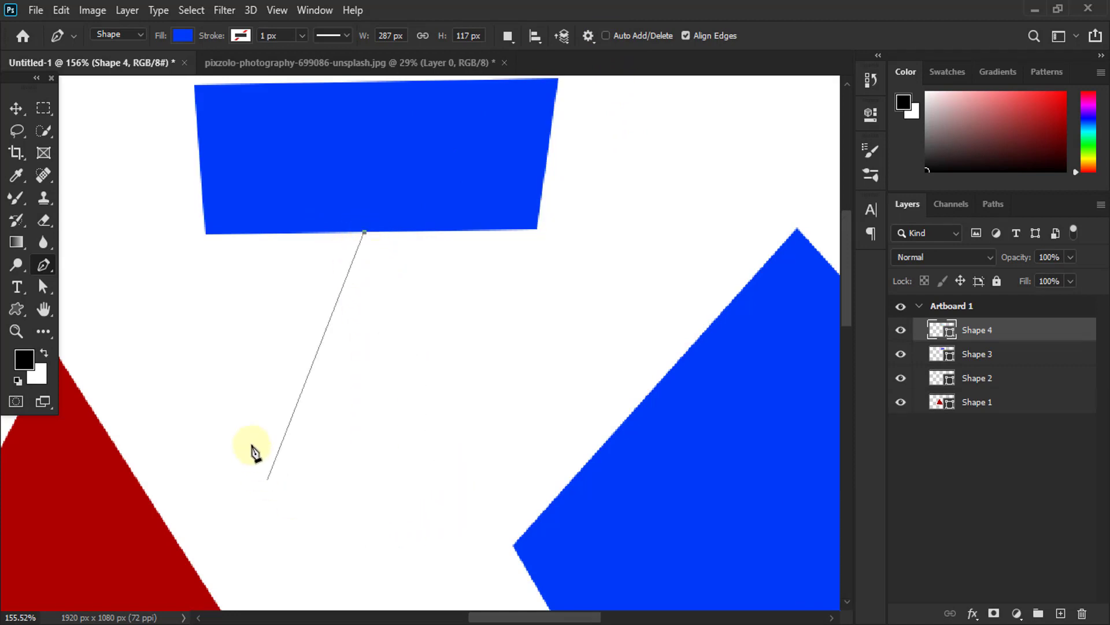
{"action": "left_click", "coordinate": [345, 424]}
{"action": "left_click", "coordinate": [470, 392]}
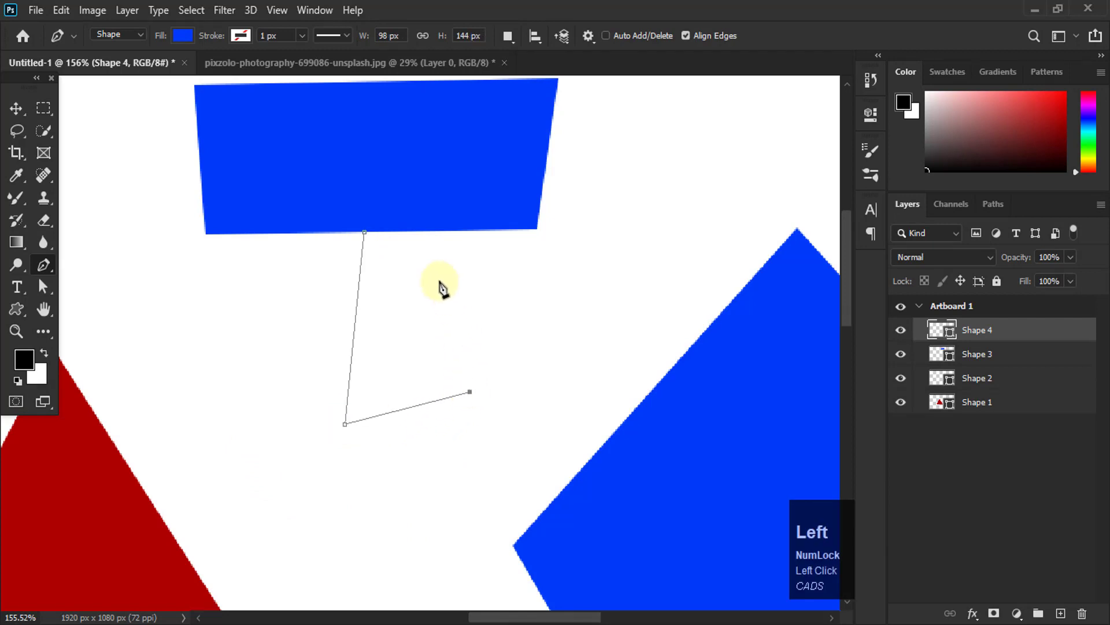
{"action": "left_click", "coordinate": [431, 269]}
Undo the path drawn from the small shape's lower edge and turn Auto Add/Delete back on.
{"action": "key", "text": "ctrl+z"}
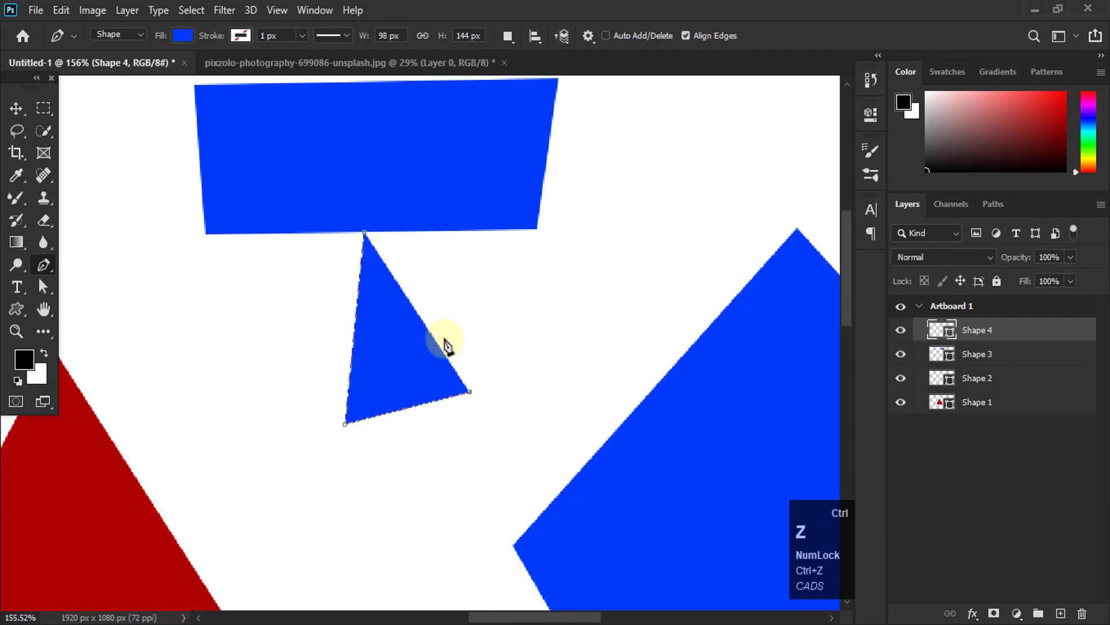
{"action": "key", "text": "ctrl+z"}
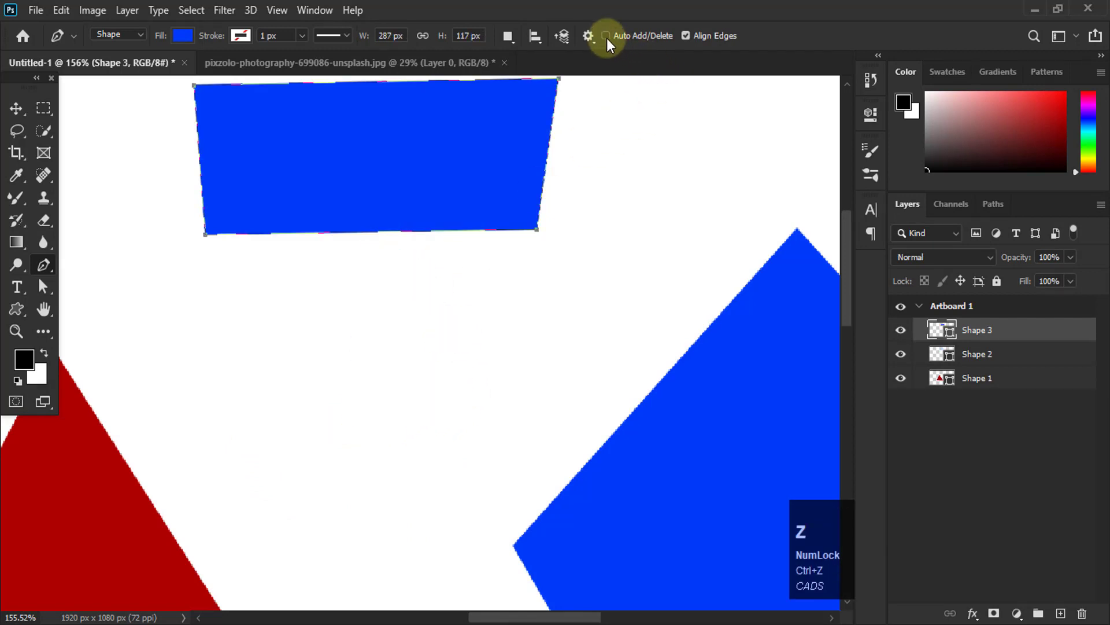
{"action": "left_click", "coordinate": [605, 36]}
{"action": "scroll", "coordinate": [429, 302], "scroll_direction": "down", "scroll_amount": 1}
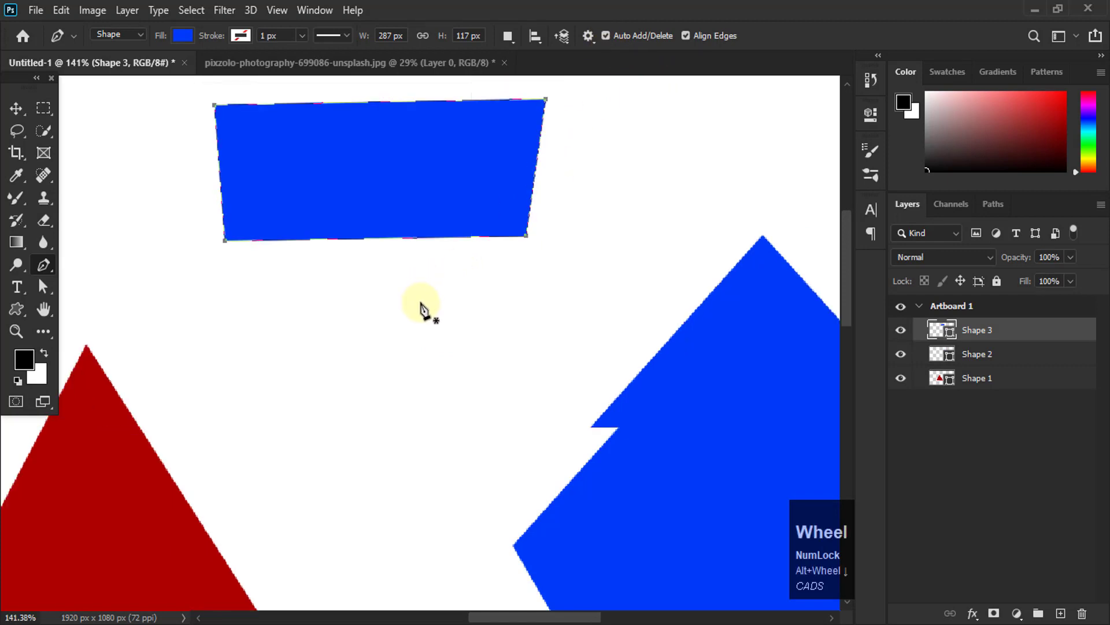